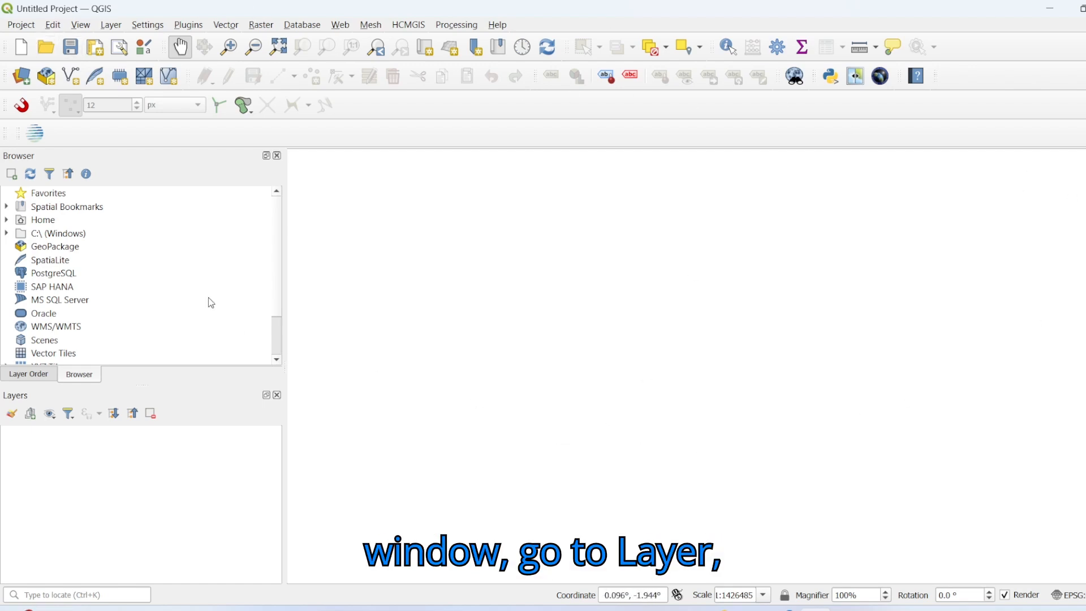
# Step: Open the Georeferencer and load the raster 55e_7 from the C:\data\GIS folder
pyautogui.click(111, 26)
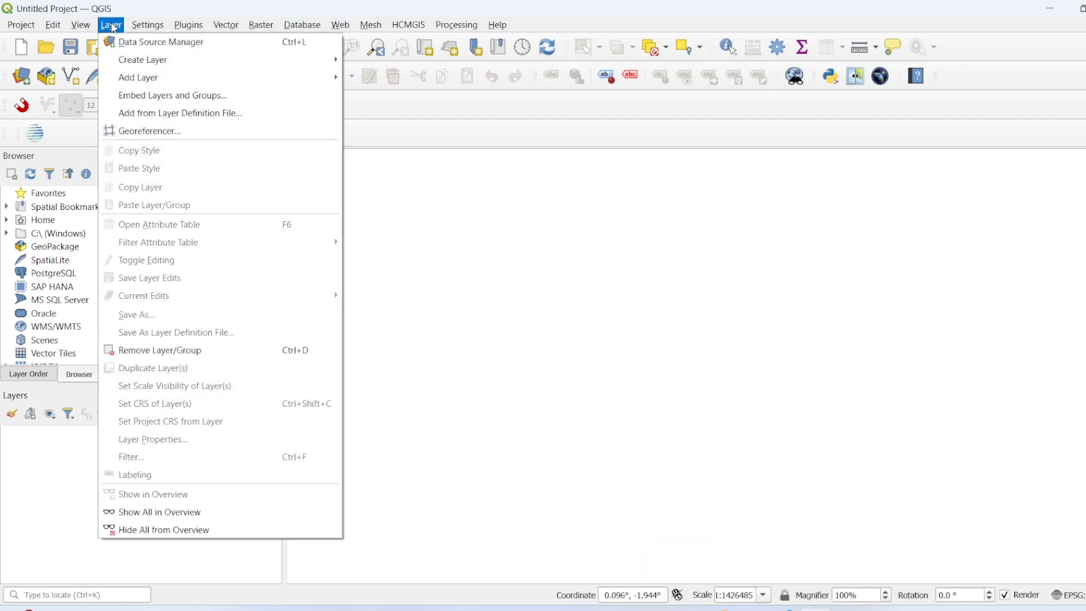
pyautogui.click(118, 135)
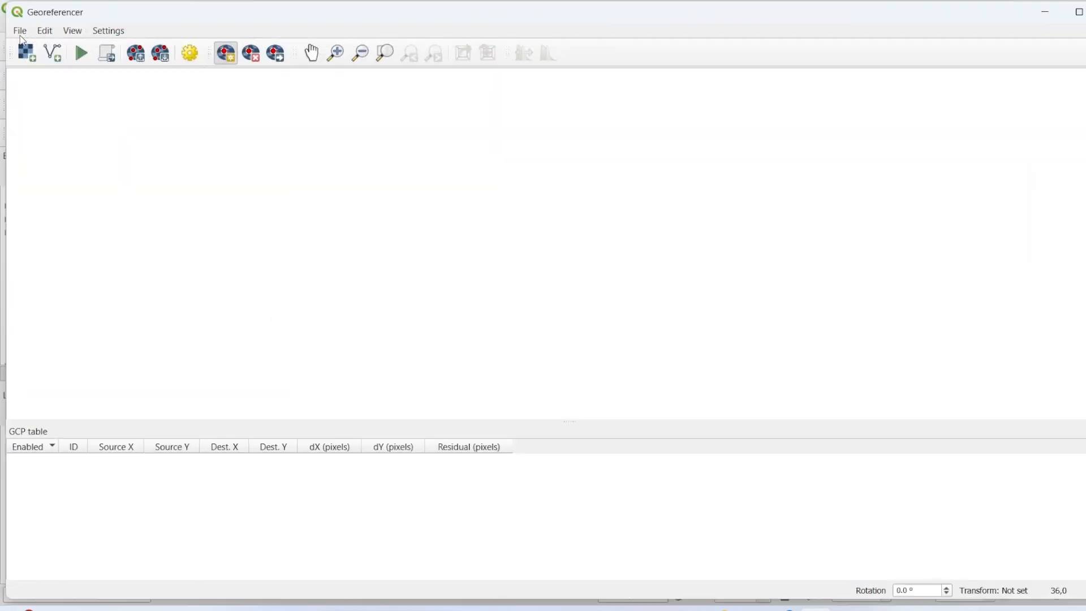
pyautogui.click(20, 31)
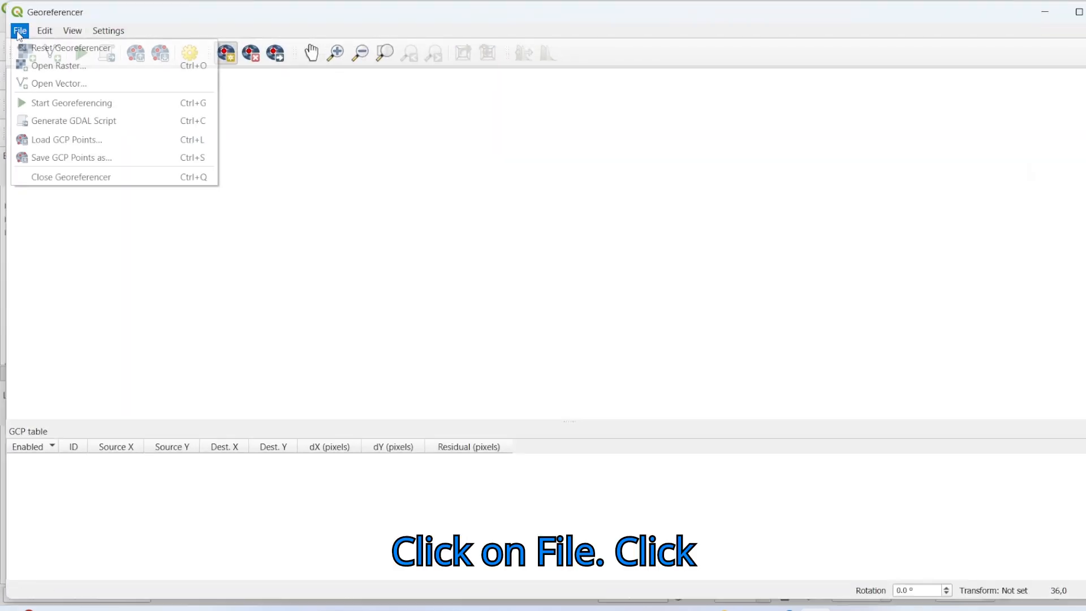
pyautogui.click(49, 66)
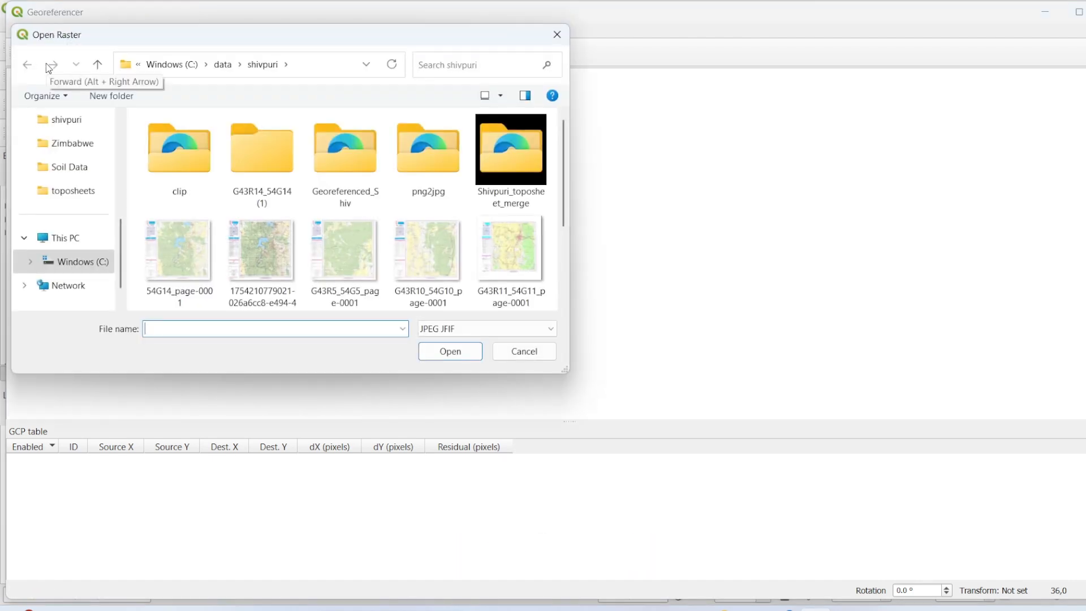
pyautogui.click(222, 65)
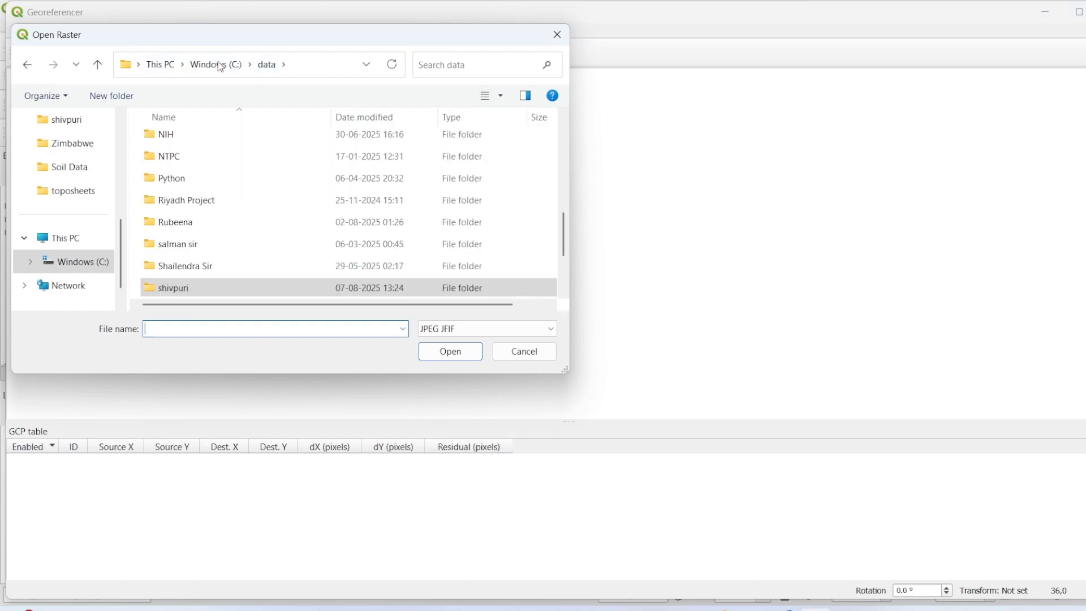
pyautogui.scroll(-1, 189, 224)
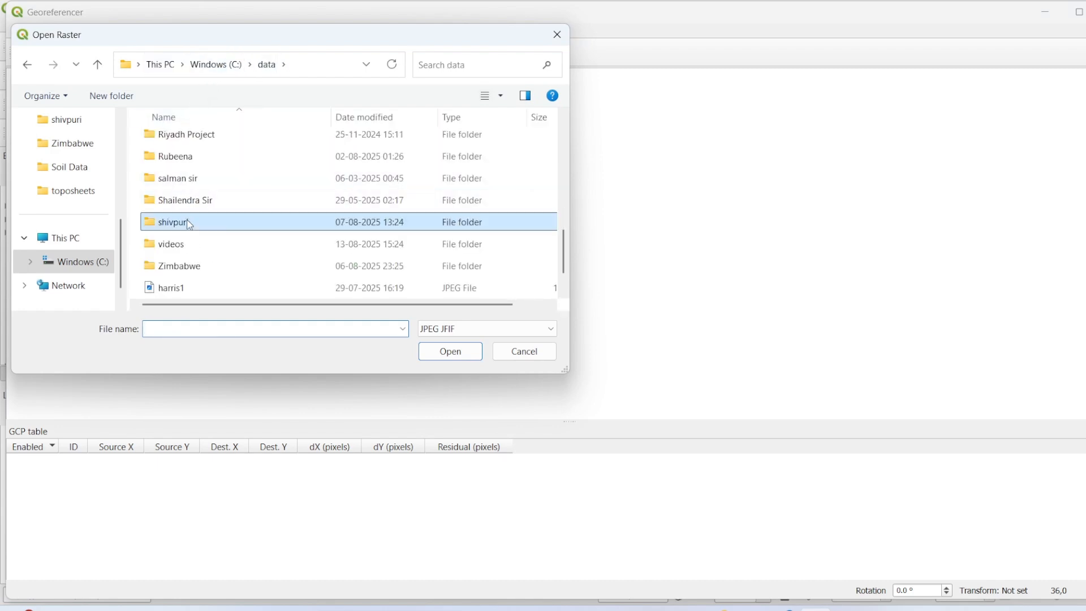
pyautogui.scroll(-1, 188, 222)
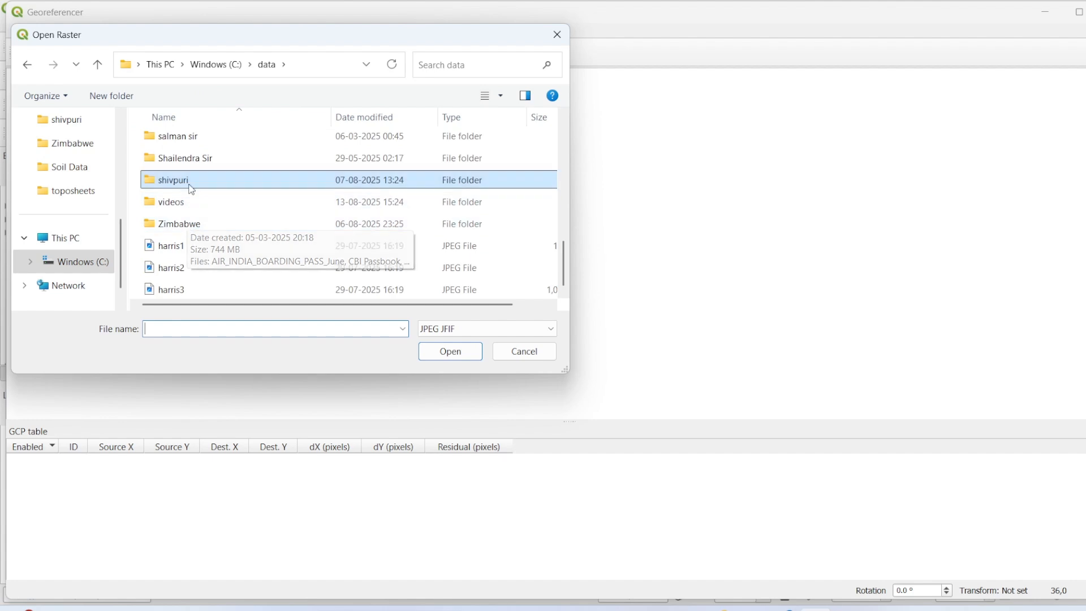
pyautogui.scroll(5, 190, 188)
pyautogui.doubleClick(190, 228)
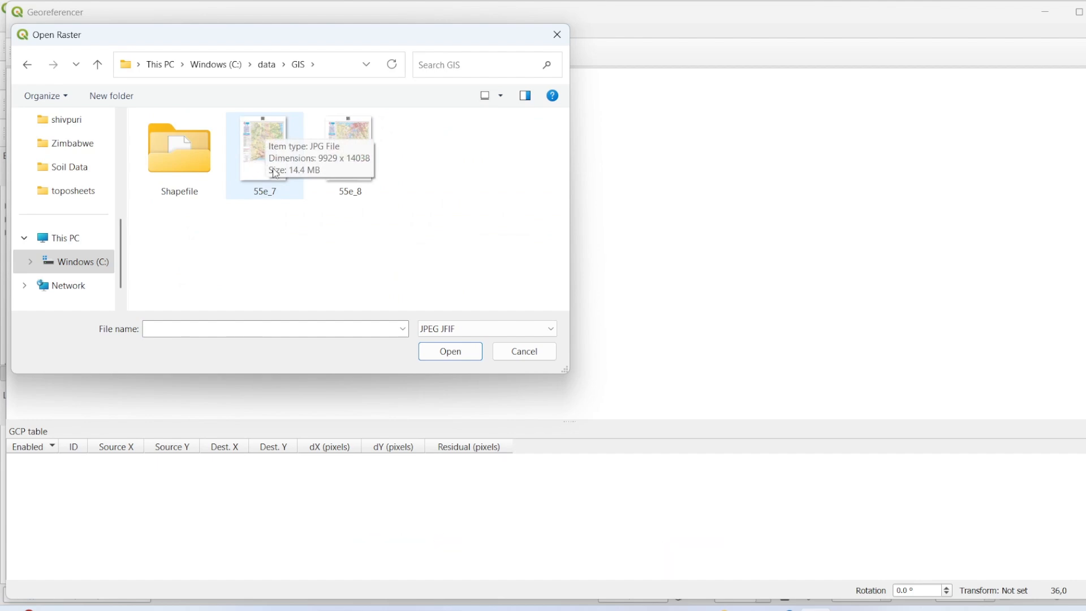
pyautogui.click(270, 173)
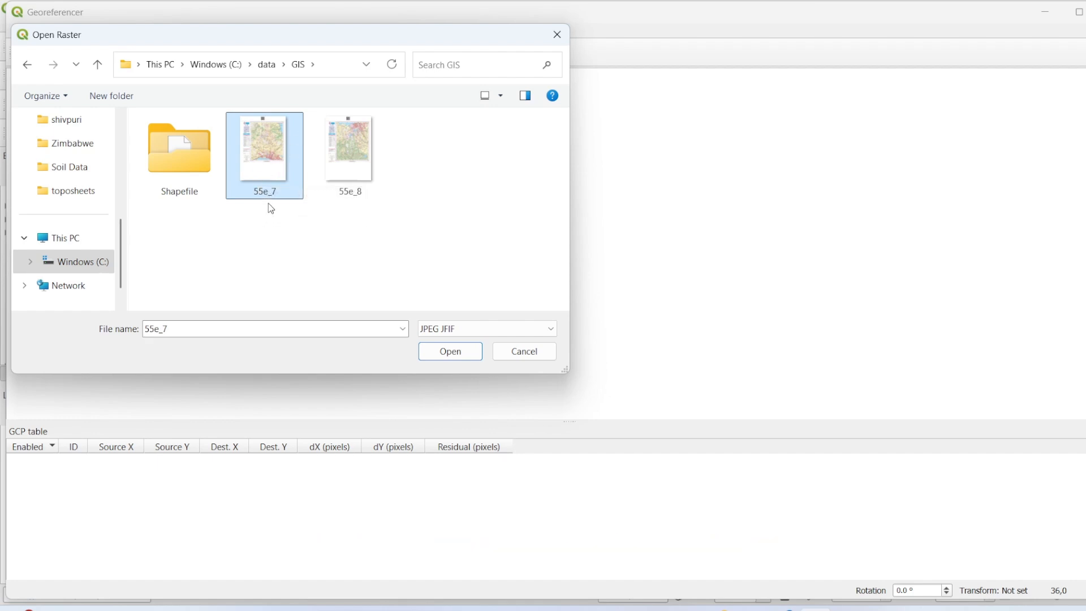
pyautogui.click(444, 351)
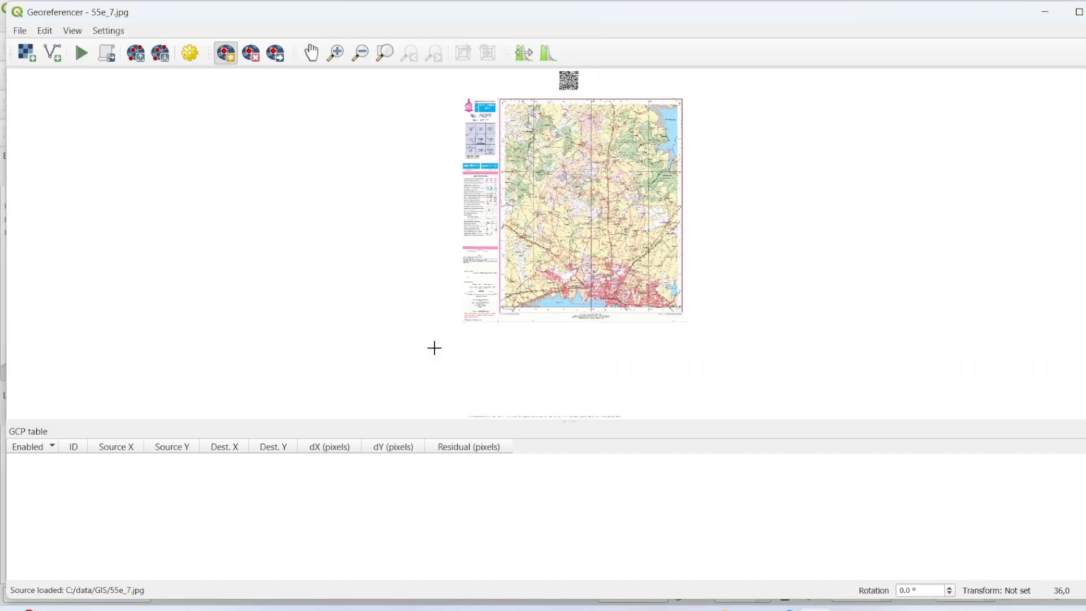
# Step: Place the first control point on the grid-line intersection at the toposheet's upper-left map corner, labelled 77°15′ and 23°30′
pyautogui.moveTo(554, 139); pyautogui.dragTo(525, 238)
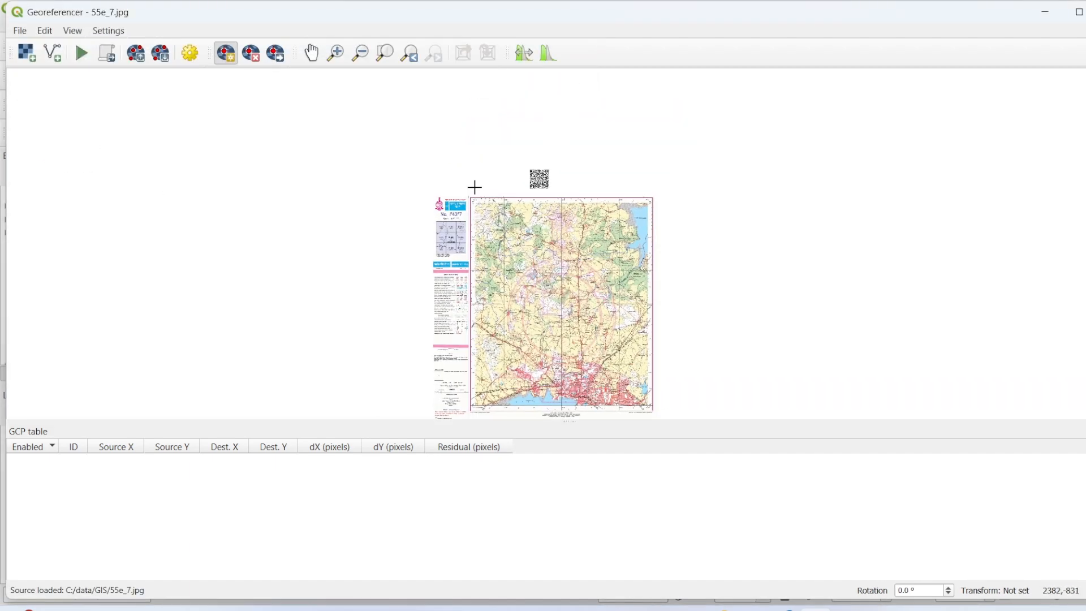
pyautogui.scroll(1, 475, 203)
pyautogui.scroll(3, 475, 204)
pyautogui.scroll(-3, 478, 208)
pyautogui.moveTo(546, 270); pyautogui.dragTo(498, 170)
pyautogui.scroll(-1, 498, 171)
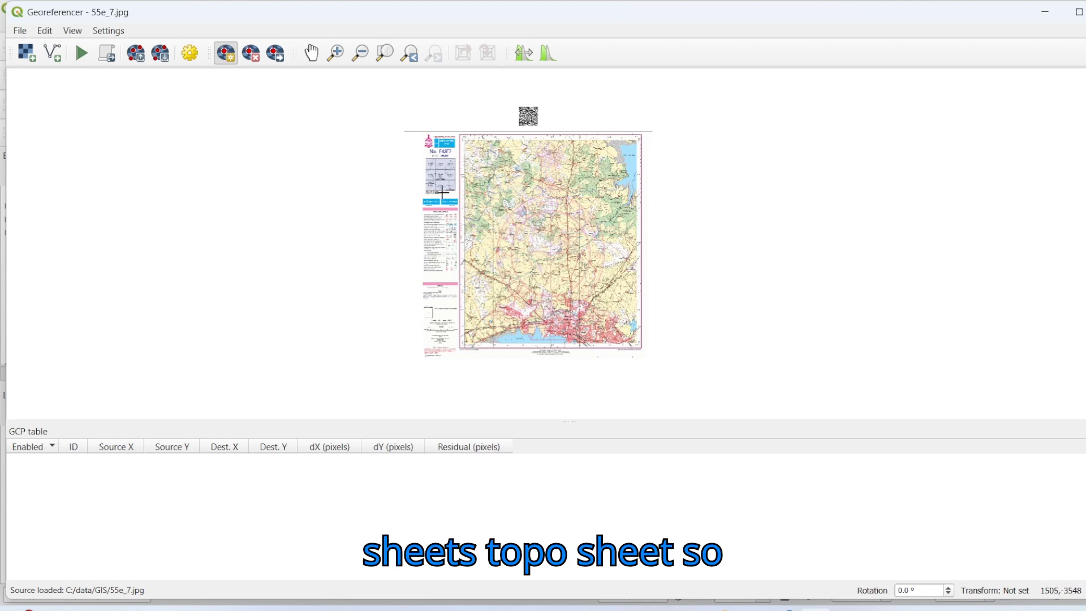
pyautogui.scroll(4, 474, 148)
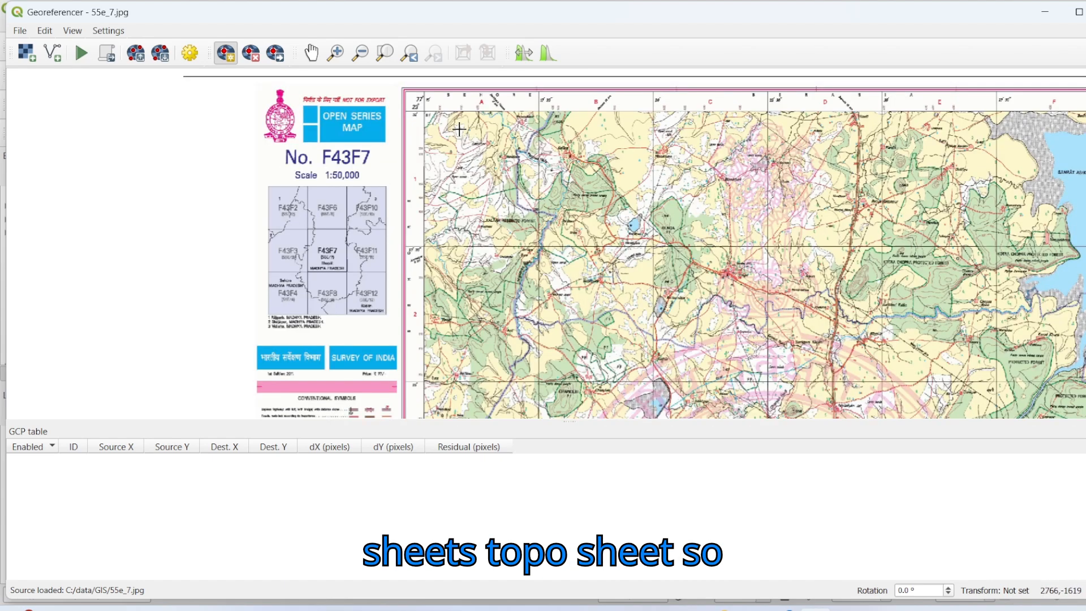
pyautogui.scroll(-1, 422, 287)
pyautogui.scroll(5, 421, 287)
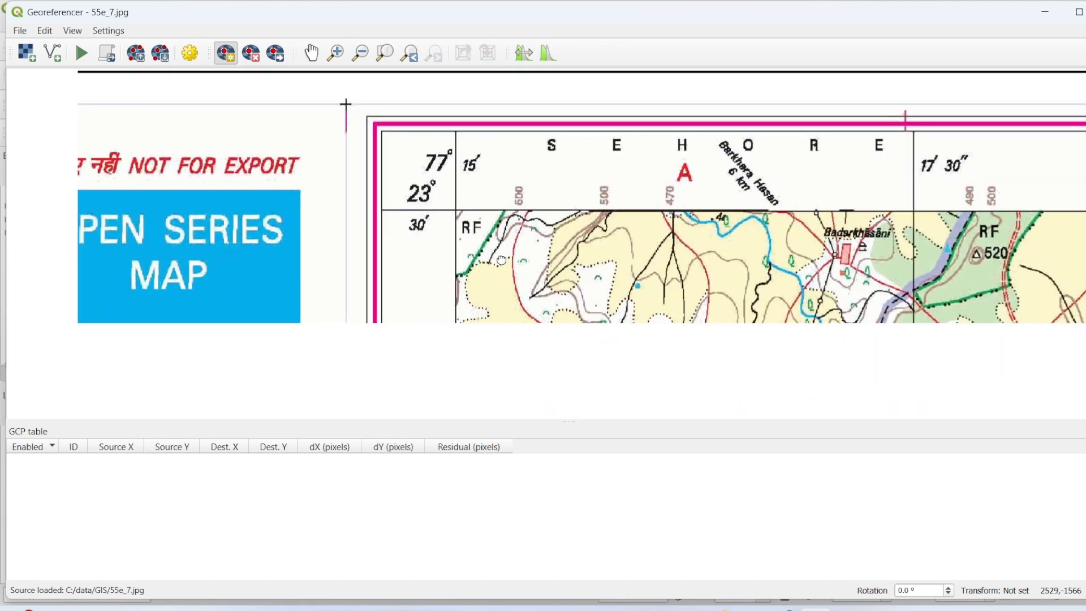
pyautogui.scroll(-3, 459, 260)
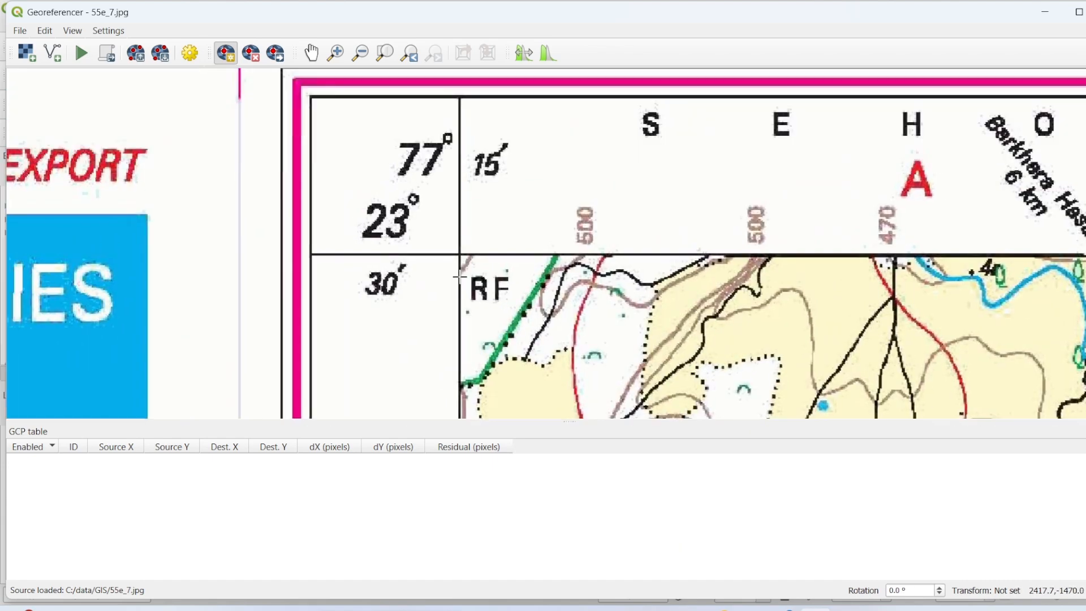
pyautogui.scroll(1, 512, 301)
pyautogui.scroll(5, 512, 301)
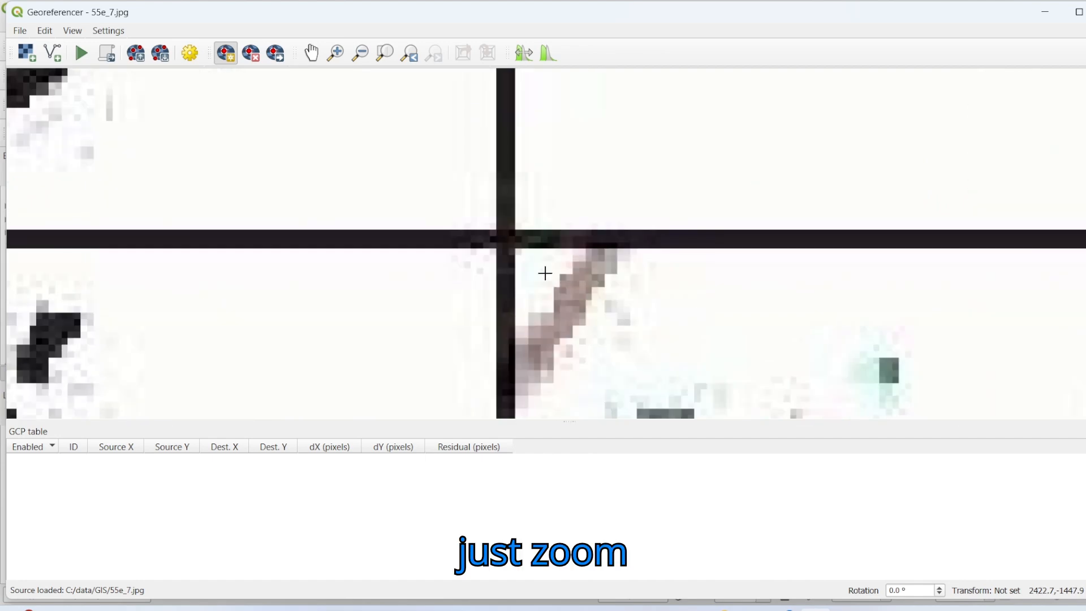
pyautogui.scroll(4, 545, 274)
pyautogui.moveTo(457, 212); pyautogui.dragTo(536, 368)
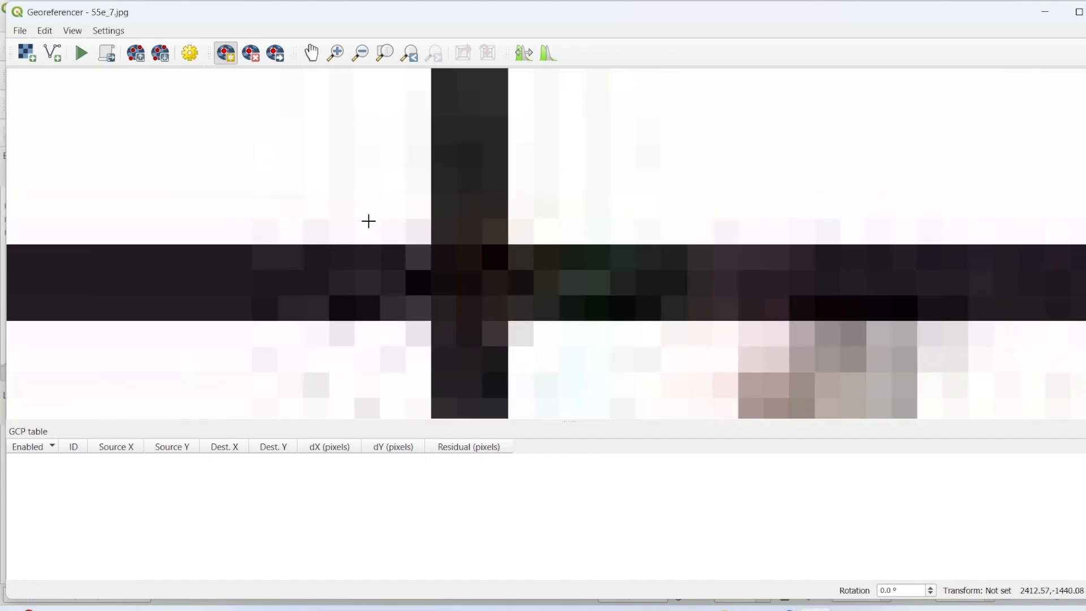
pyautogui.click(471, 283)
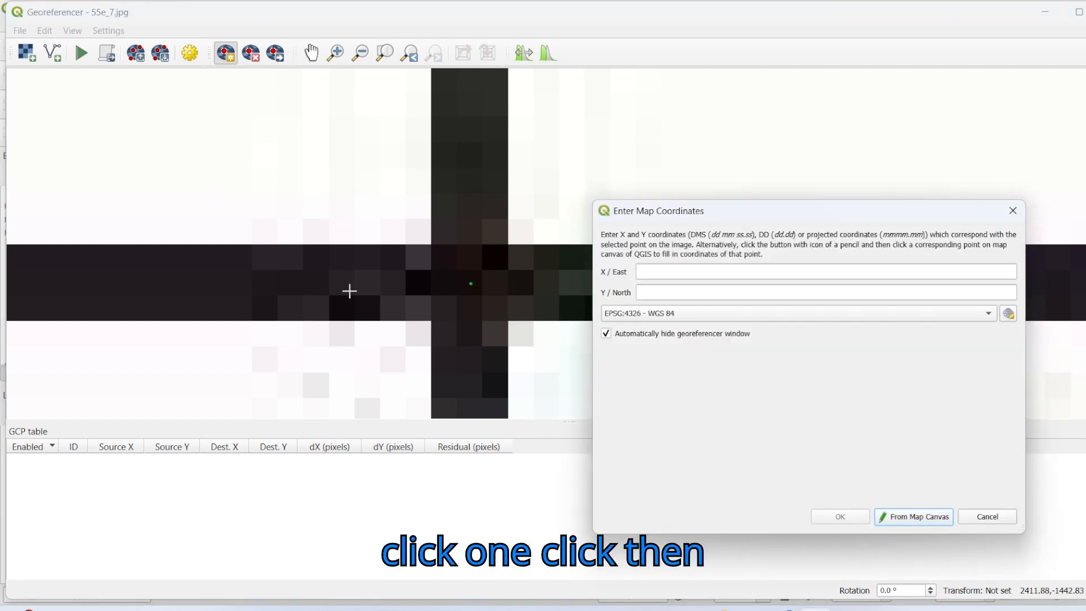
# Step: Assign the upper-left control point the map coordinates X/East 77 15 and Y/North 23 30 in EPSG:4326 - WGS 84
pyautogui.scroll(-4, 344, 293)
pyautogui.scroll(-2, 344, 295)
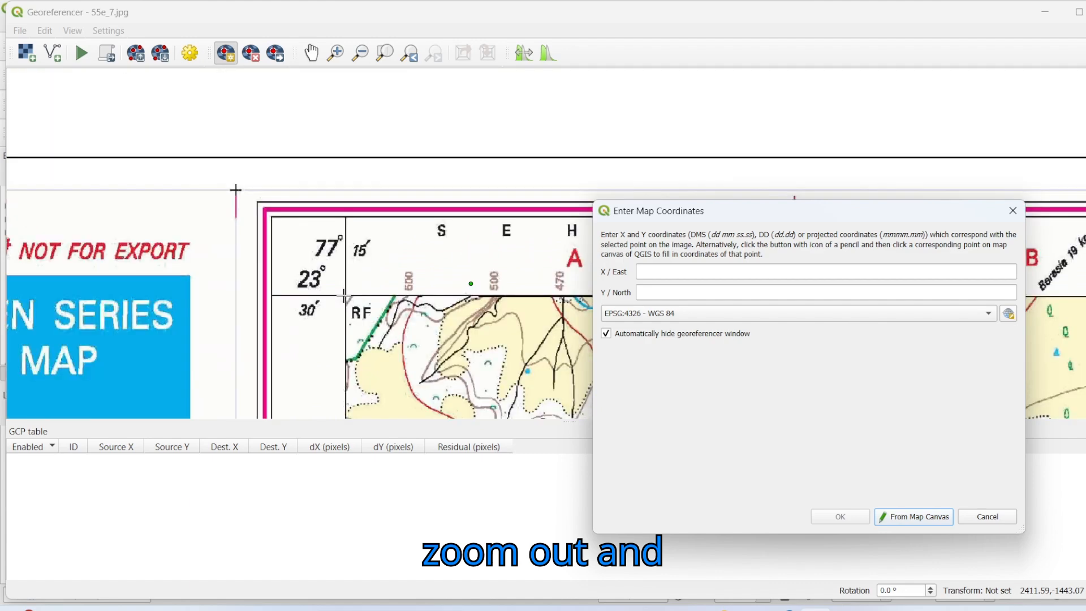
pyautogui.click(656, 272)
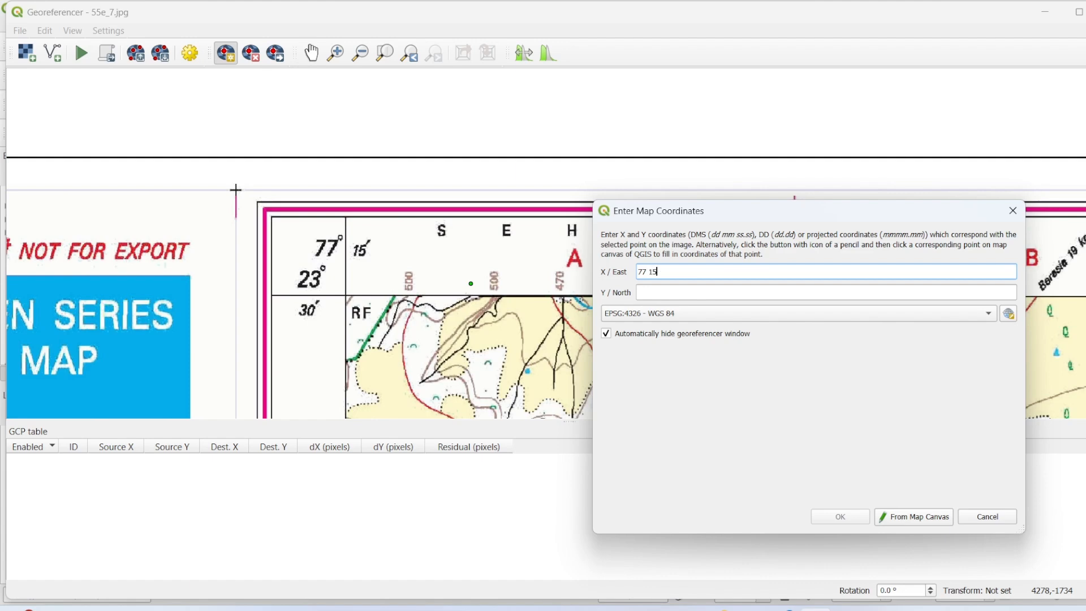
pyautogui.click(663, 289)
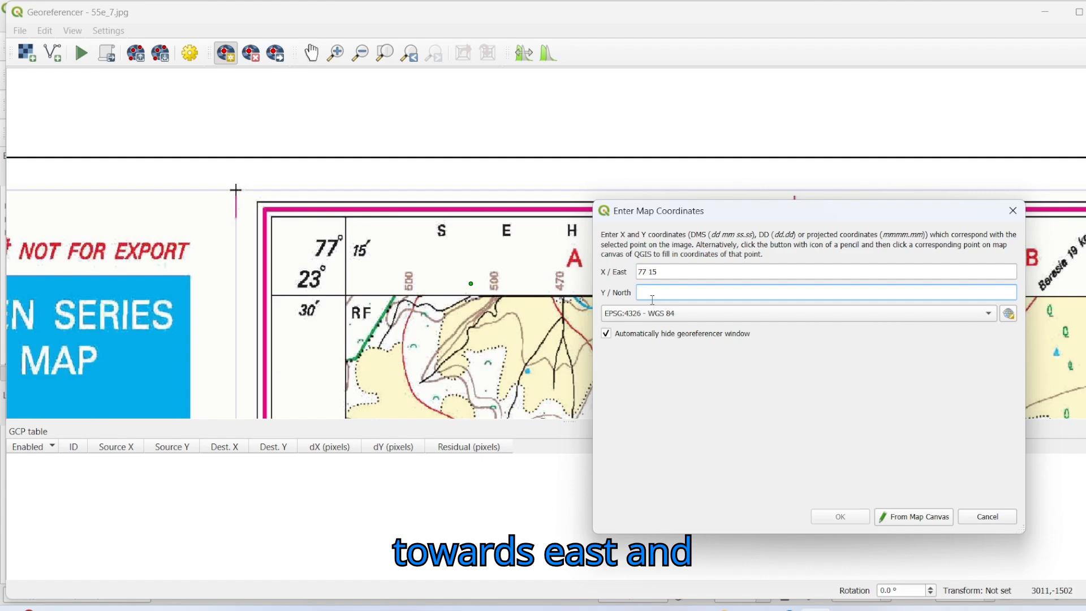
pyautogui.write('23')
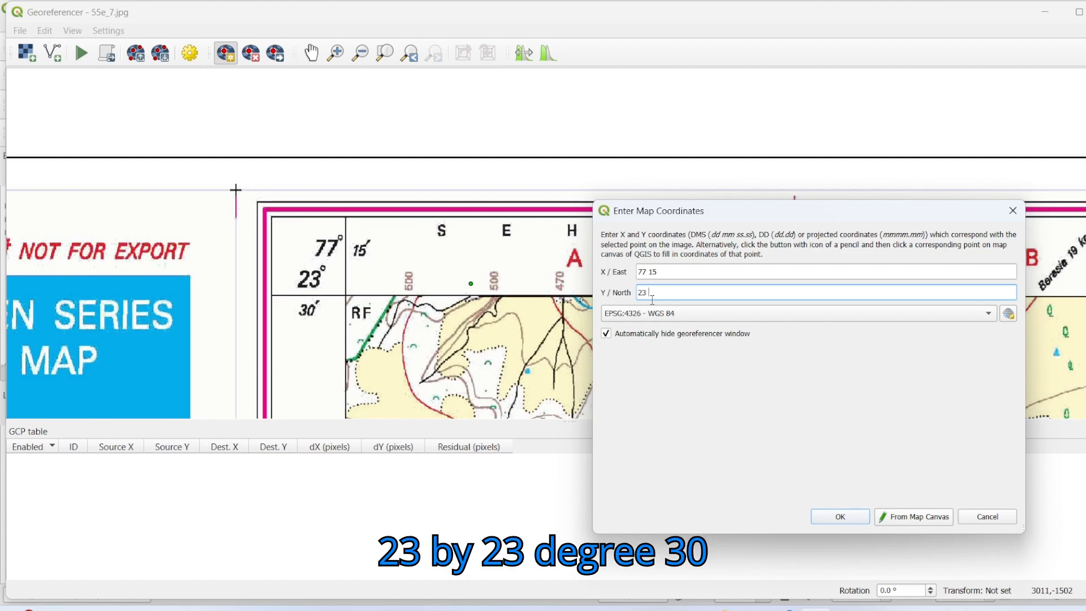
pyautogui.write('30')
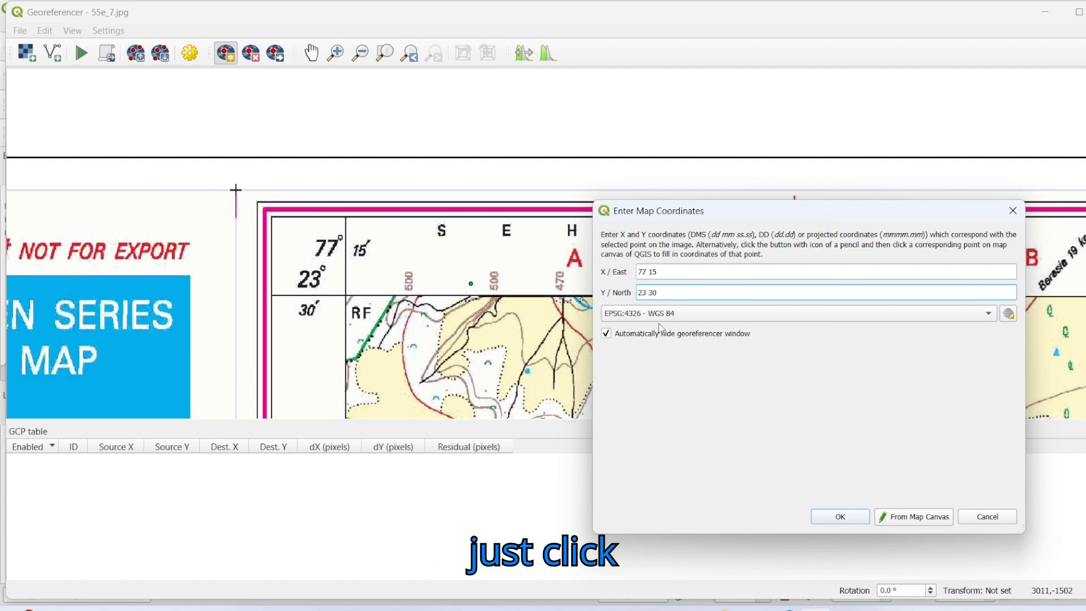
pyautogui.click(814, 518)
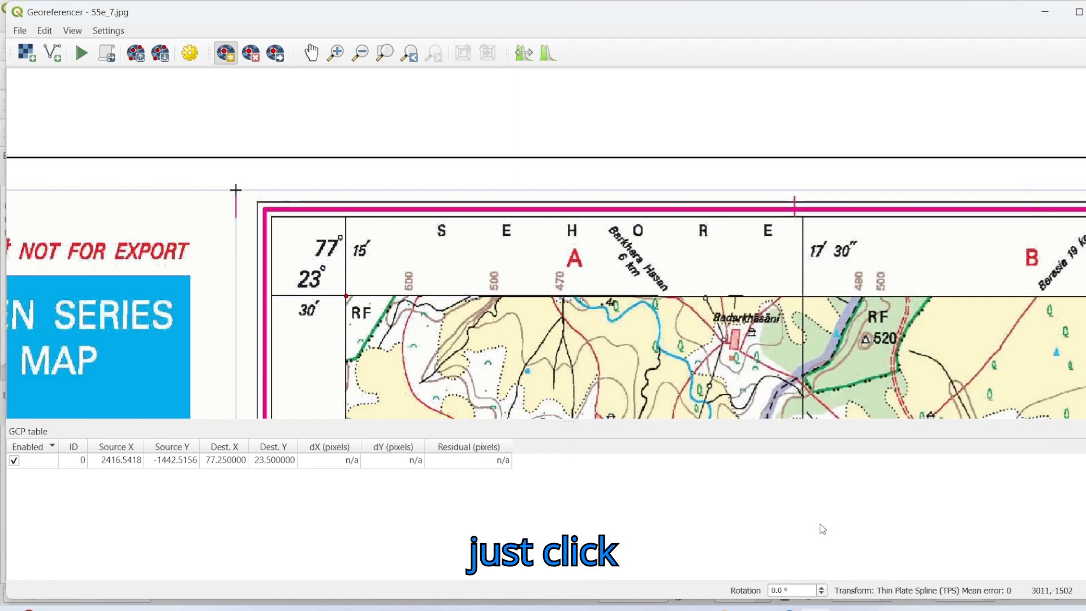
# Step: Place the second control point on the grid-line intersection at the toposheet's upper-right map corner, labelled 77°30′ and 23°30′
pyautogui.scroll(-10, 377, 304)
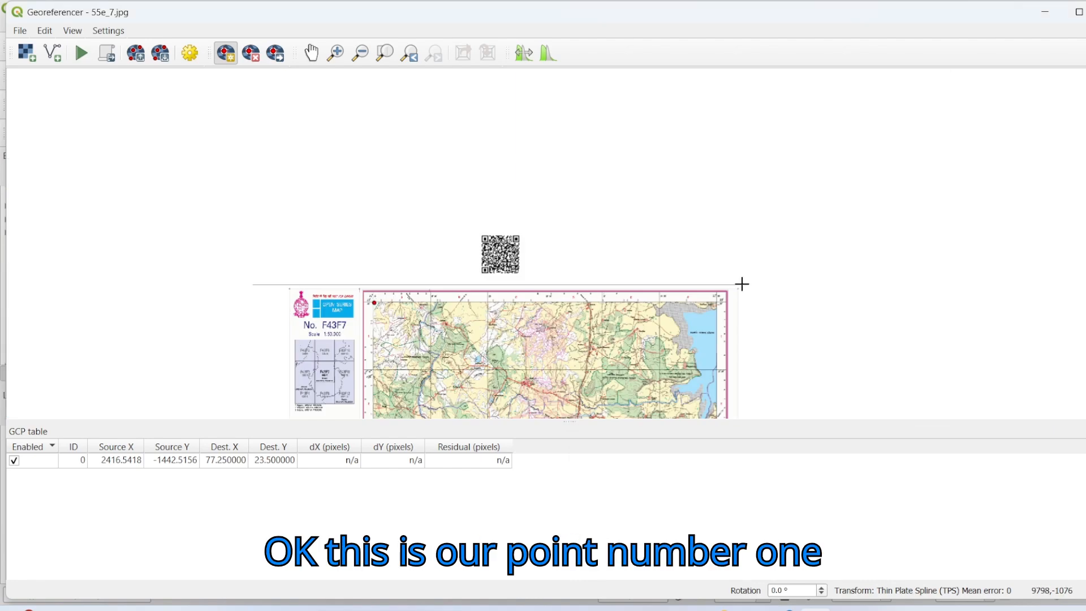
pyautogui.scroll(10, 721, 308)
pyautogui.scroll(-3, 738, 283)
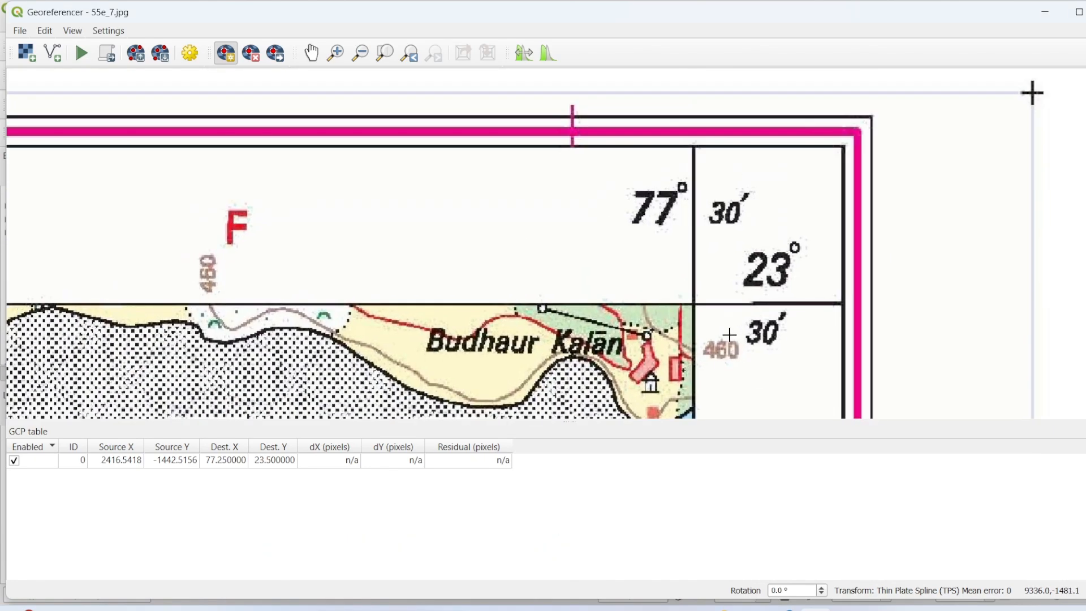
pyautogui.scroll(8, 710, 311)
pyautogui.scroll(-10, 604, 220)
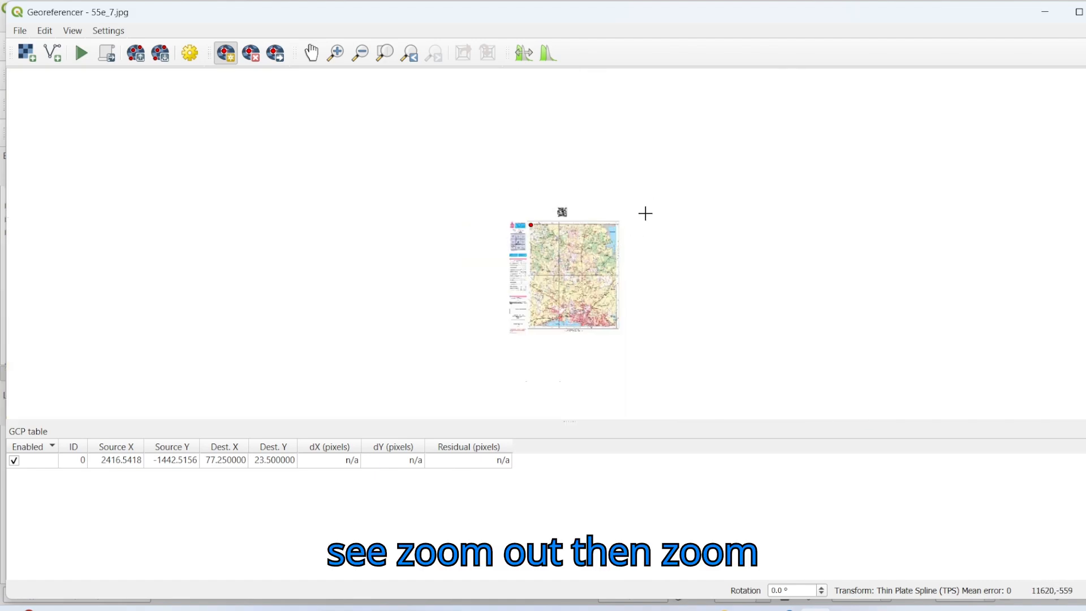
pyautogui.scroll(10, 611, 225)
pyautogui.scroll(5, 662, 233)
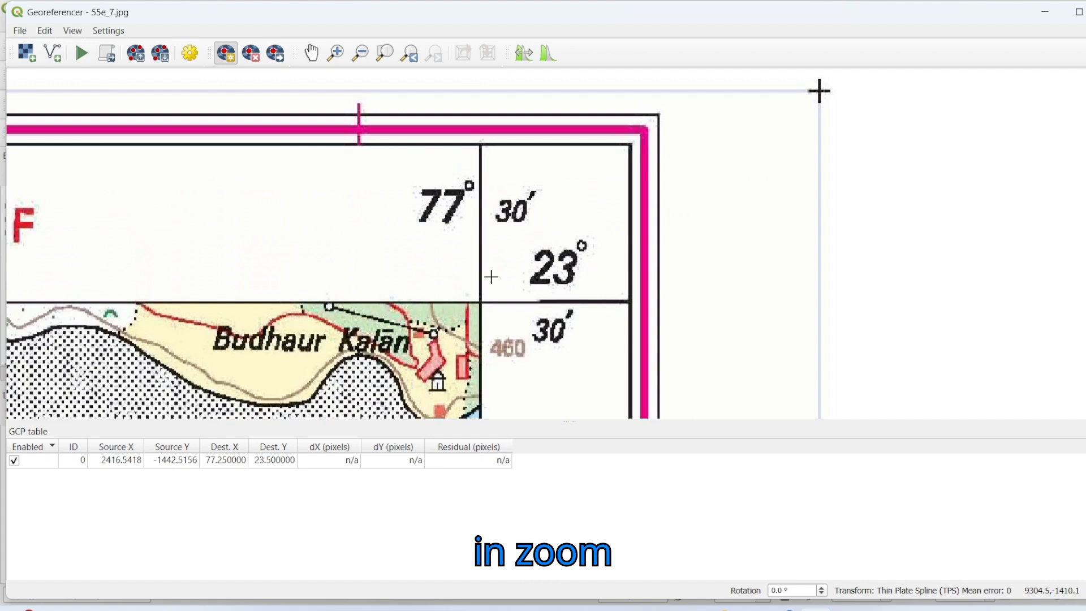
pyautogui.scroll(6, 641, 206)
pyautogui.moveTo(449, 322); pyautogui.dragTo(742, 93)
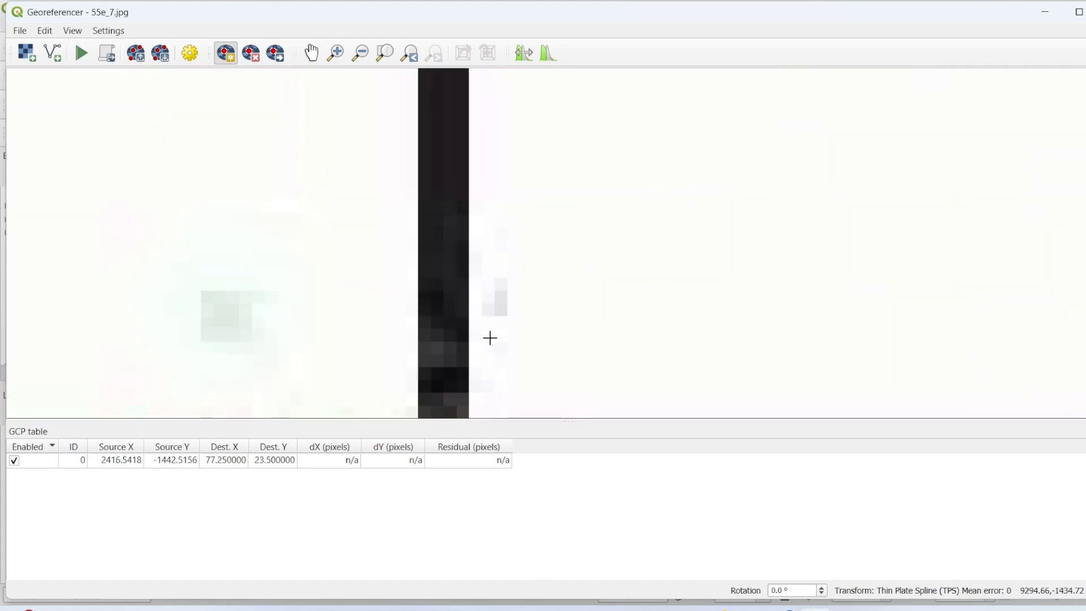
pyautogui.moveTo(489, 337); pyautogui.dragTo(676, 110)
pyautogui.scroll(1, 654, 239)
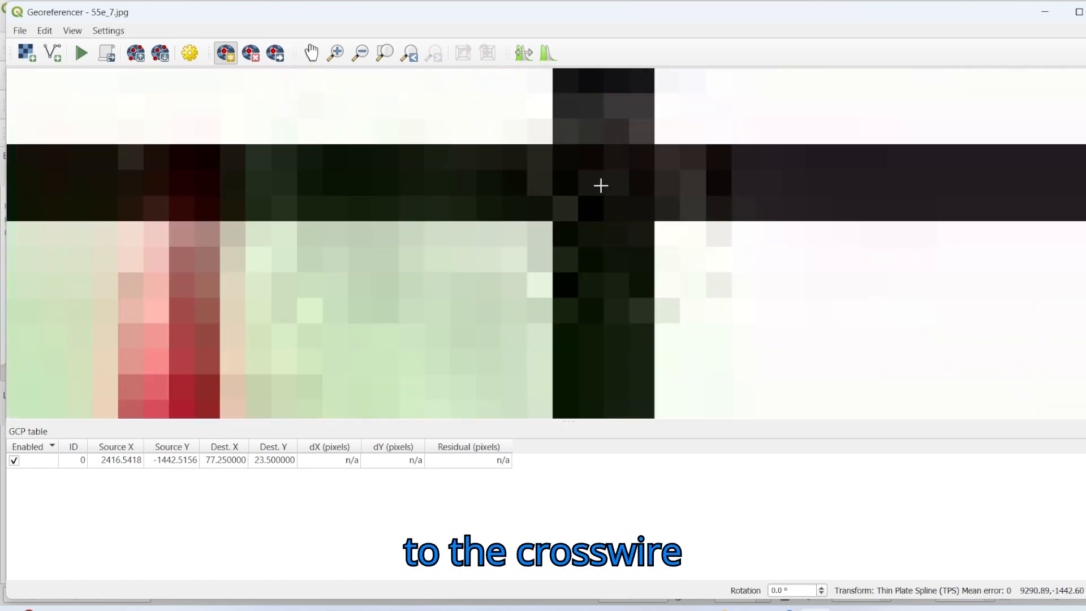
pyautogui.click(601, 185)
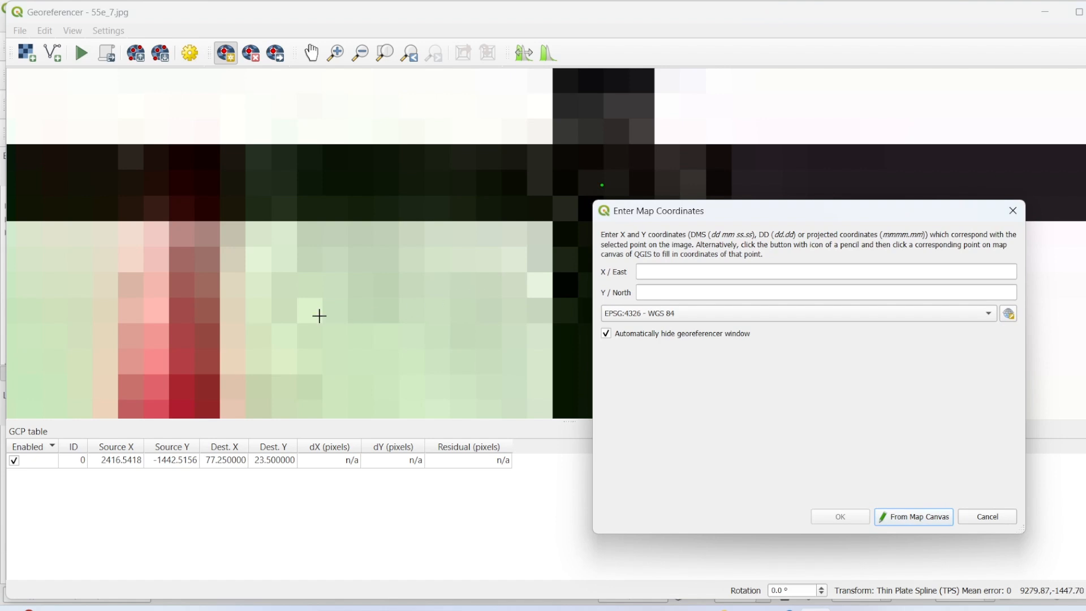
# Step: Assign the upper-right control point the map coordinates X/East 77 30 and Y/North 23 30 in EPSG:4326 - WGS 84
pyautogui.scroll(-3, 319, 316)
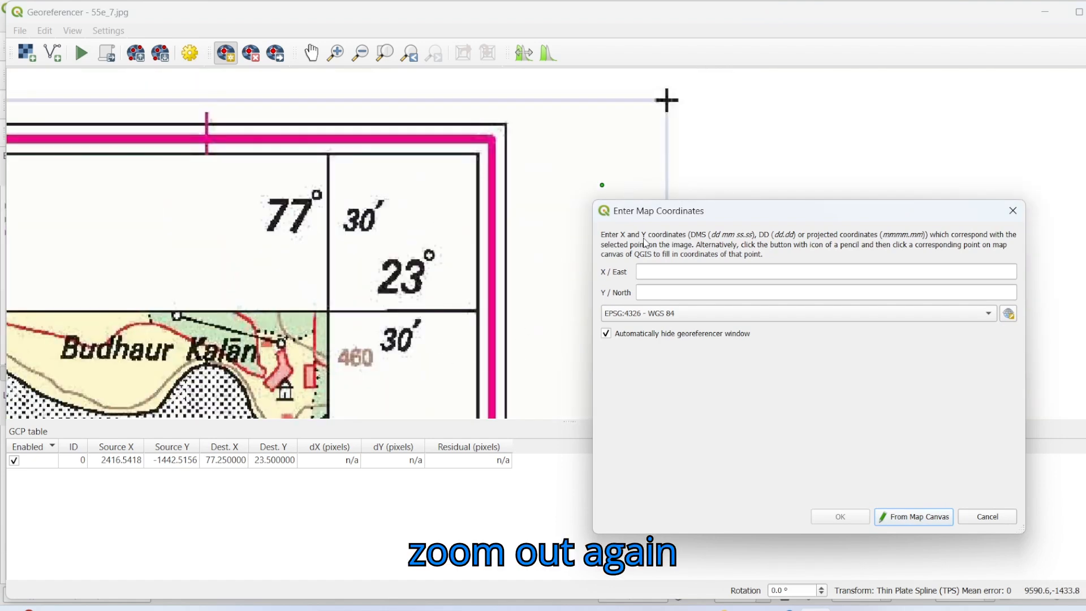
pyautogui.click(660, 279)
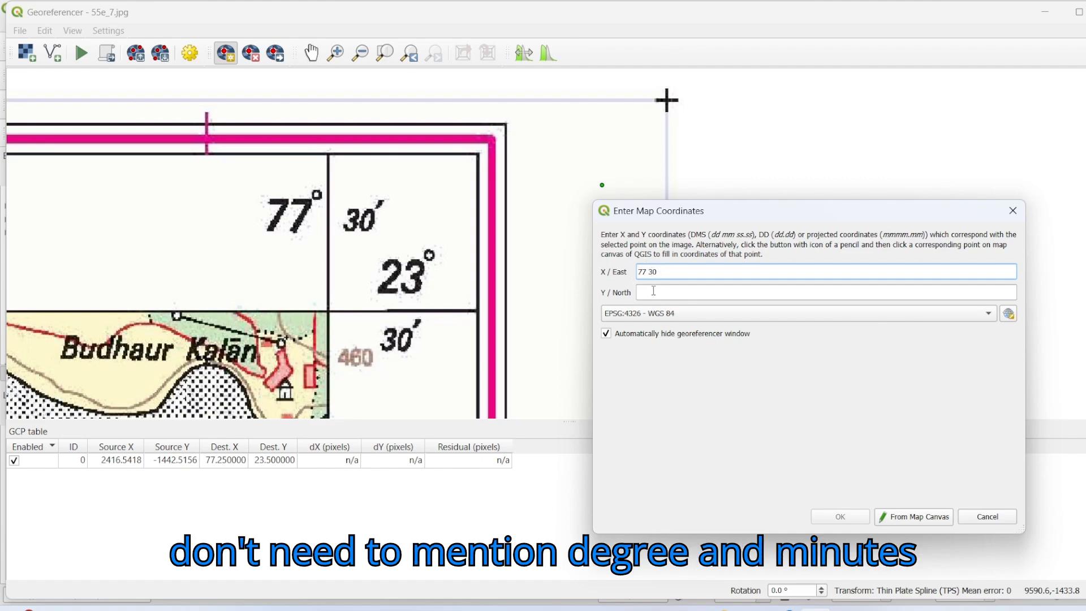
pyautogui.click(653, 291)
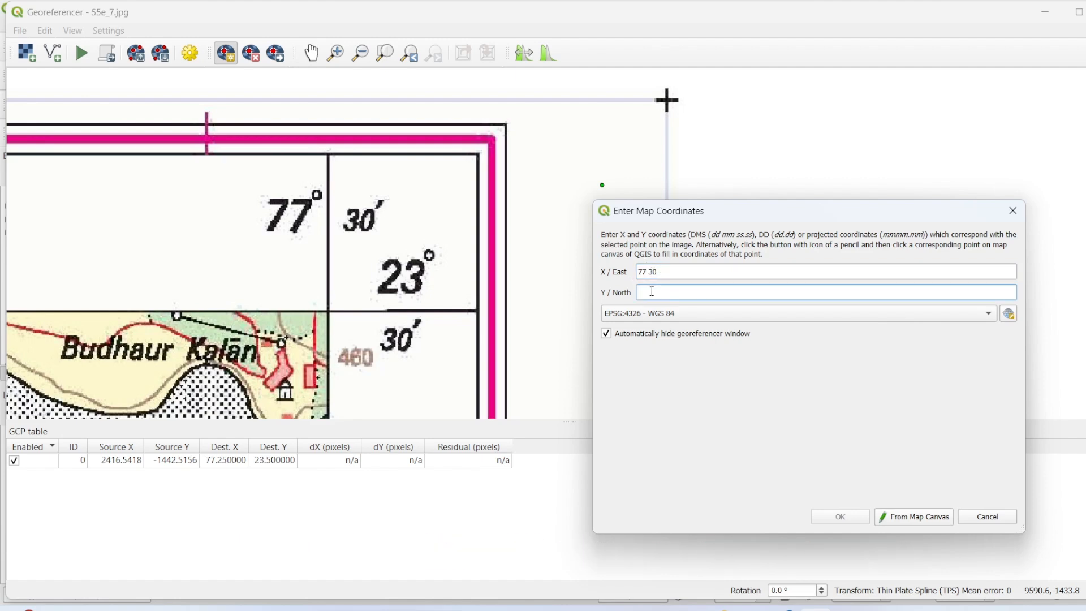
pyautogui.write('23 30')
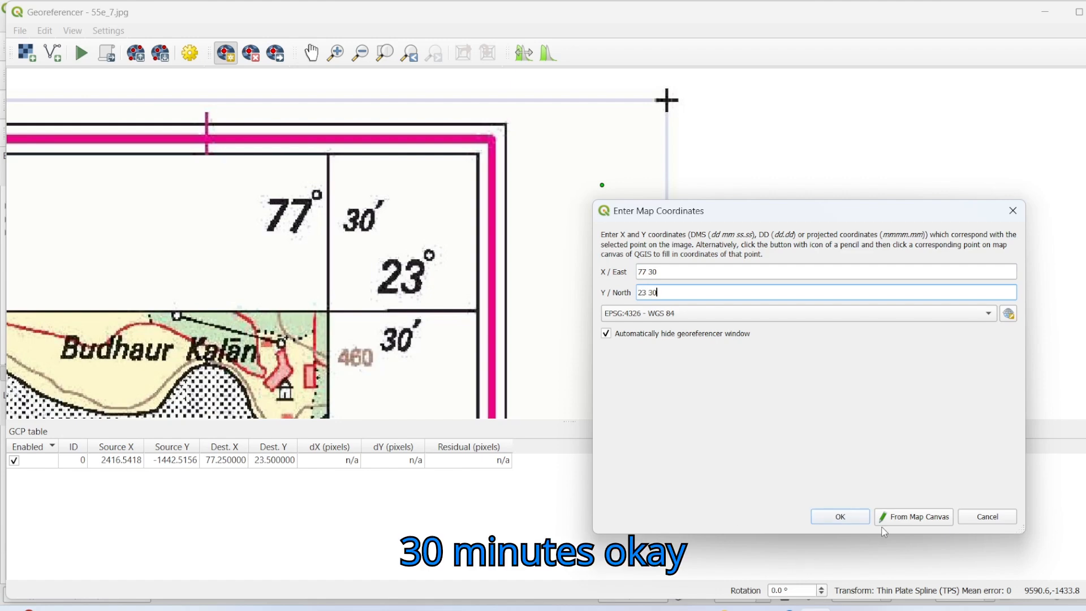
pyautogui.click(861, 523)
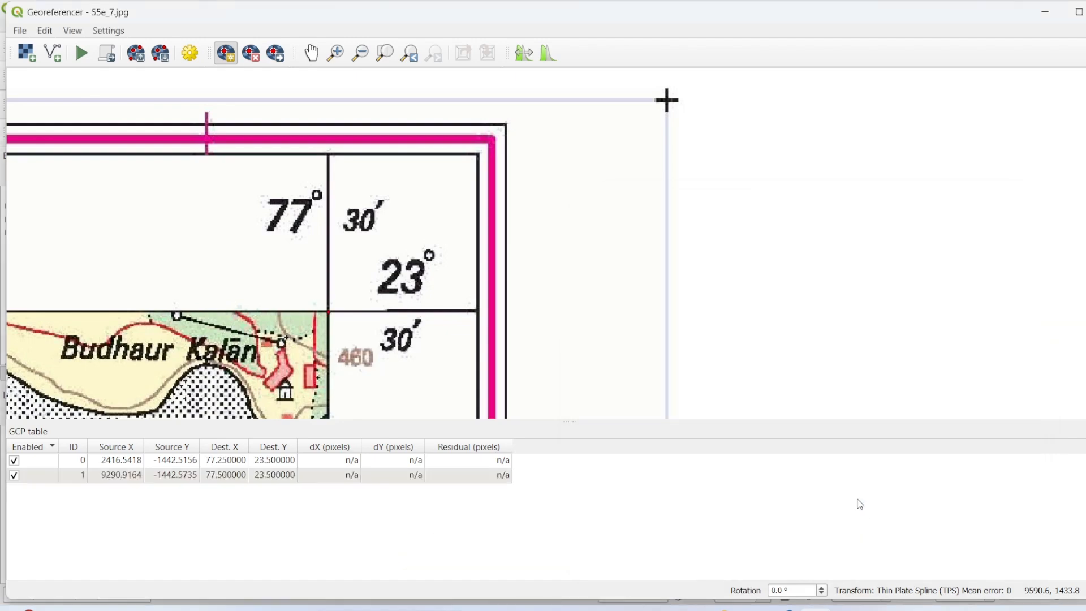
# Step: Place the third control point on the grid-line intersection at the toposheet's lower-right map corner, labelled 77°30′ and 23°15′
pyautogui.scroll(-5, 489, 278)
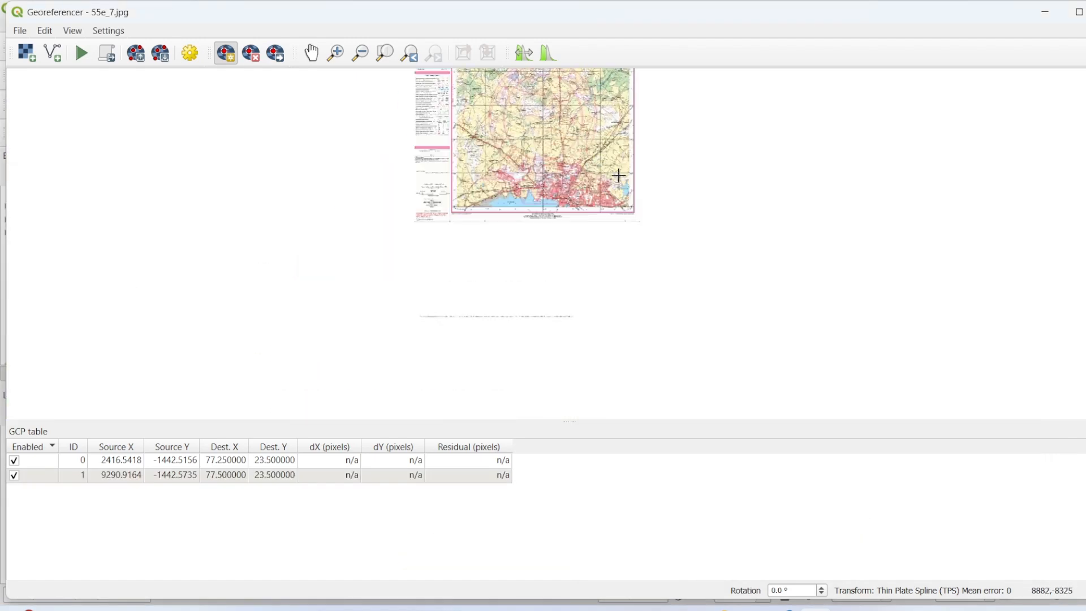
pyautogui.scroll(5, 552, 203)
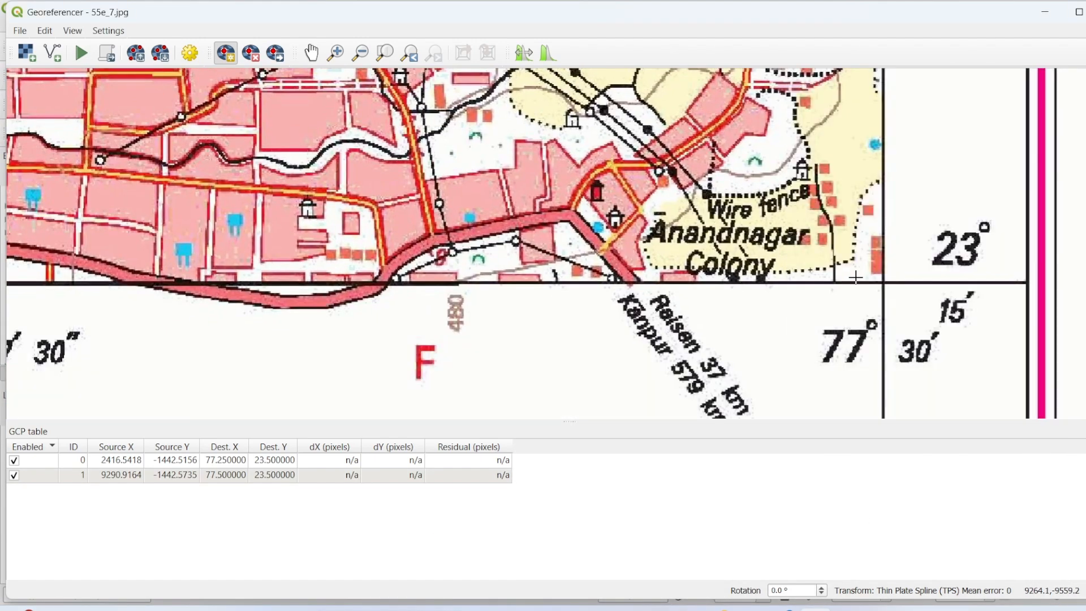
pyautogui.scroll(8, 713, 226)
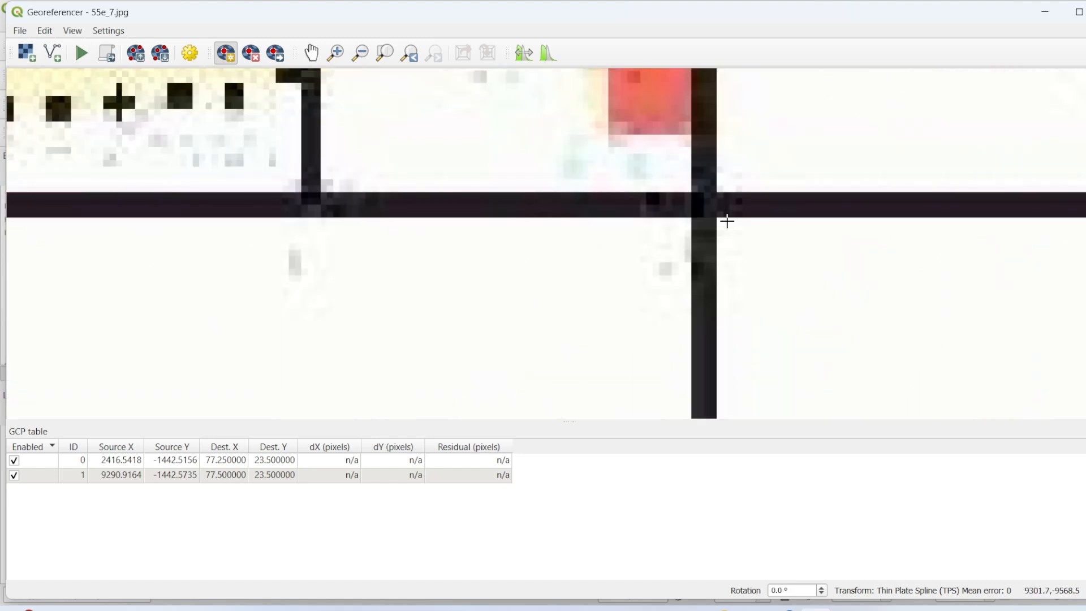
pyautogui.scroll(1, 729, 220)
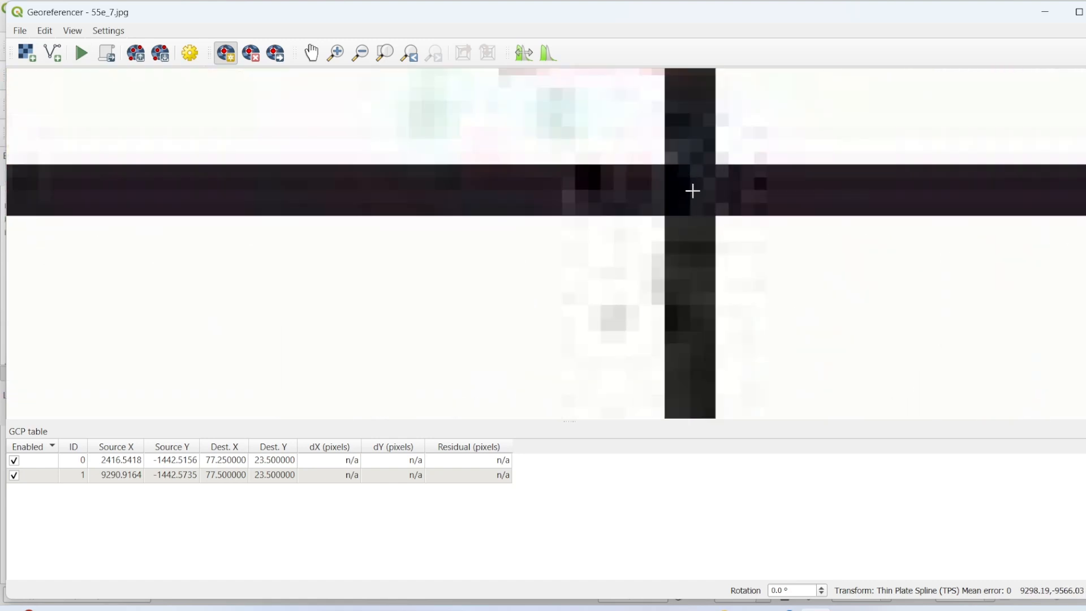
pyautogui.click(691, 190)
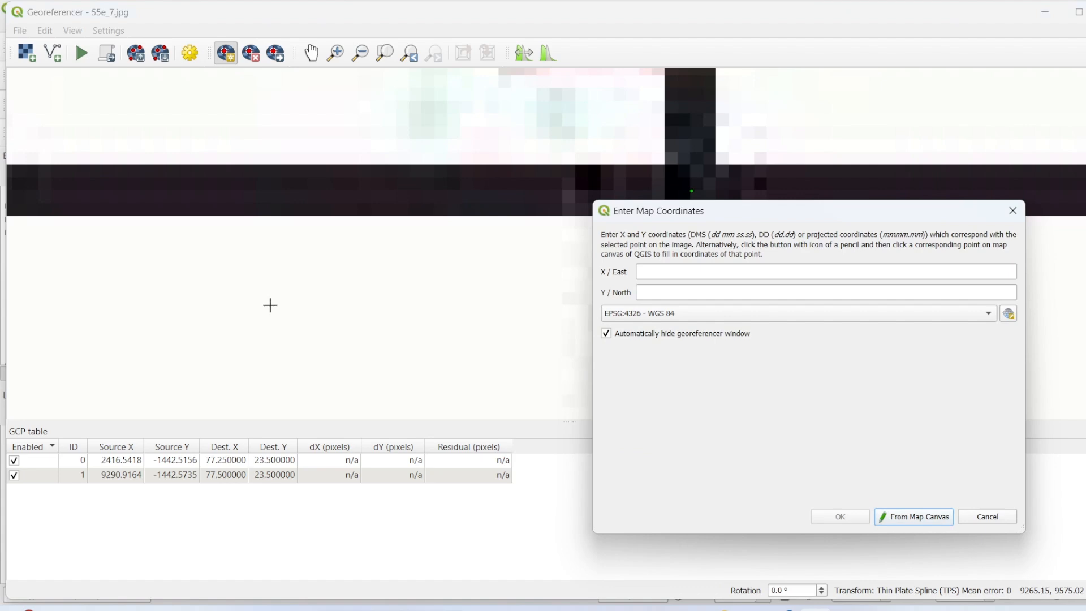
# Step: Assign the lower-right control point the map coordinates X/East 77 30 and Y/North 23 15 in EPSG:4326 - WGS 84
pyautogui.scroll(-3, 271, 306)
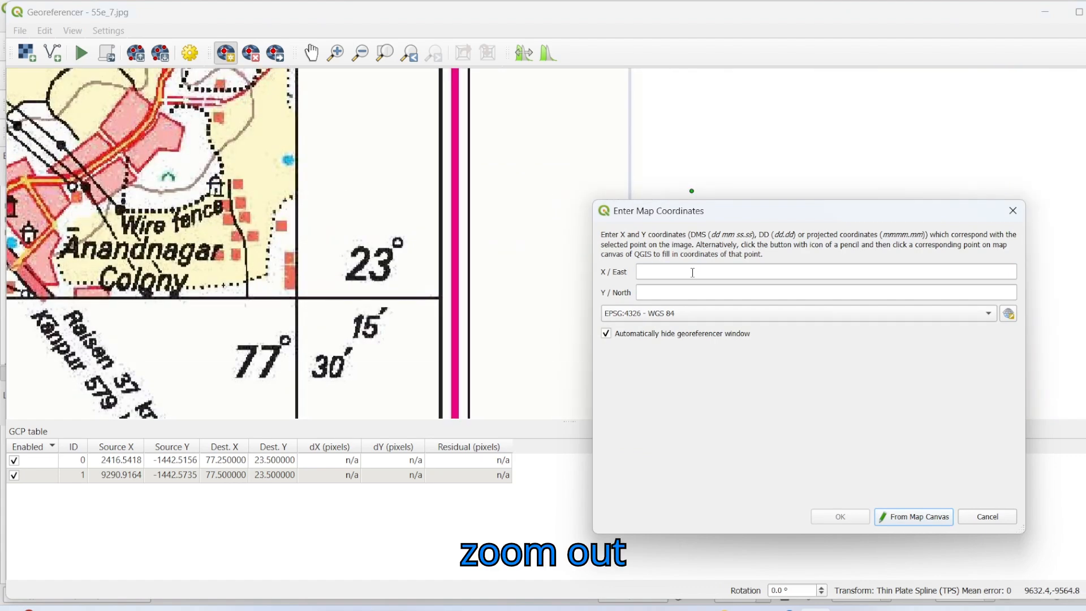
pyautogui.click(693, 272)
pyautogui.write('77')
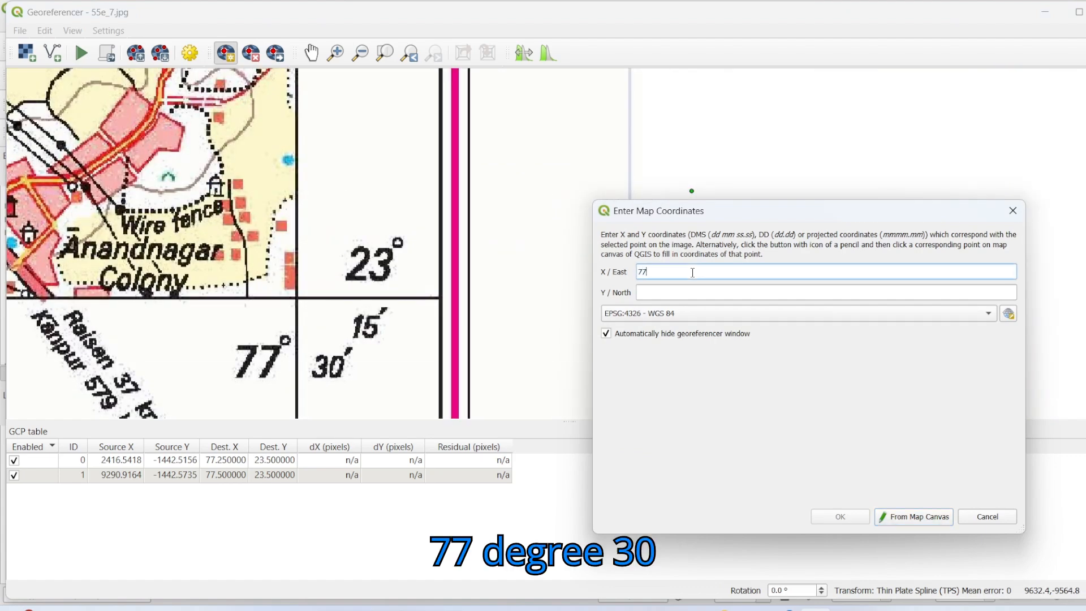
pyautogui.write(' 30')
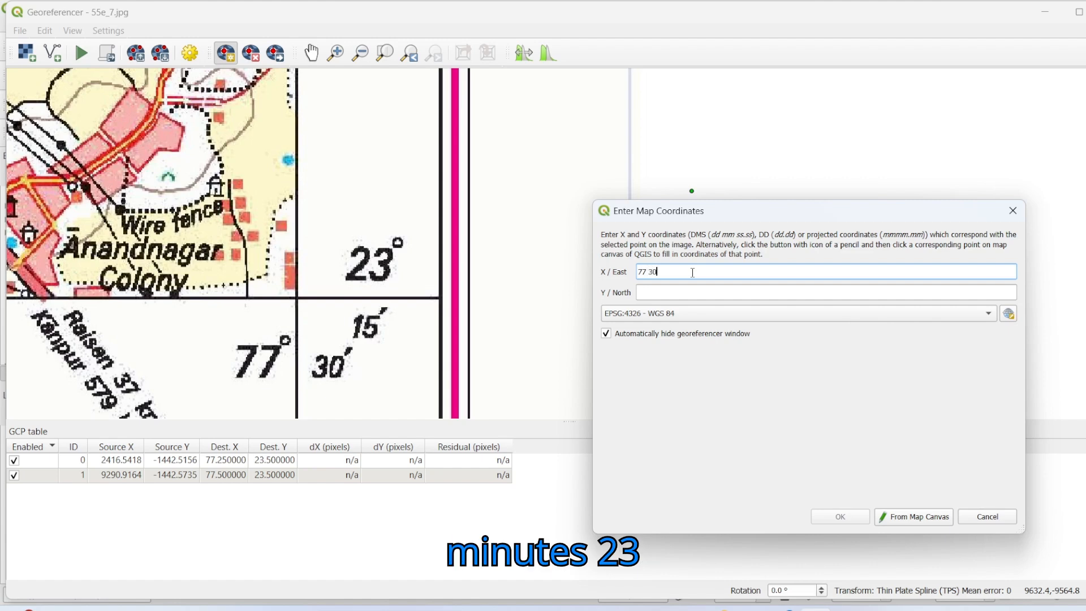
pyautogui.click(676, 292)
pyautogui.write('23 15')
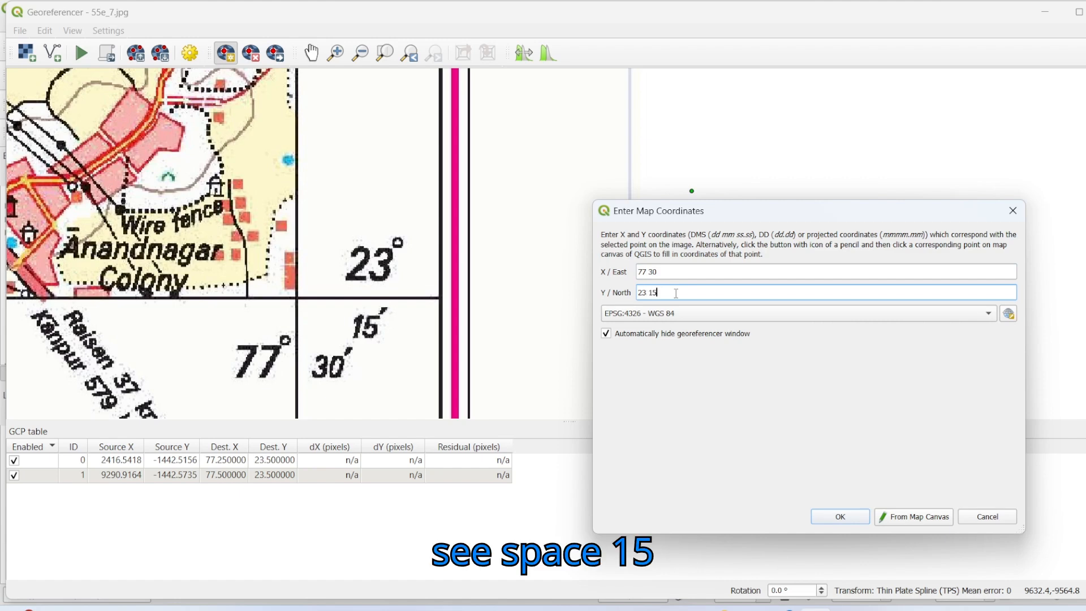
pyautogui.click(848, 517)
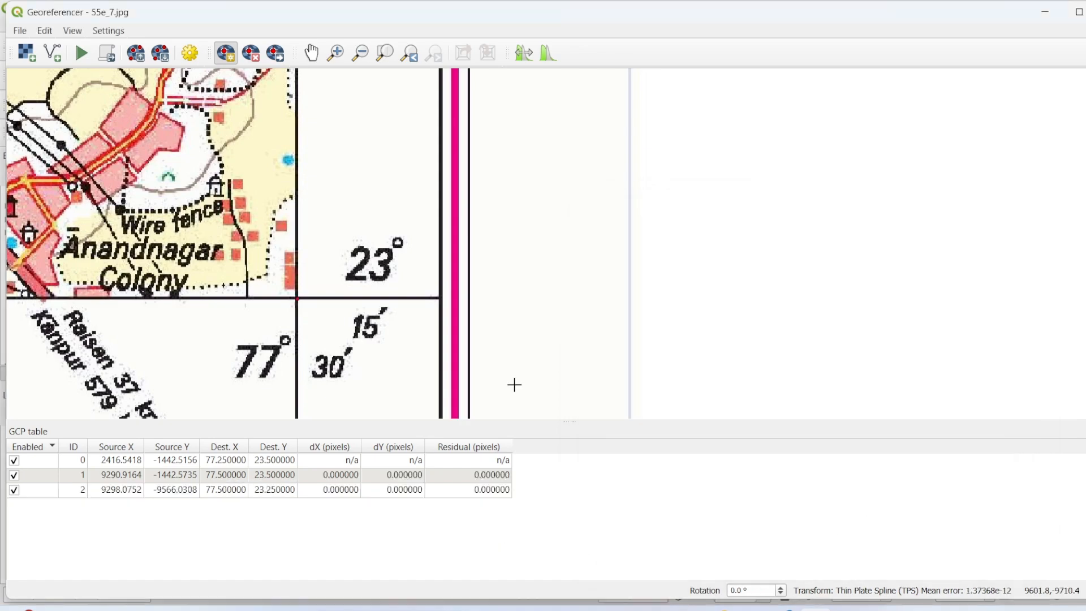
# Step: Place the fourth control point on the grid-line intersection at the toposheet's lower-left map corner, labelled 77°15′ and 23°15′
pyautogui.scroll(-3, 393, 187)
pyautogui.scroll(3, 398, 311)
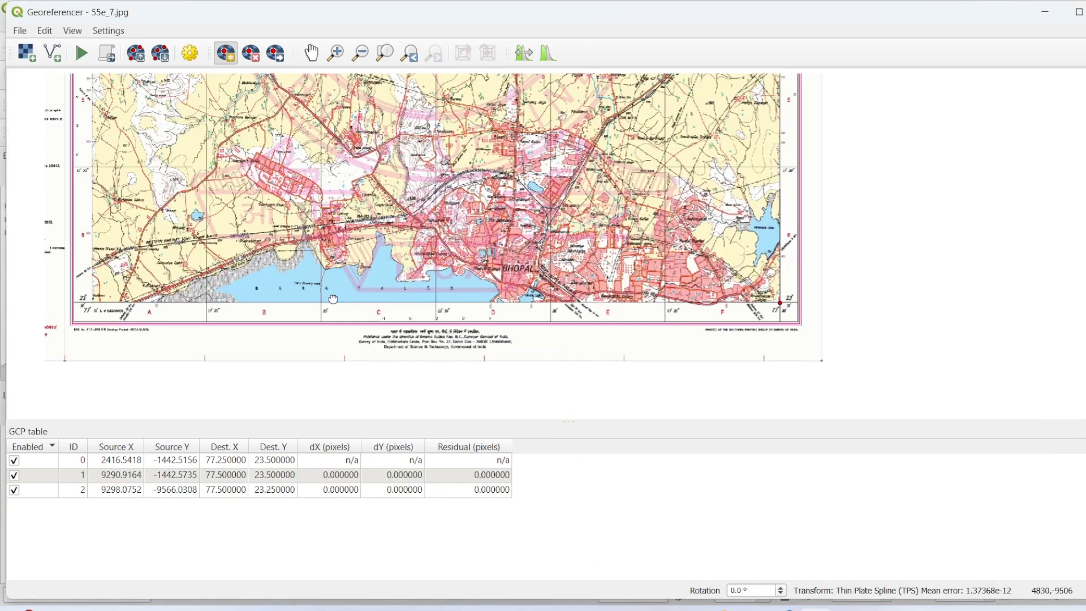
pyautogui.scroll(5, 398, 311)
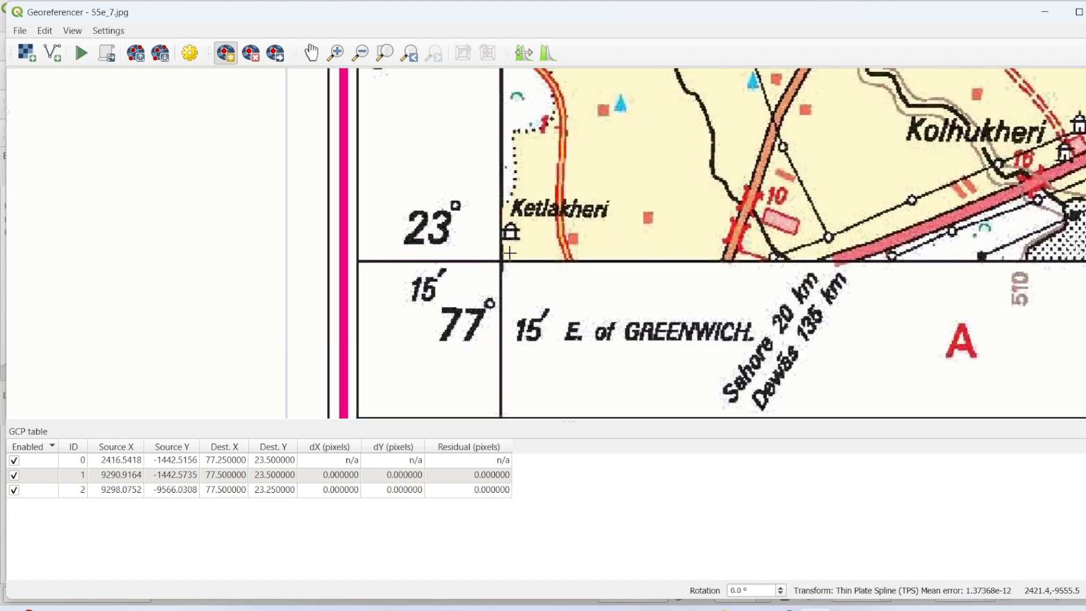
pyautogui.scroll(3, 508, 254)
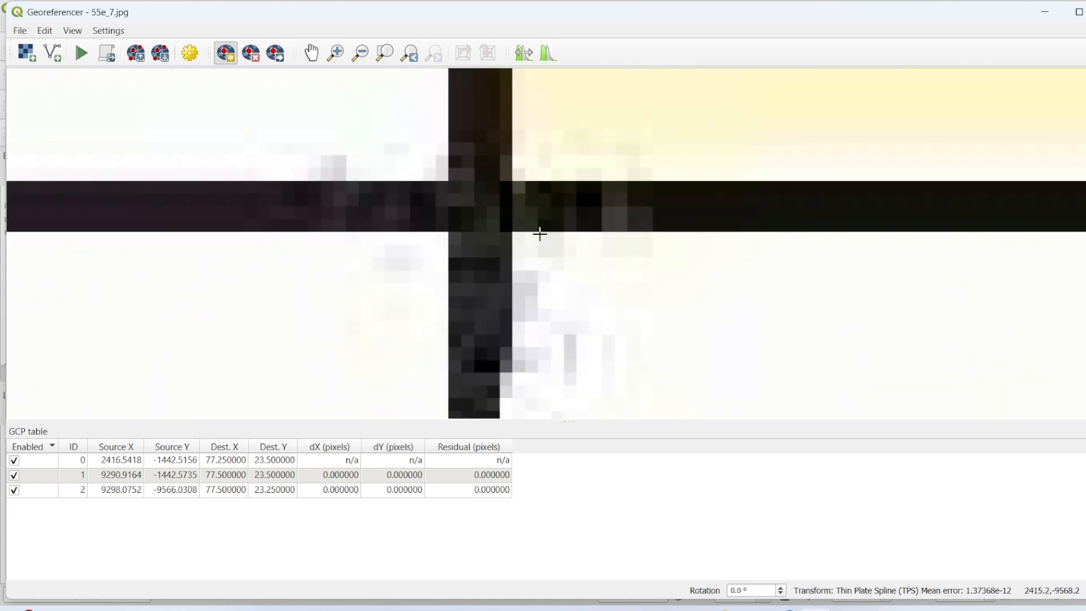
pyautogui.scroll(1, 501, 218)
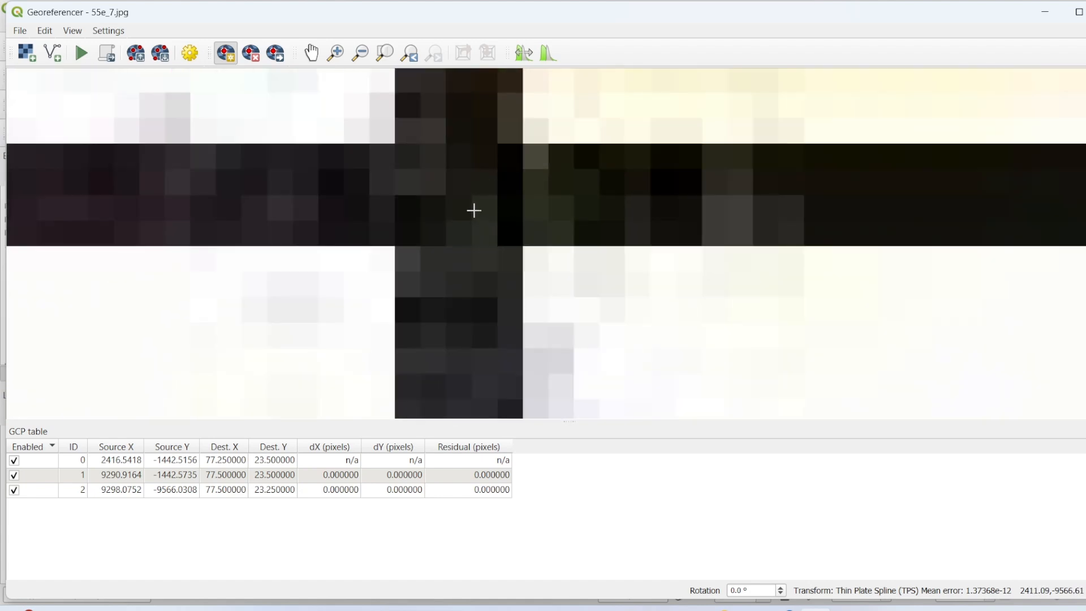
pyautogui.click(447, 195)
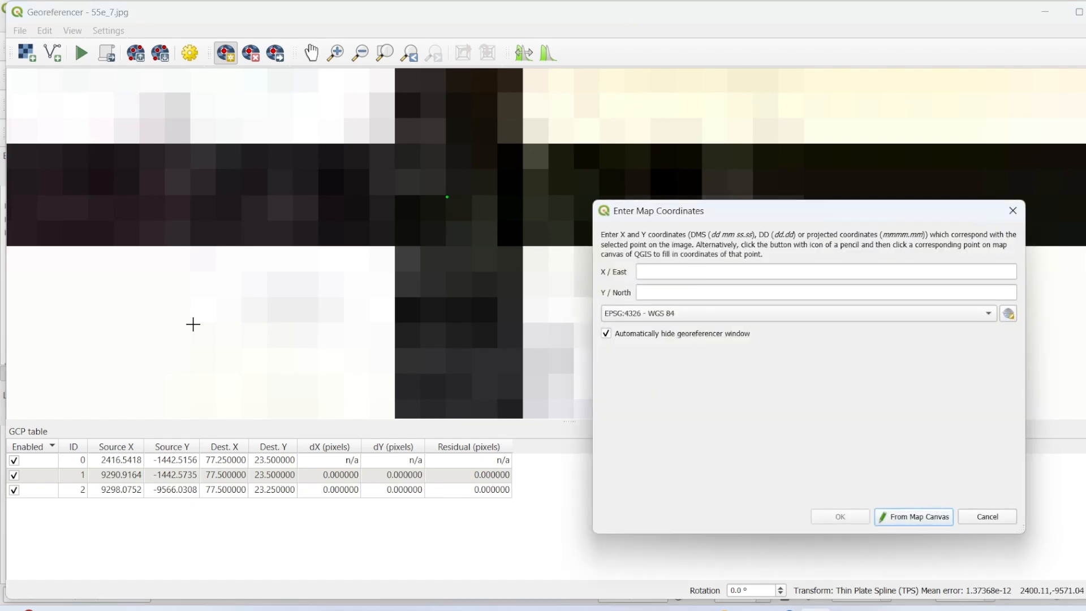
# Step: Assign the lower-left control point the map coordinates X/East 77 15 and Y/North 23 15 in EPSG:4326 - WGS 84
pyautogui.scroll(-3, 194, 323)
pyautogui.scroll(-3, 202, 322)
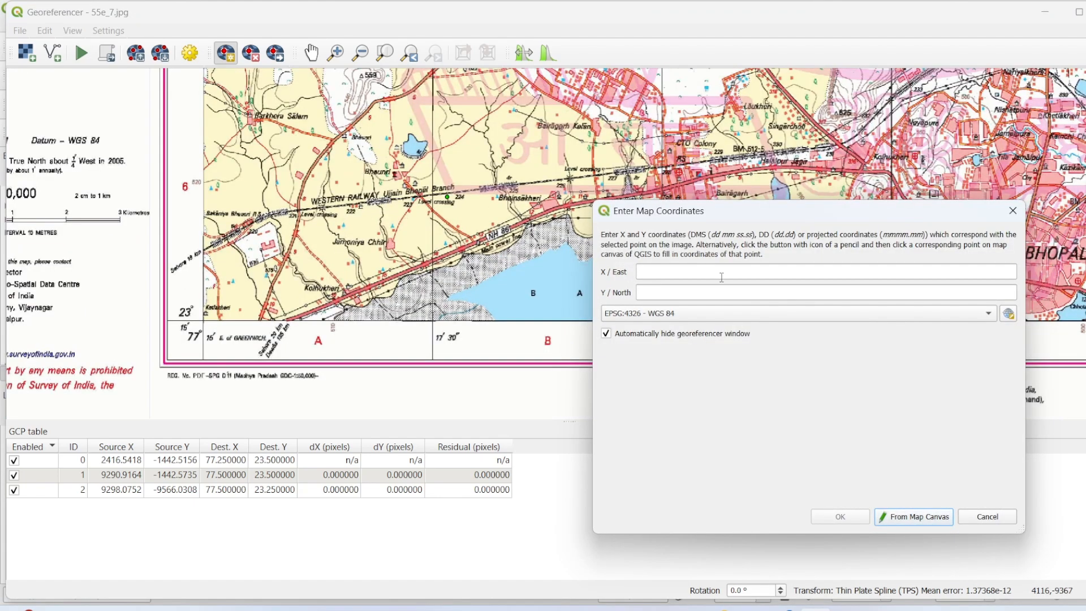
pyautogui.click(675, 275)
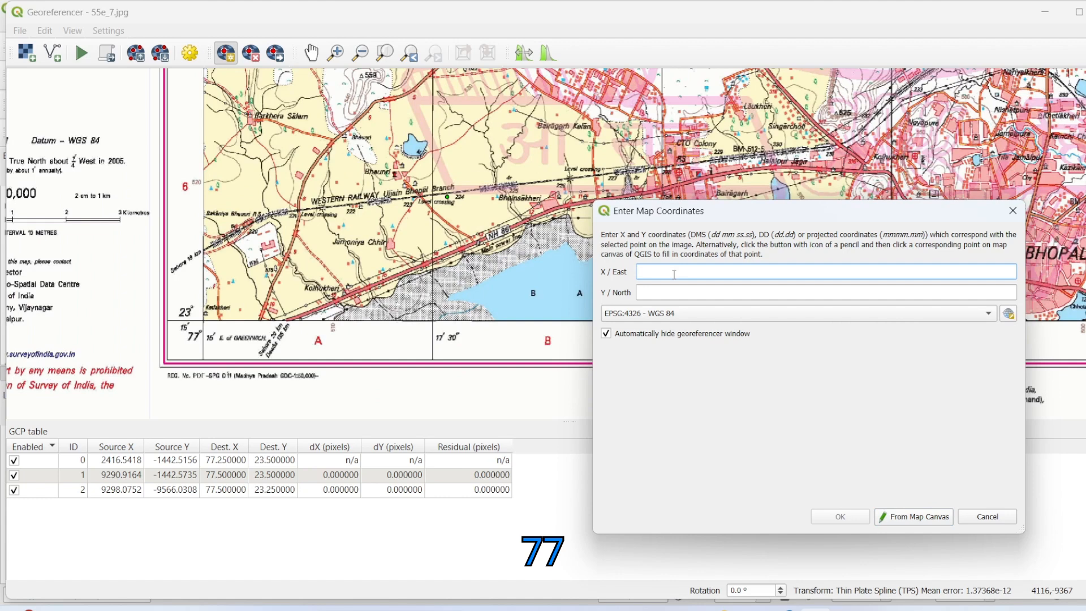
pyautogui.write('77 ')
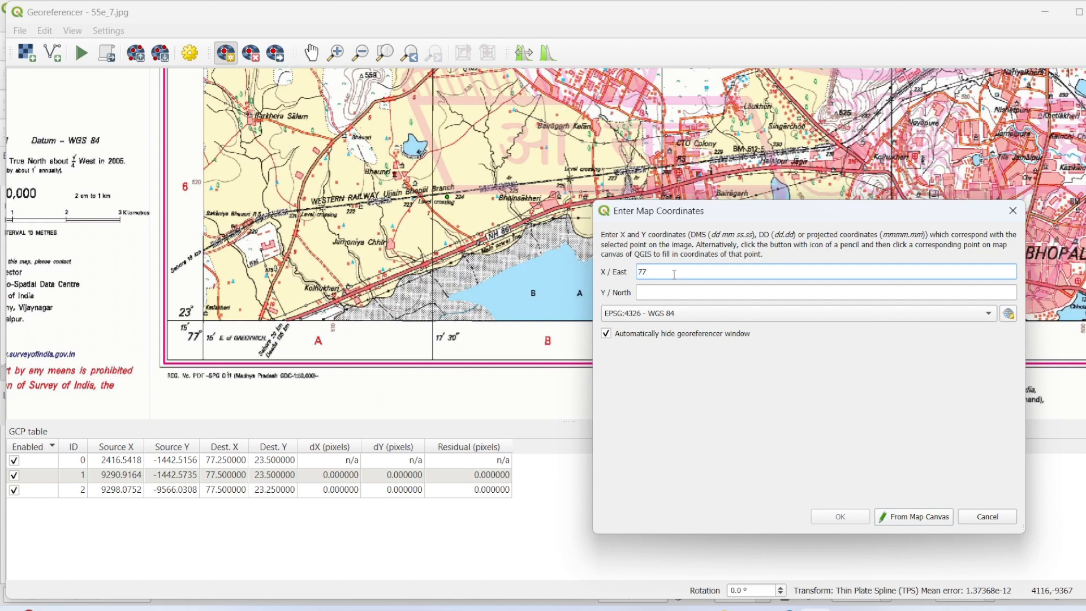
pyautogui.write('15')
pyautogui.click(674, 290)
pyautogui.write('23')
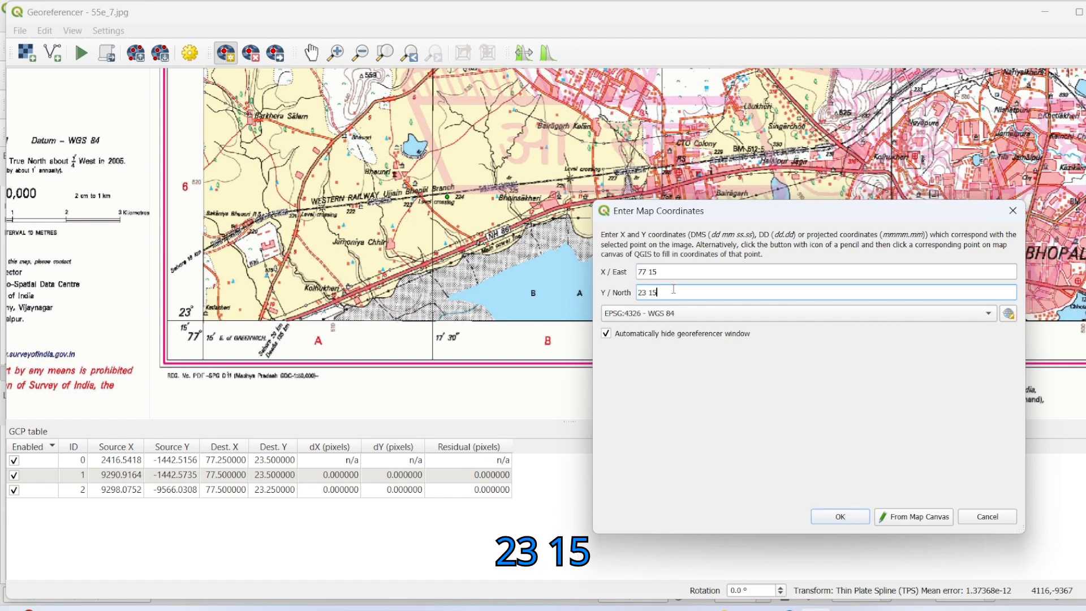
pyautogui.click(842, 517)
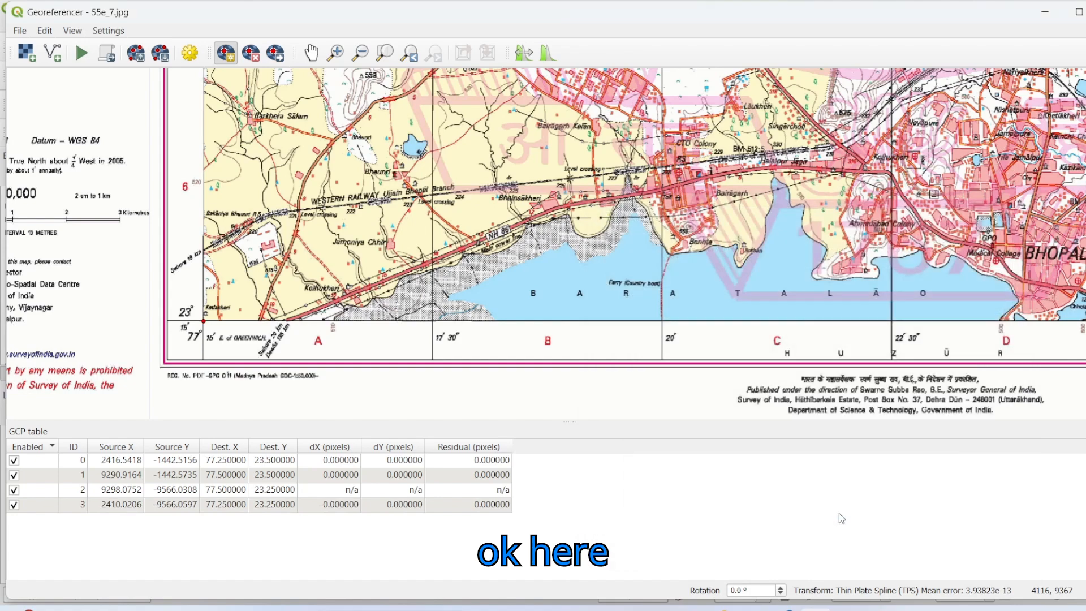
# Step: Set the transformation type to Thin Plate Spline and the compression to PACKBITS in the transformation settings, and start georeferencing the toposheet
pyautogui.scroll(-5, 370, 238)
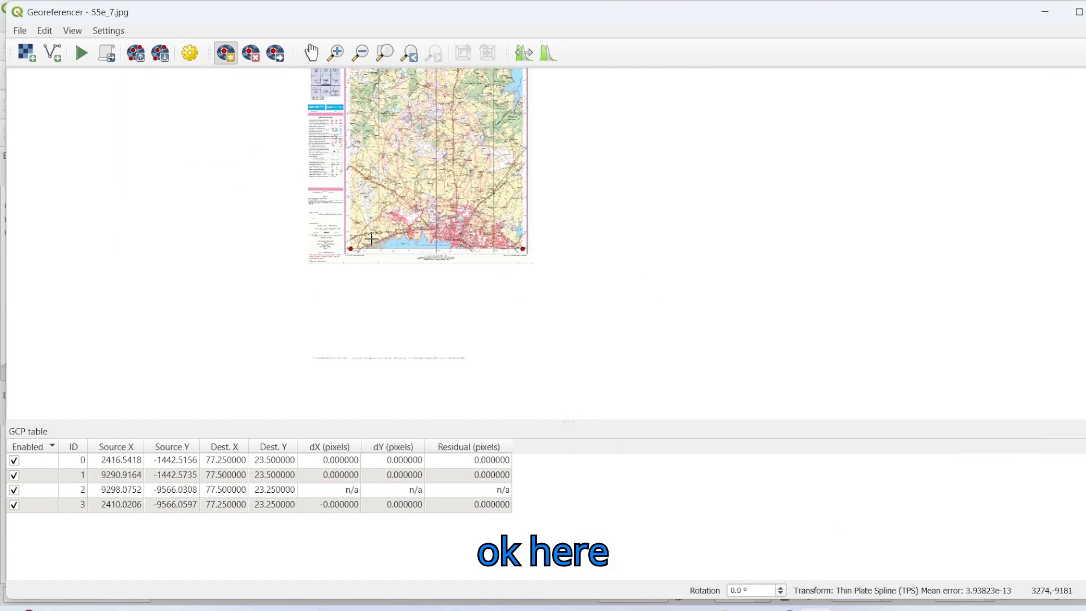
pyautogui.moveTo(385, 110); pyautogui.dragTo(378, 223)
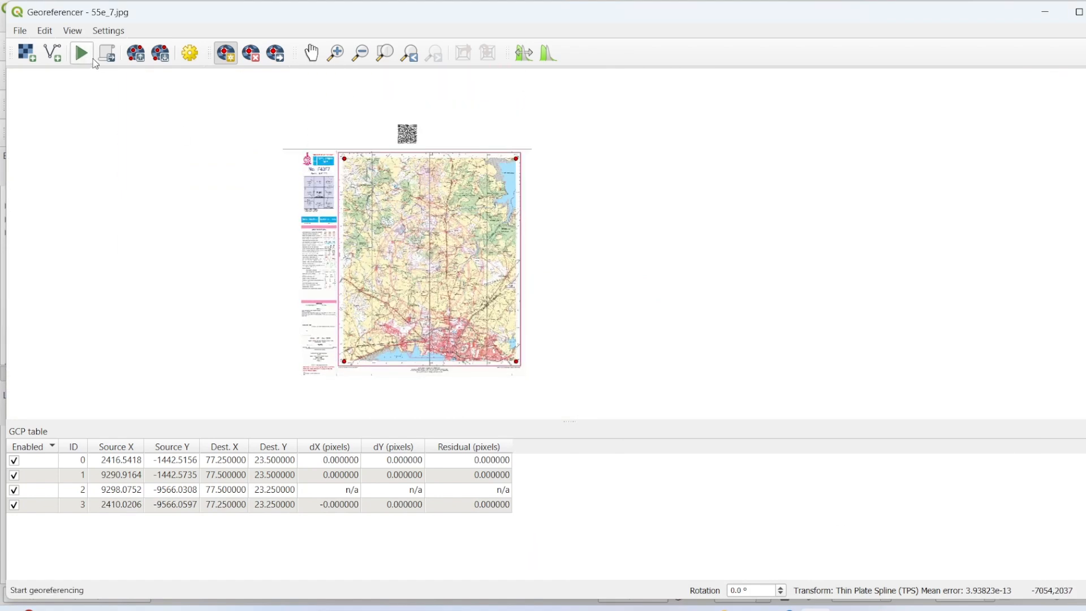
pyautogui.click(114, 31)
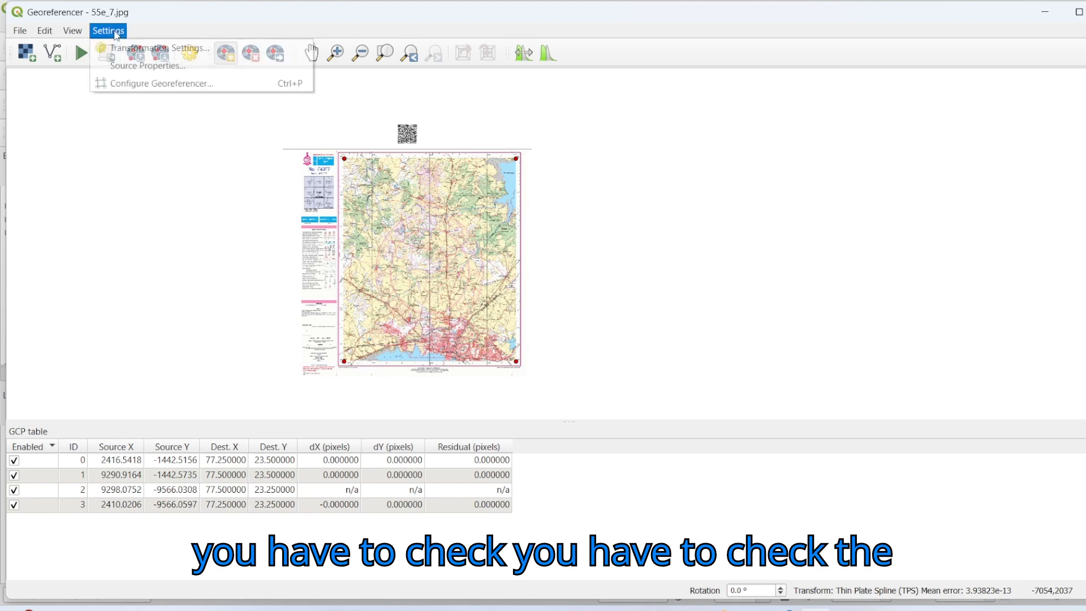
pyautogui.click(161, 49)
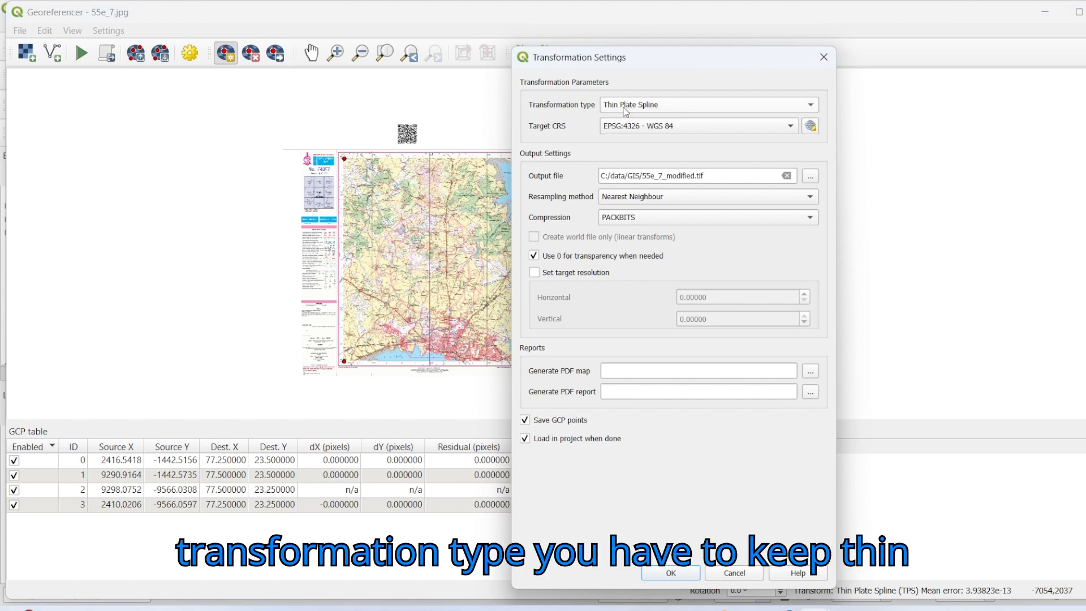
pyautogui.click(666, 108)
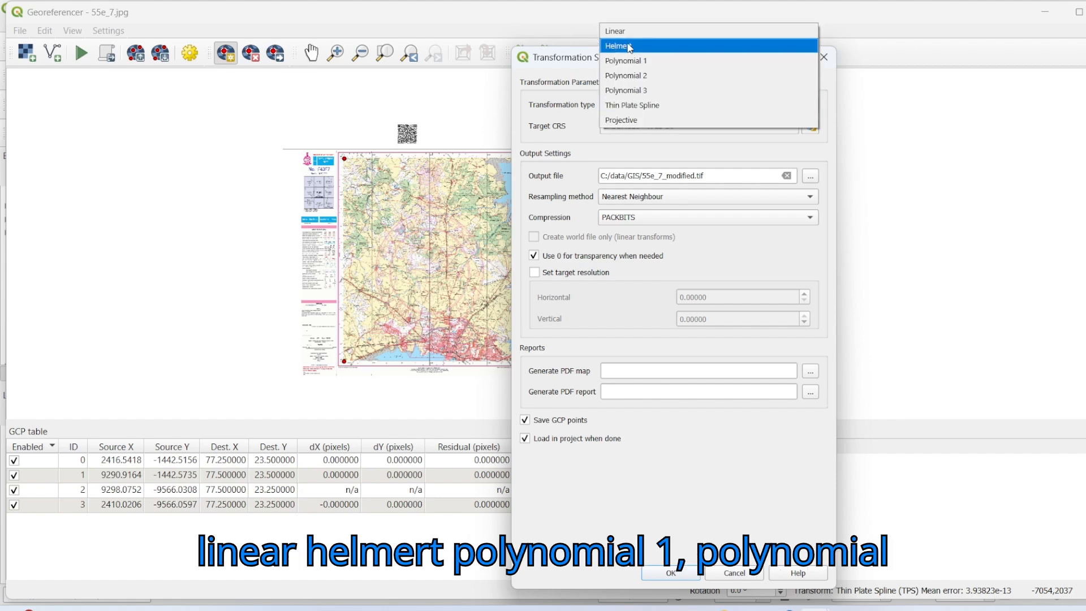
pyautogui.click(632, 107)
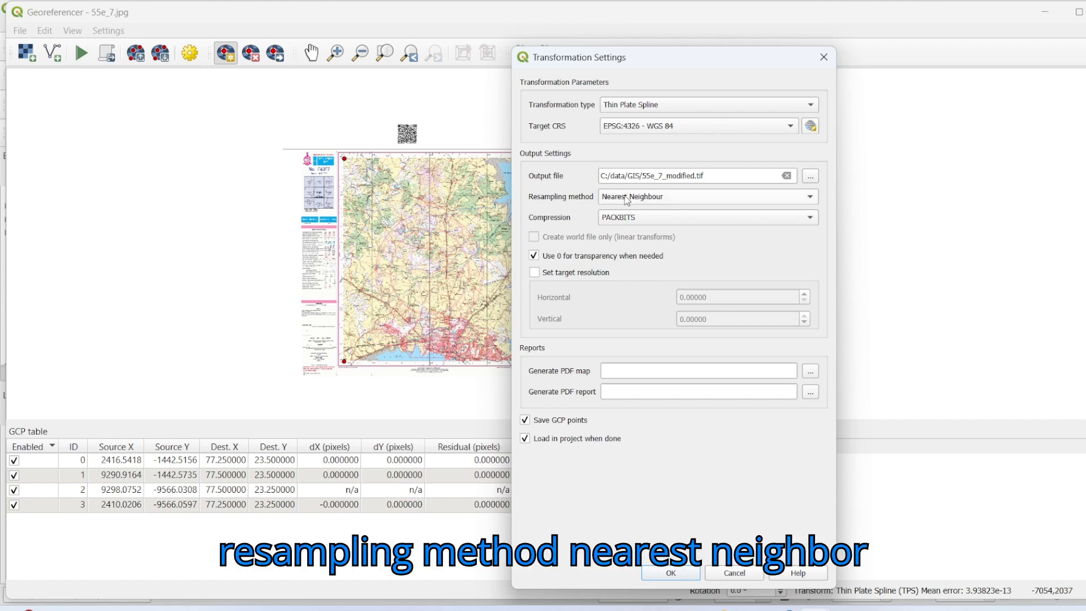
pyautogui.click(677, 219)
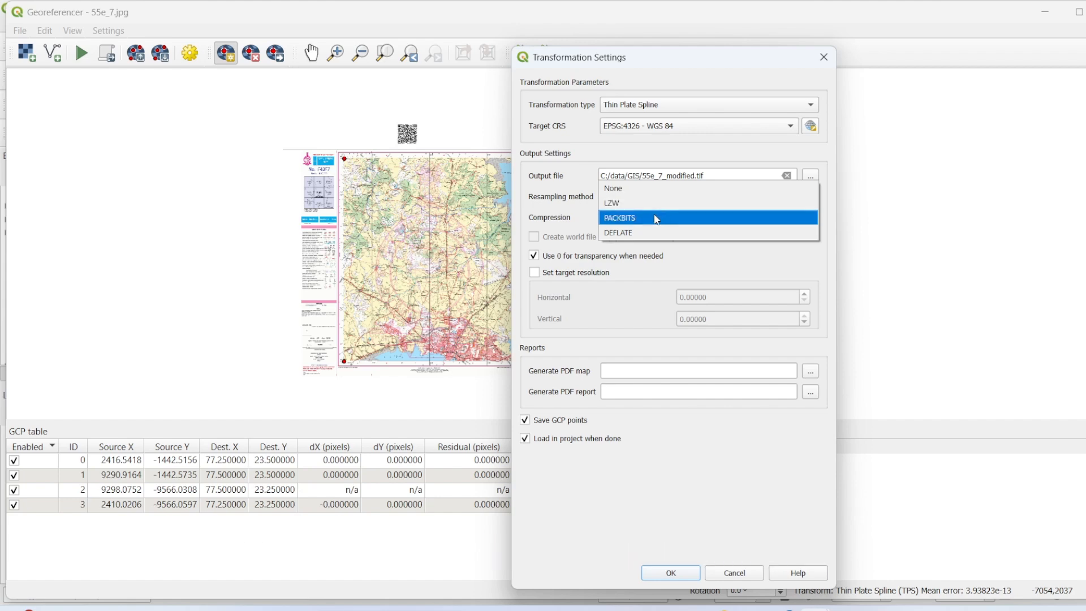
pyautogui.click(655, 219)
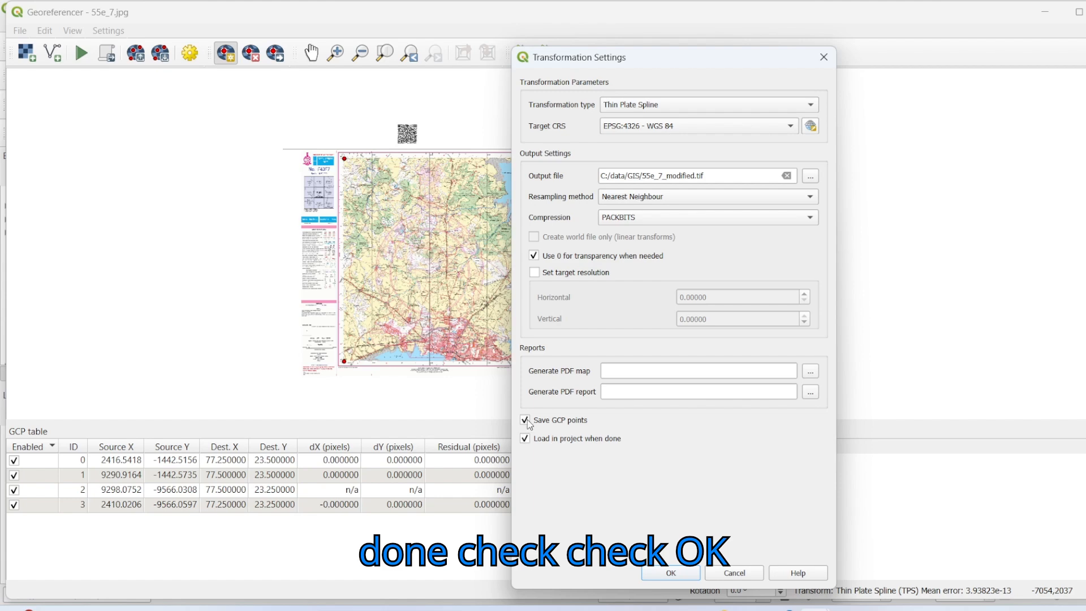
pyautogui.click(689, 572)
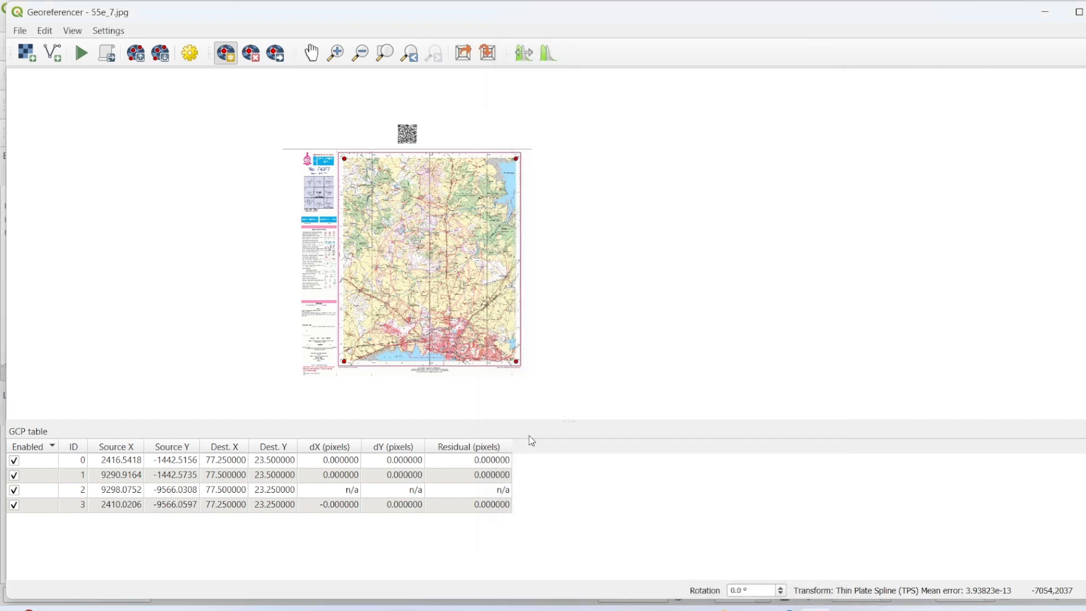
pyautogui.click(82, 56)
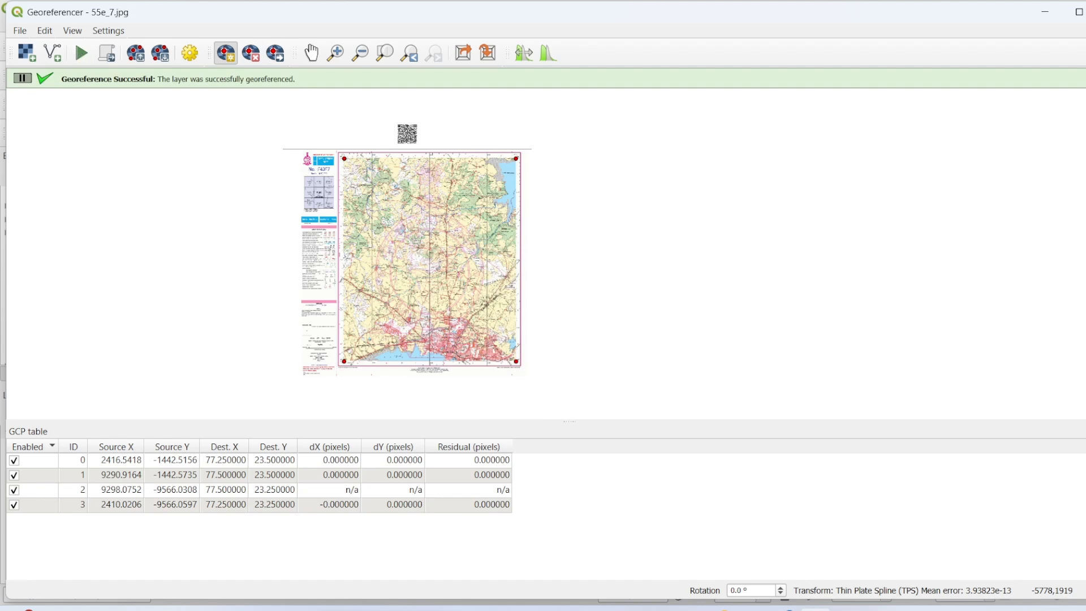
# Step: Minimize the Georeferencer window and examine the georeferenced 55e_7_modified layer as a whole on the main QGIS map canvas
pyautogui.click(1050, 12)
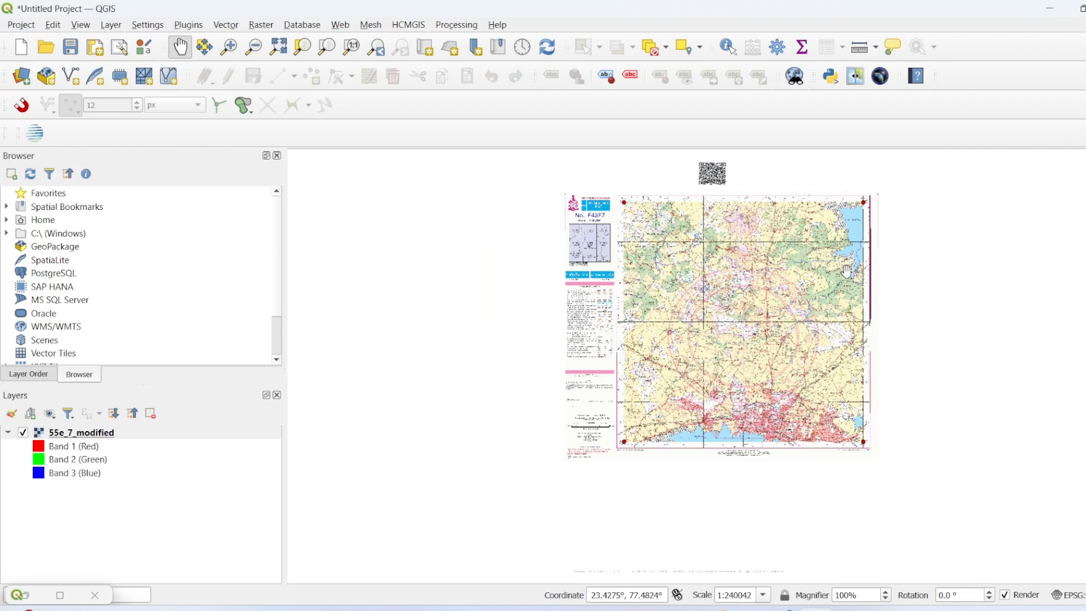
pyautogui.scroll(2, 710, 364)
pyautogui.scroll(-3, 711, 365)
pyautogui.scroll(-1, 712, 365)
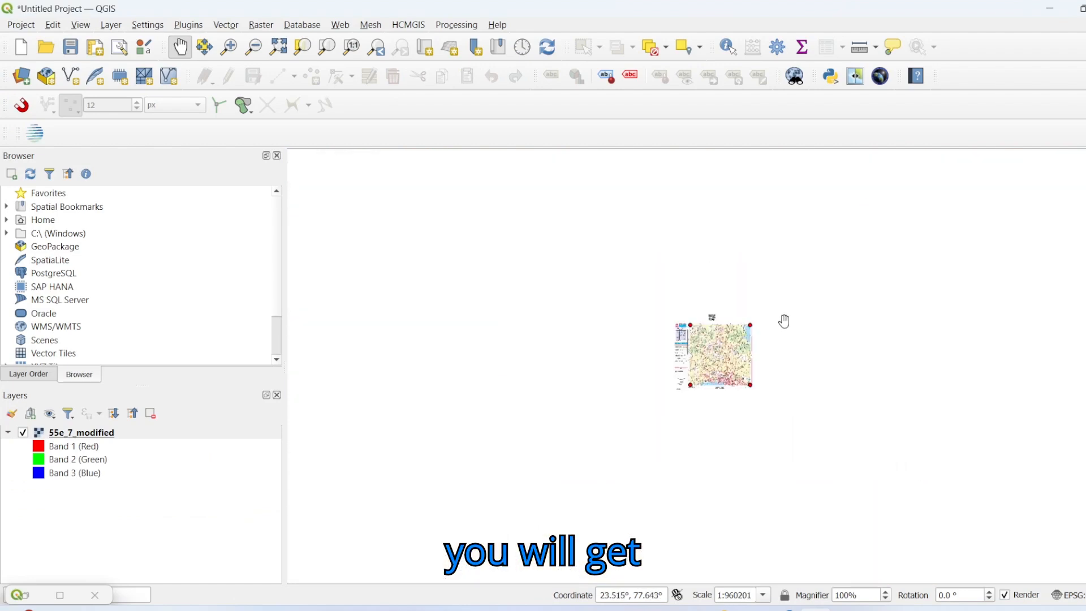
pyautogui.scroll(1, 713, 350)
pyautogui.scroll(1, 714, 350)
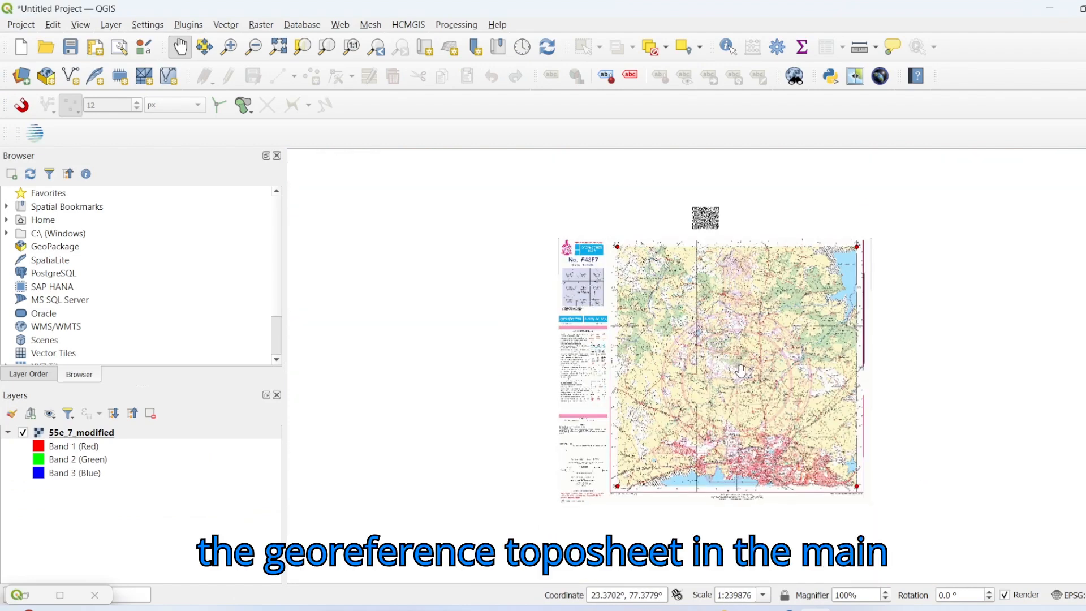
# Step: Examine the map coordinates at different places across the georeferenced 55e_7_modified toposheet, from its lower edge to its centre
pyautogui.moveTo(691, 364); pyautogui.dragTo(636, 365)
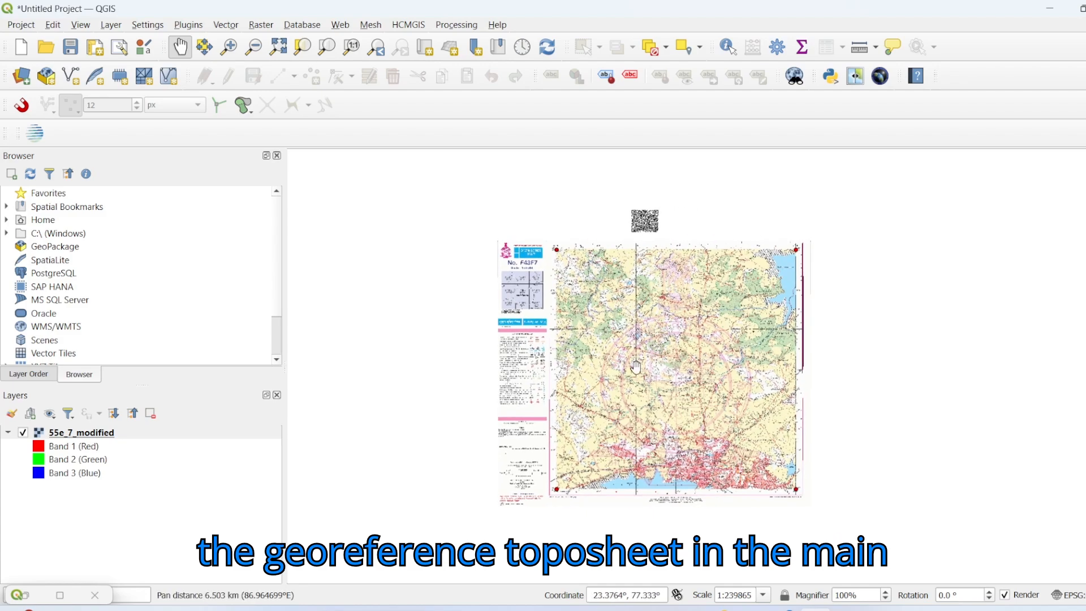
pyautogui.scroll(1, 635, 365)
pyautogui.moveTo(601, 438); pyautogui.dragTo(667, 290)
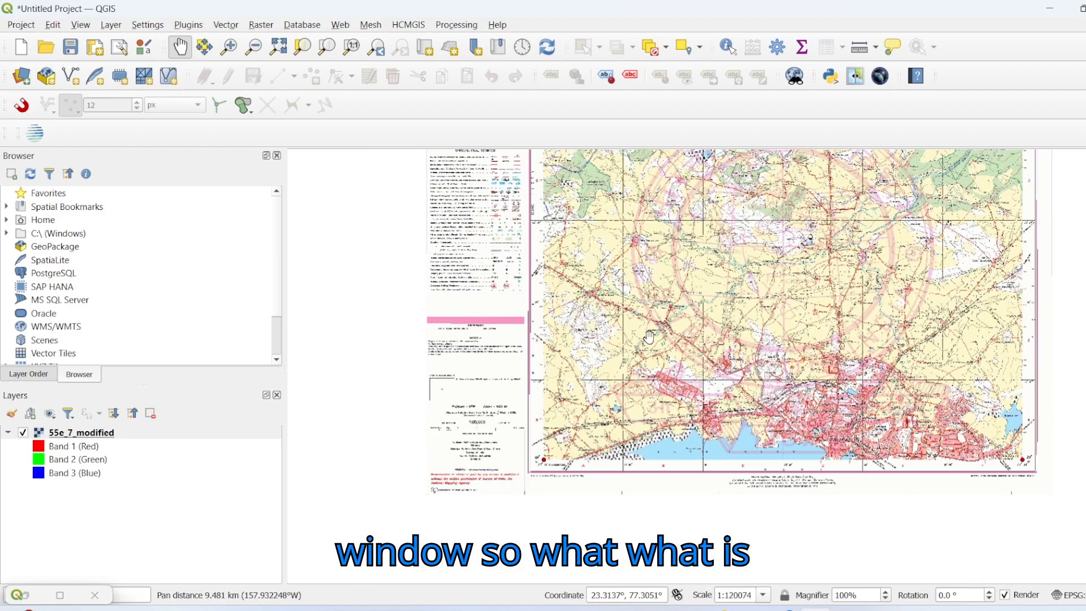
pyautogui.moveTo(572, 503); pyautogui.dragTo(633, 409)
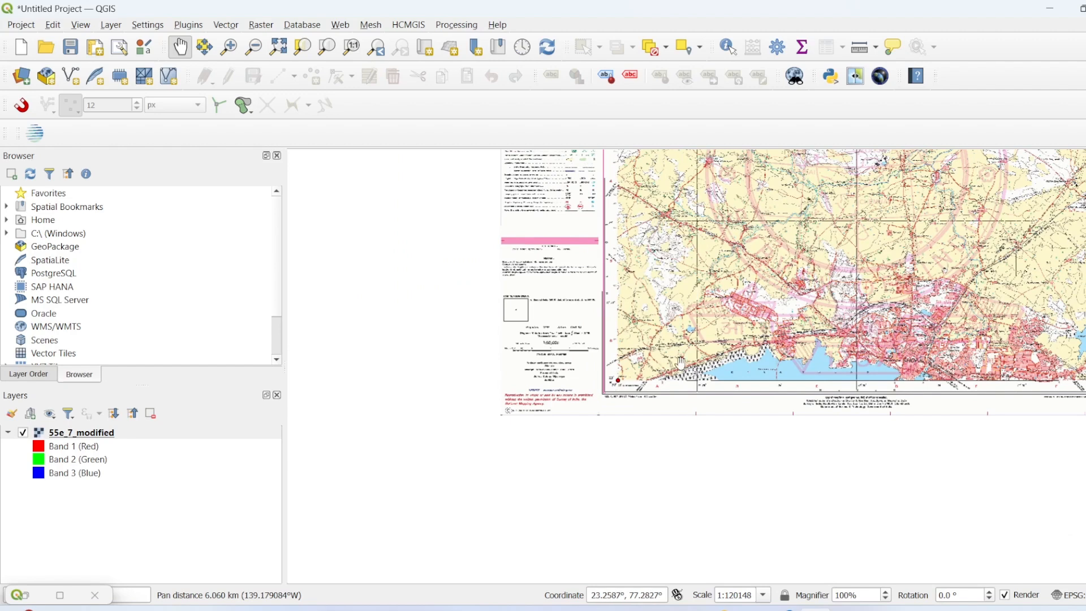
pyautogui.moveTo(791, 310); pyautogui.dragTo(622, 394)
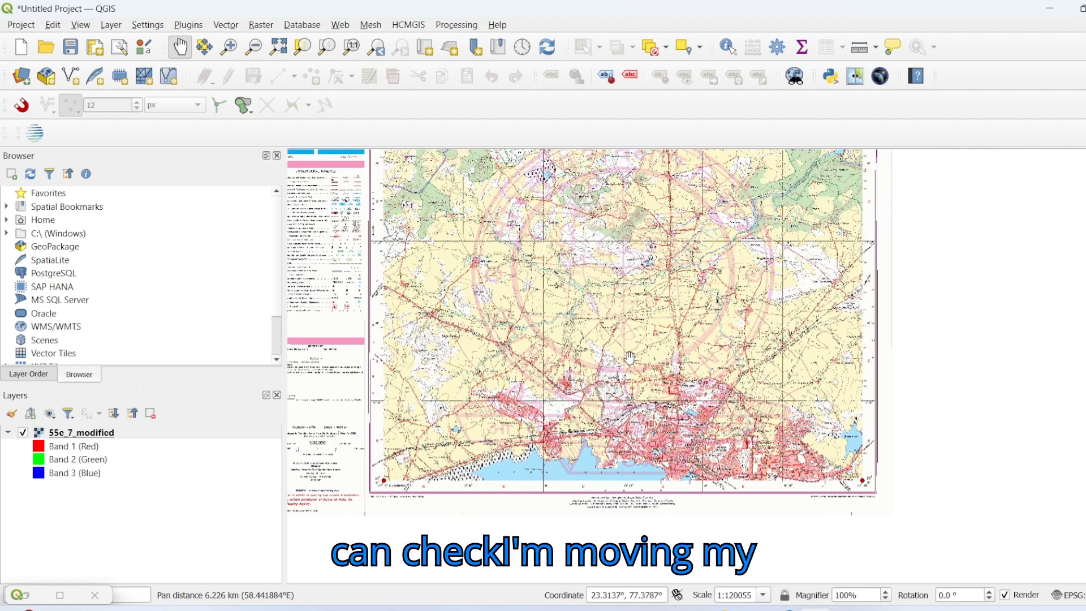
pyautogui.moveTo(560, 332); pyautogui.dragTo(606, 406)
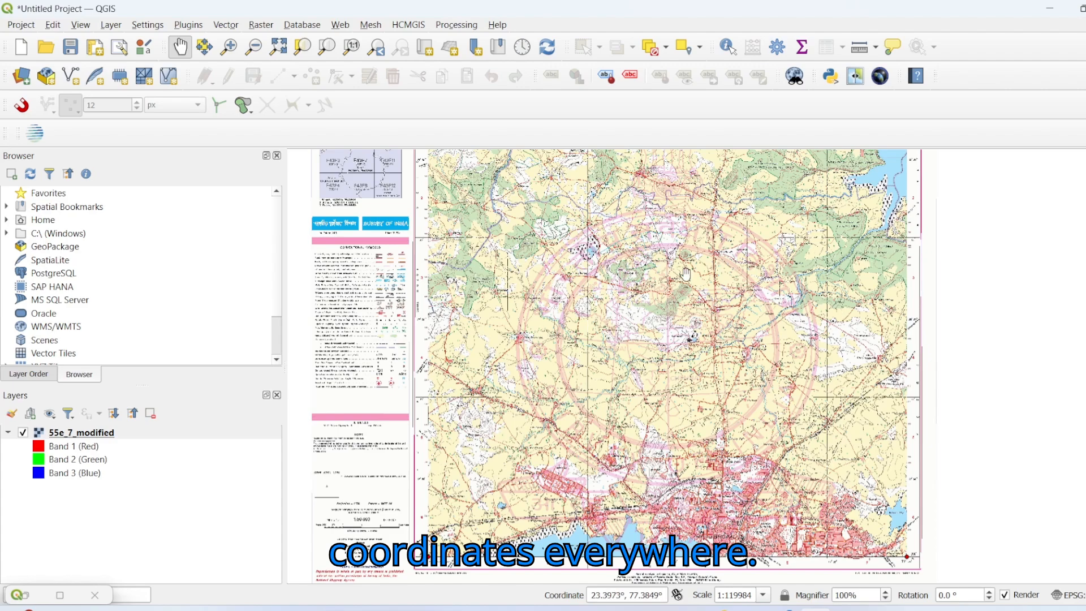
pyautogui.scroll(2, 835, 399)
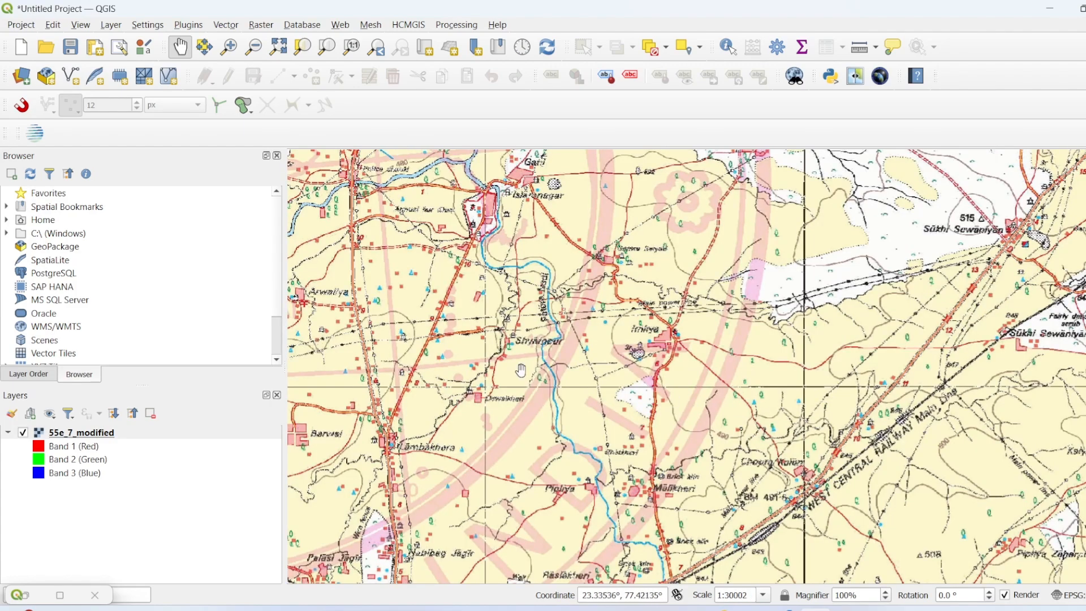
pyautogui.scroll(-3, 478, 375)
pyautogui.moveTo(475, 373); pyautogui.dragTo(584, 387)
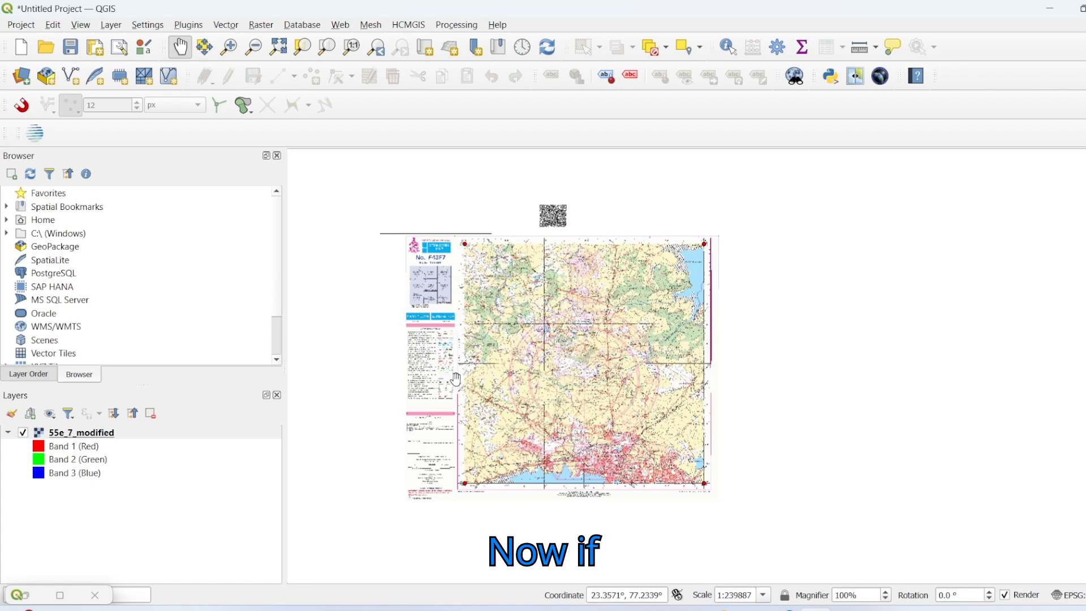
pyautogui.moveTo(542, 425); pyautogui.dragTo(593, 290)
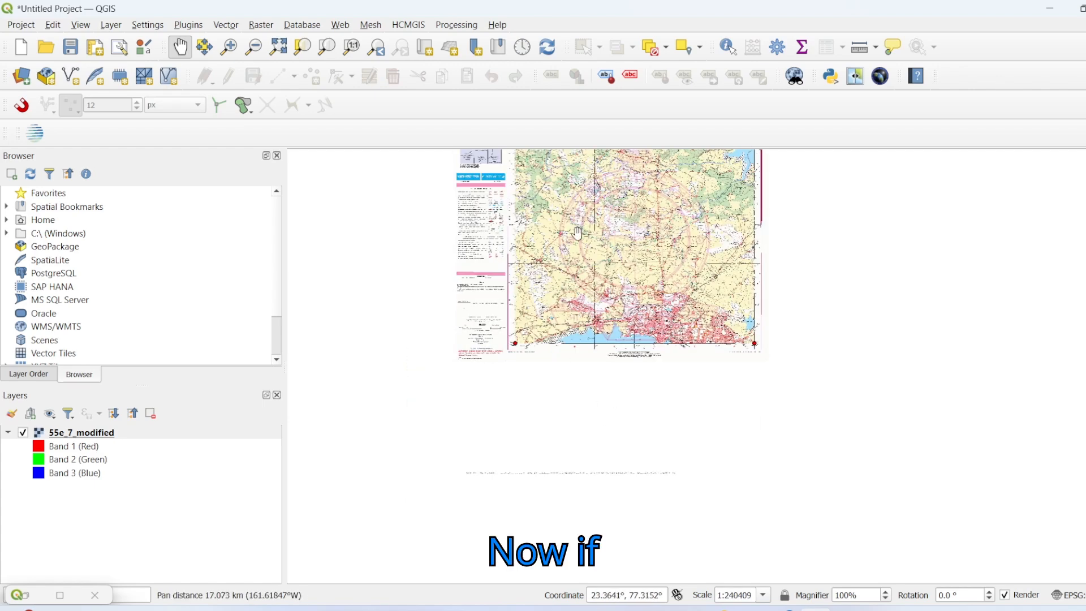
pyautogui.moveTo(576, 233); pyautogui.dragTo(525, 323)
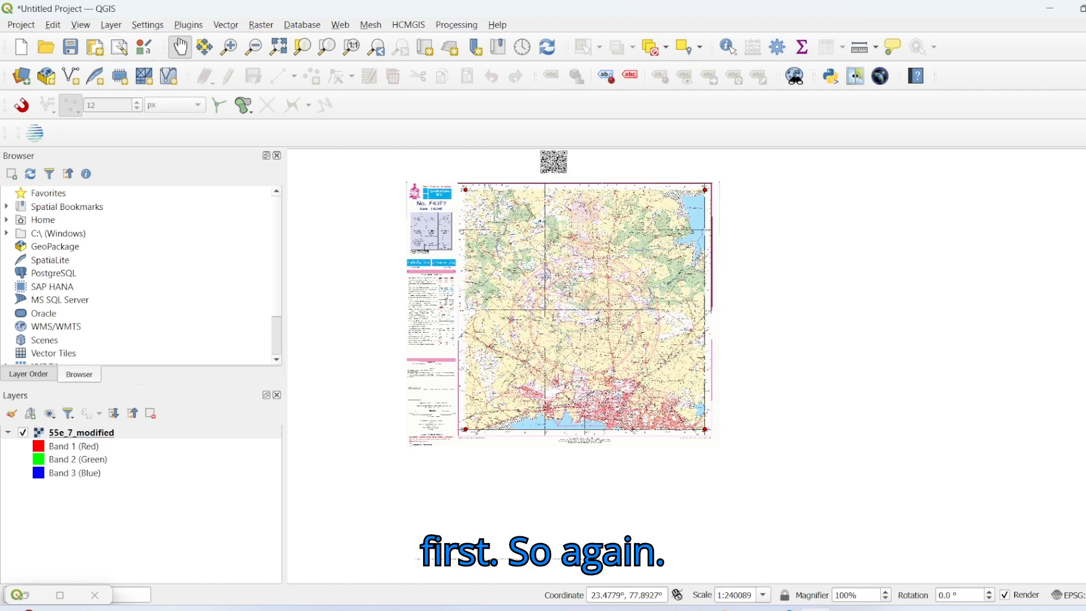
# Step: Return to the Georeferencer and open the raster 55e_8 from the data/GIS folder
pyautogui.click(47, 603)
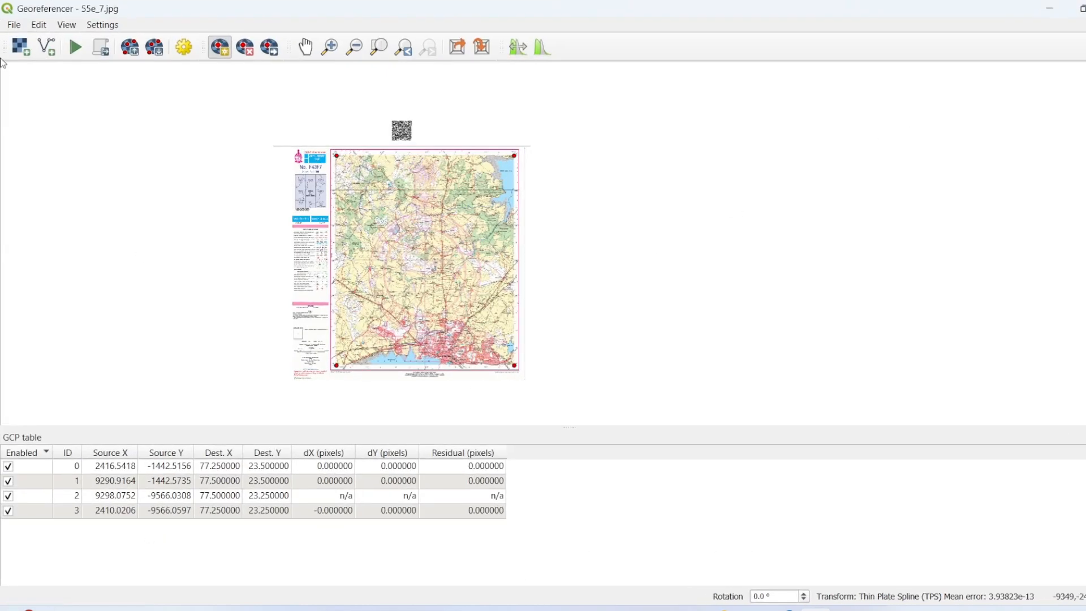
pyautogui.click(14, 25)
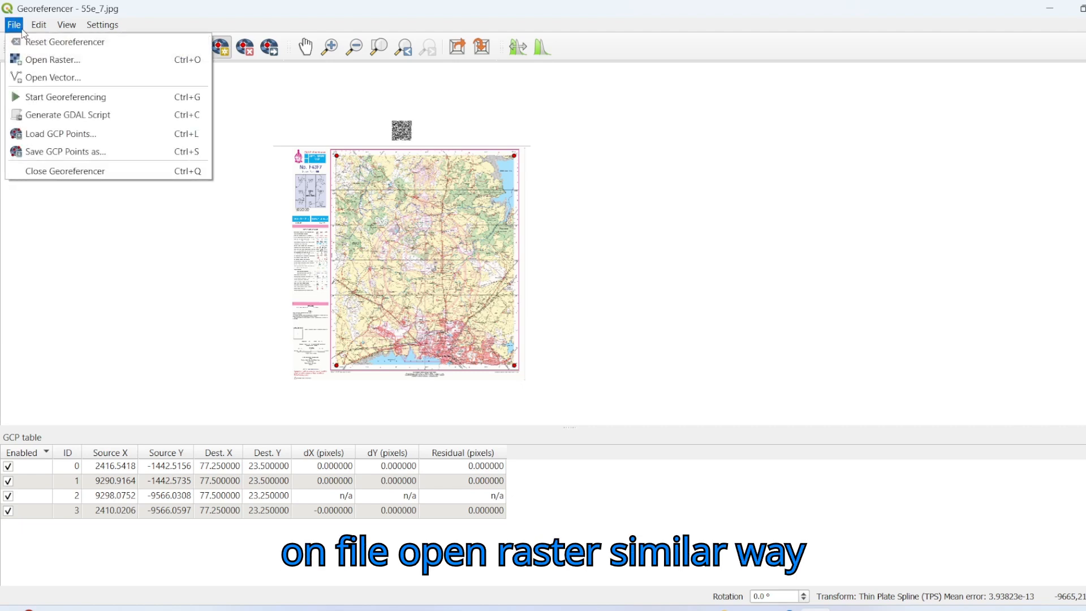
pyautogui.click(46, 58)
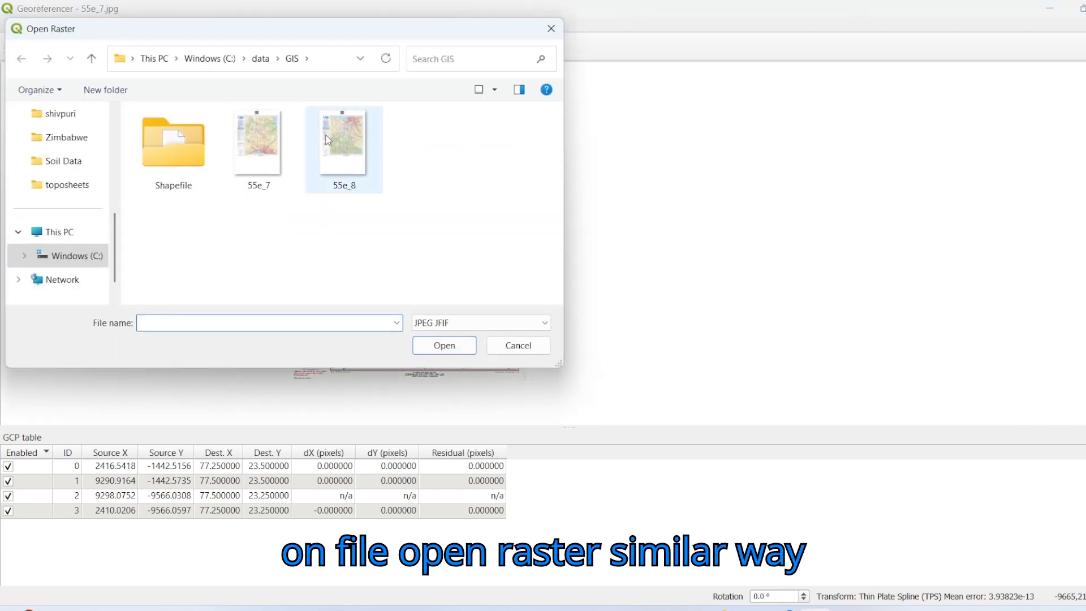
pyautogui.click(354, 148)
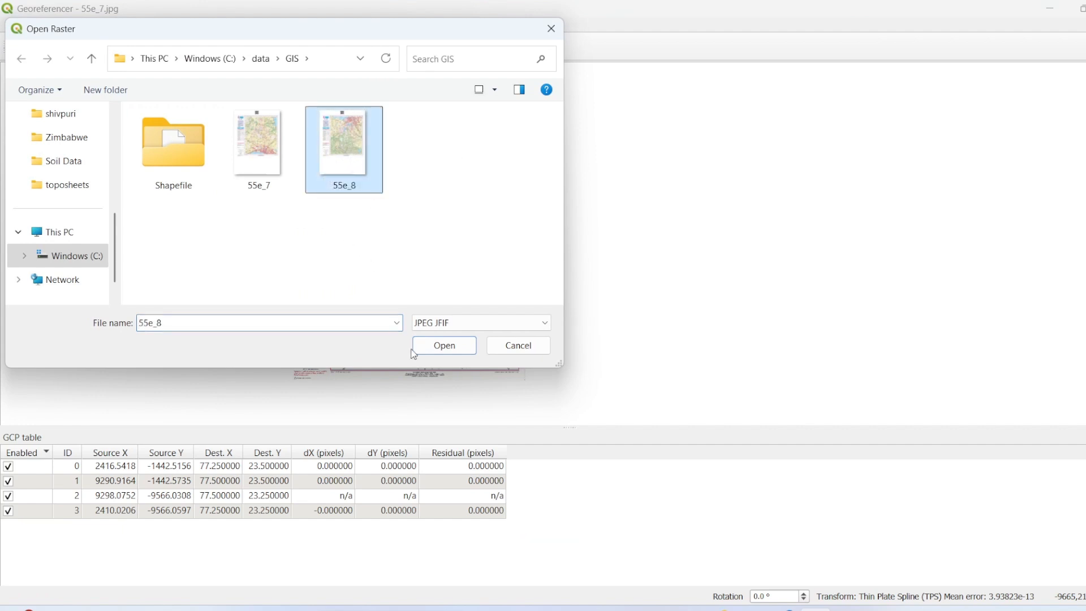
pyautogui.click(442, 348)
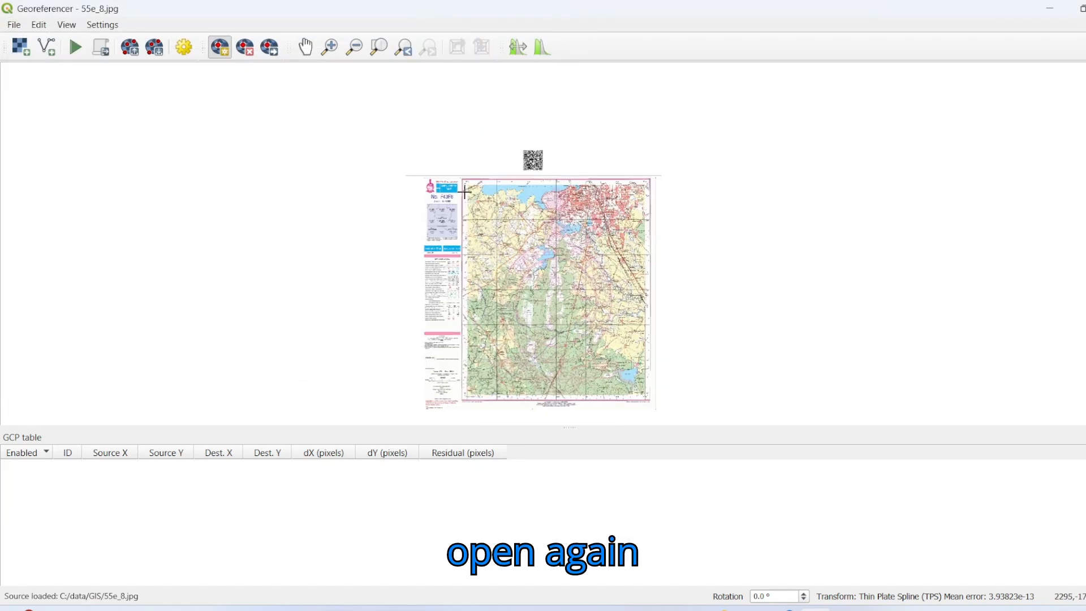
# Step: Place the first control point on the grid-line intersection at the 55e_8 toposheet's upper-left map corner, labelled 77°15′ and 23°15′
pyautogui.scroll(2, 533, 151)
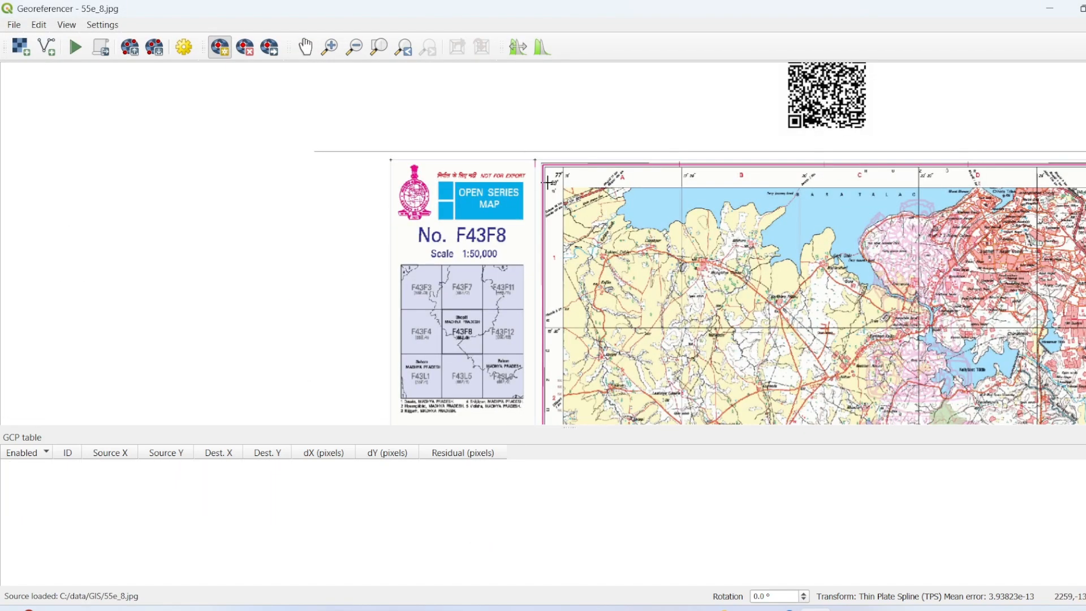
pyautogui.scroll(2, 573, 190)
pyautogui.moveTo(517, 175); pyautogui.dragTo(371, 285)
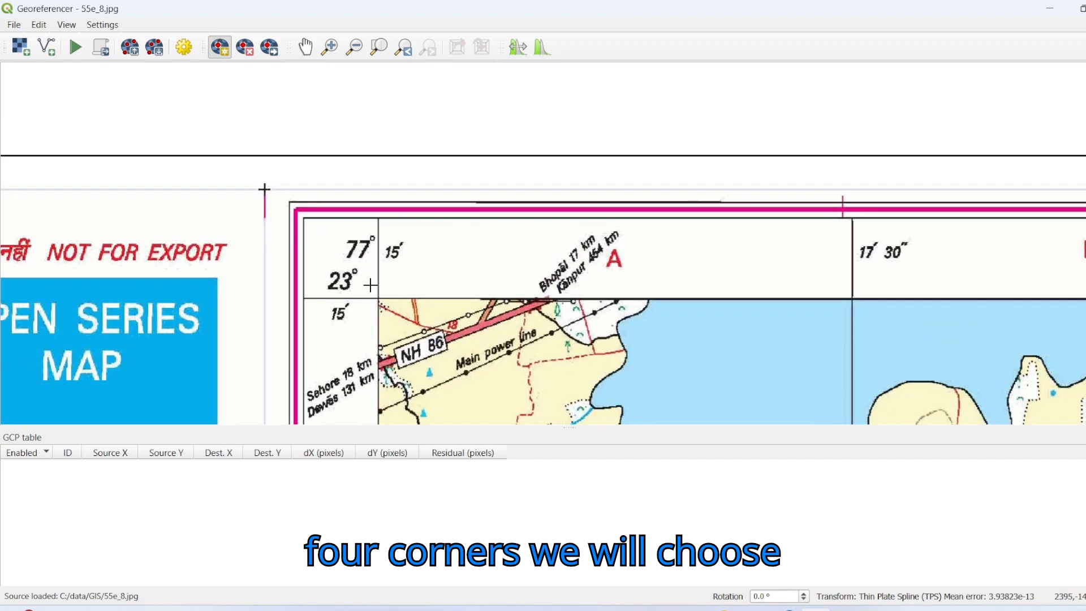
pyautogui.scroll(1, 380, 298)
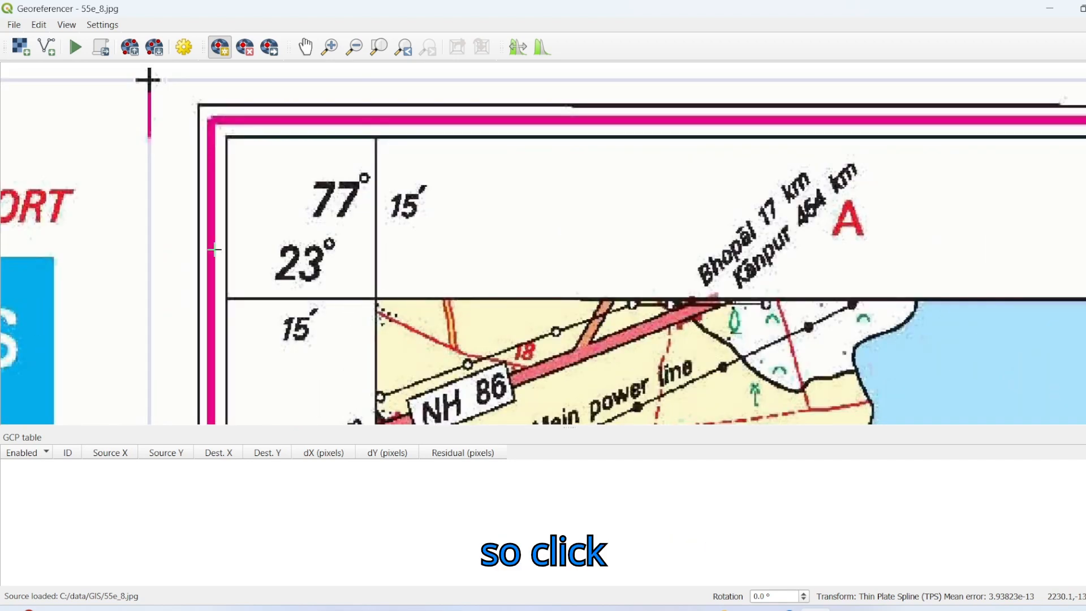
pyautogui.scroll(1, 374, 321)
pyautogui.scroll(1, 374, 322)
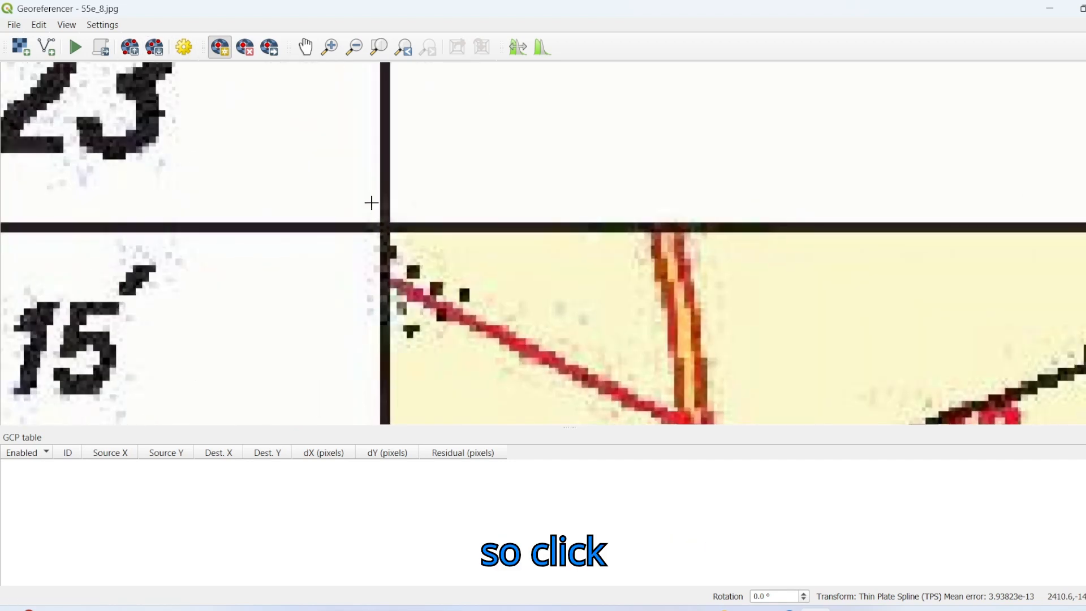
pyautogui.scroll(1, 384, 229)
pyautogui.scroll(1, 385, 232)
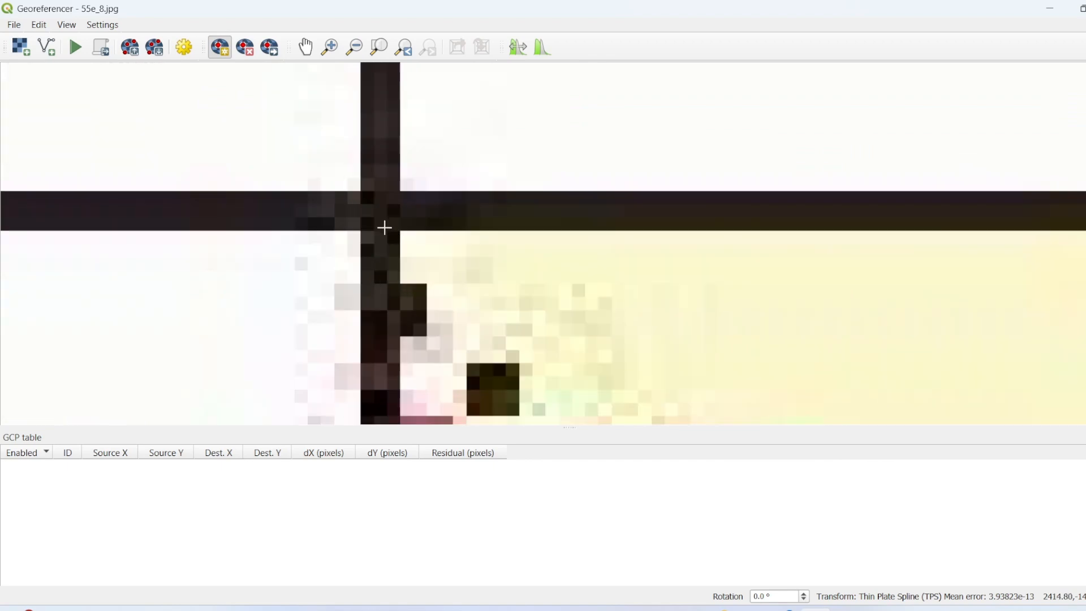
pyautogui.click(381, 214)
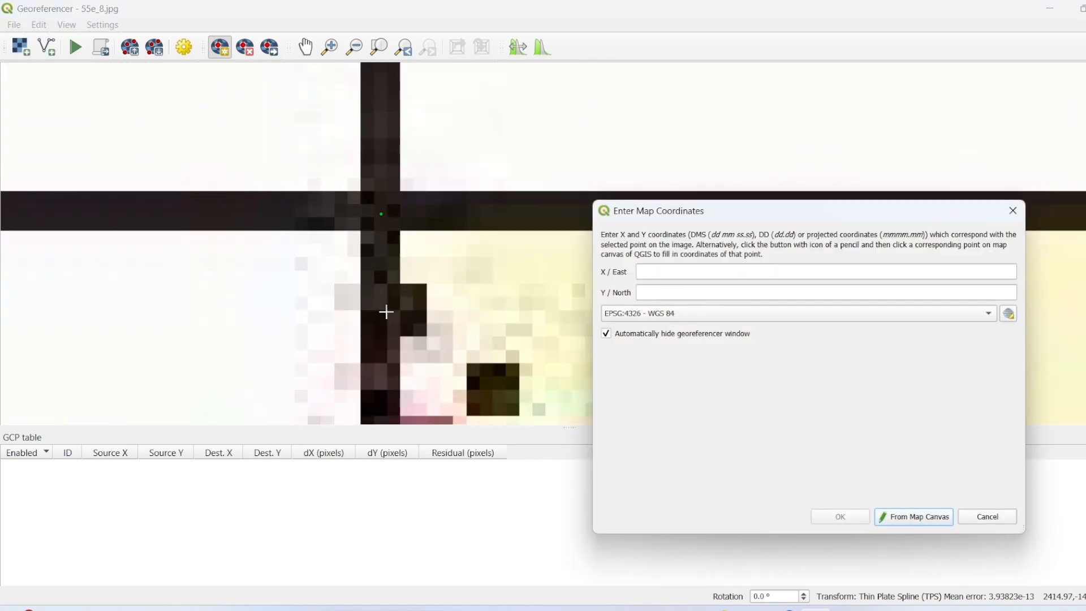
# Step: Assign the upper-left control point the map coordinates X/East 77 15 and Y/North 23 15 in EPSG:4326 - WGS 84
pyautogui.scroll(-4, 261, 342)
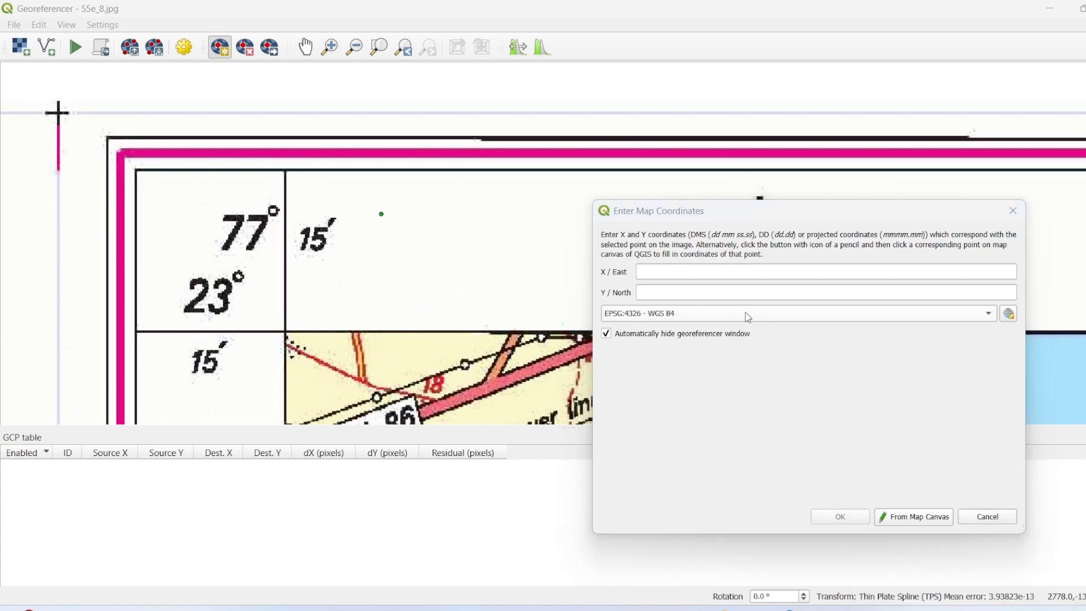
pyautogui.click(703, 272)
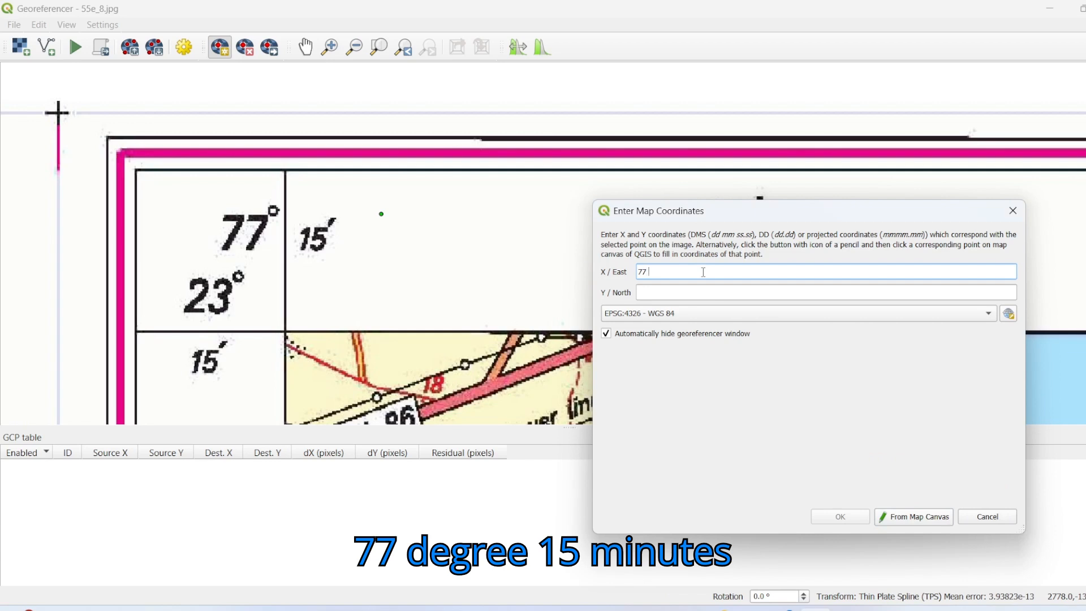
pyautogui.click(657, 299)
pyautogui.write('23 15')
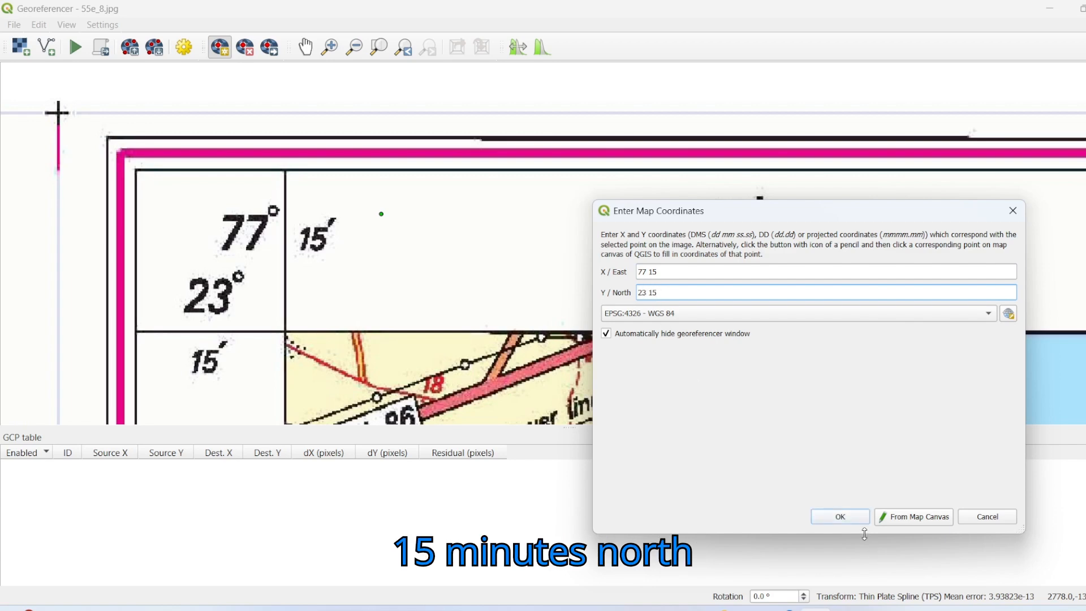
pyautogui.click(841, 516)
# Step: Place the second control point on the grid-line intersection at the toposheet's upper-right map corner, labelled 77°30′ and 23°15′
pyautogui.scroll(-5, 841, 308)
pyautogui.scroll(5, 840, 308)
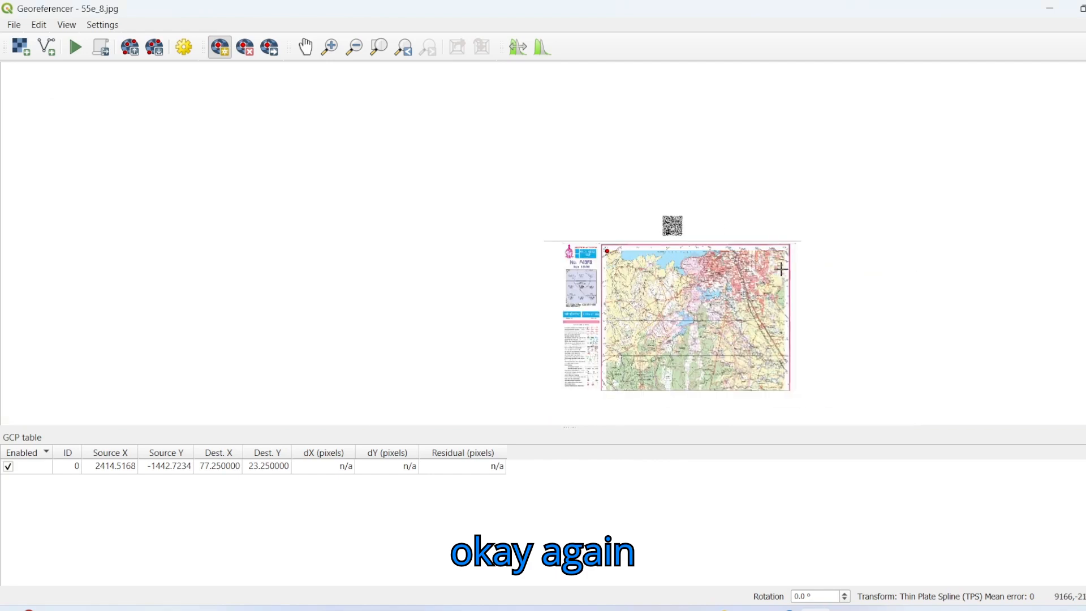
pyautogui.scroll(-3, 774, 258)
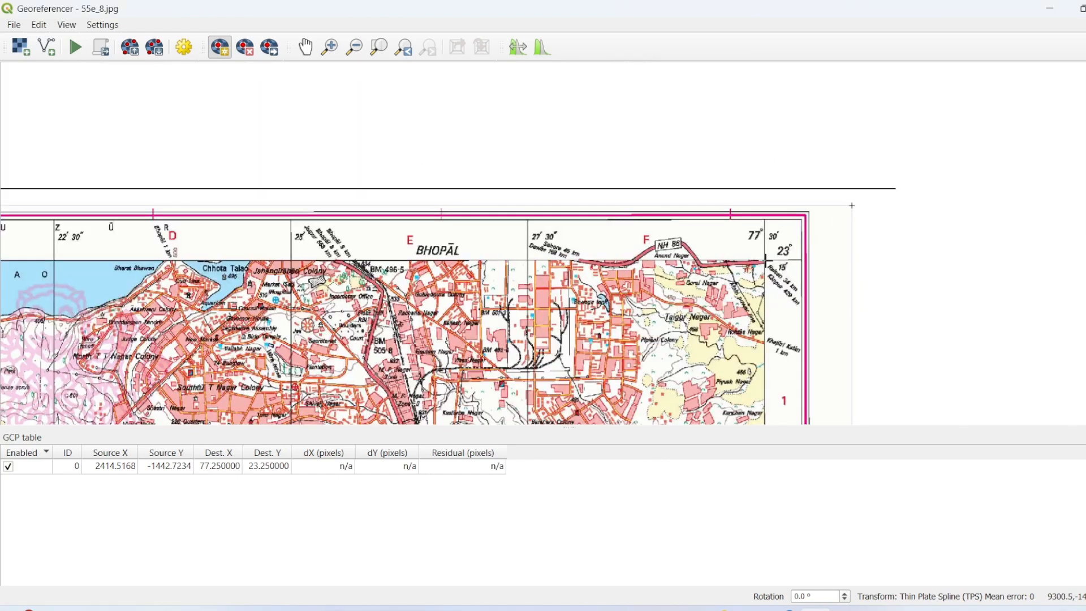
pyautogui.scroll(5, 767, 260)
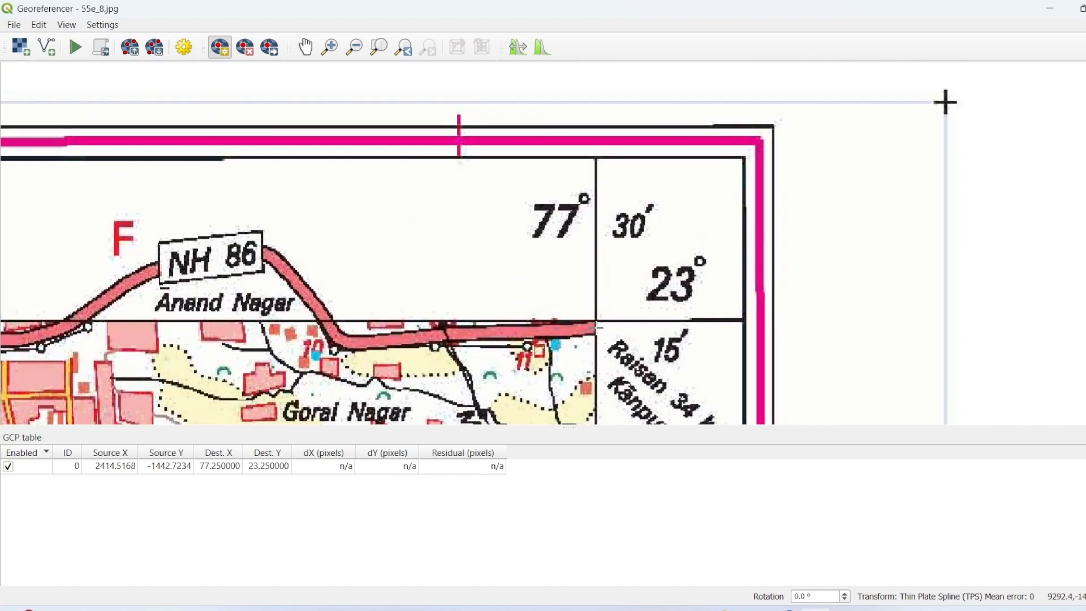
pyautogui.scroll(-3, 600, 328)
pyautogui.moveTo(455, 364); pyautogui.dragTo(641, 151)
pyautogui.scroll(-2, 460, 283)
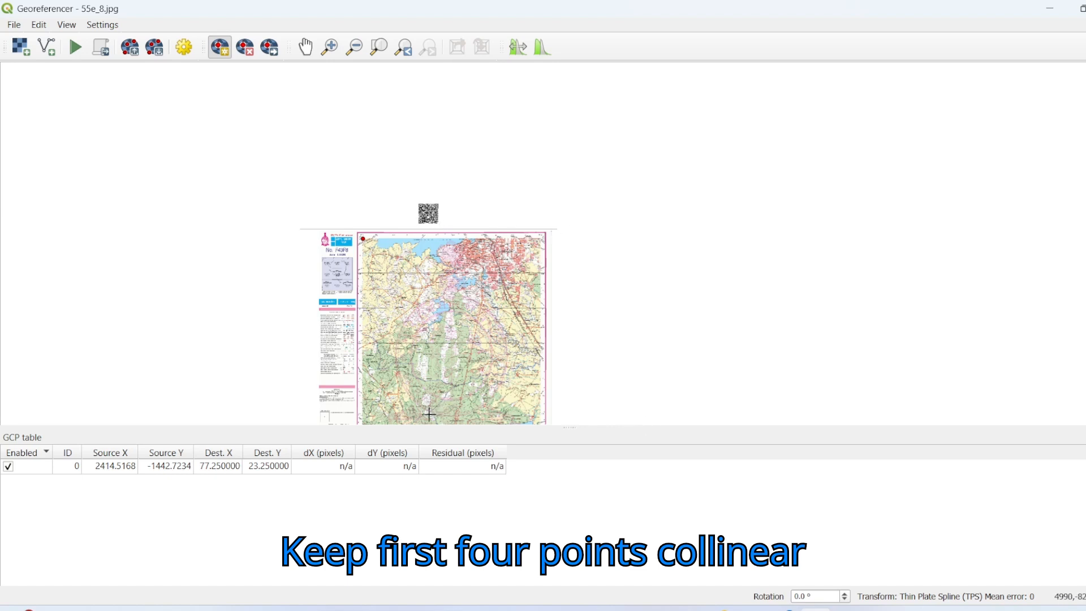
pyautogui.moveTo(505, 329); pyautogui.dragTo(560, 244)
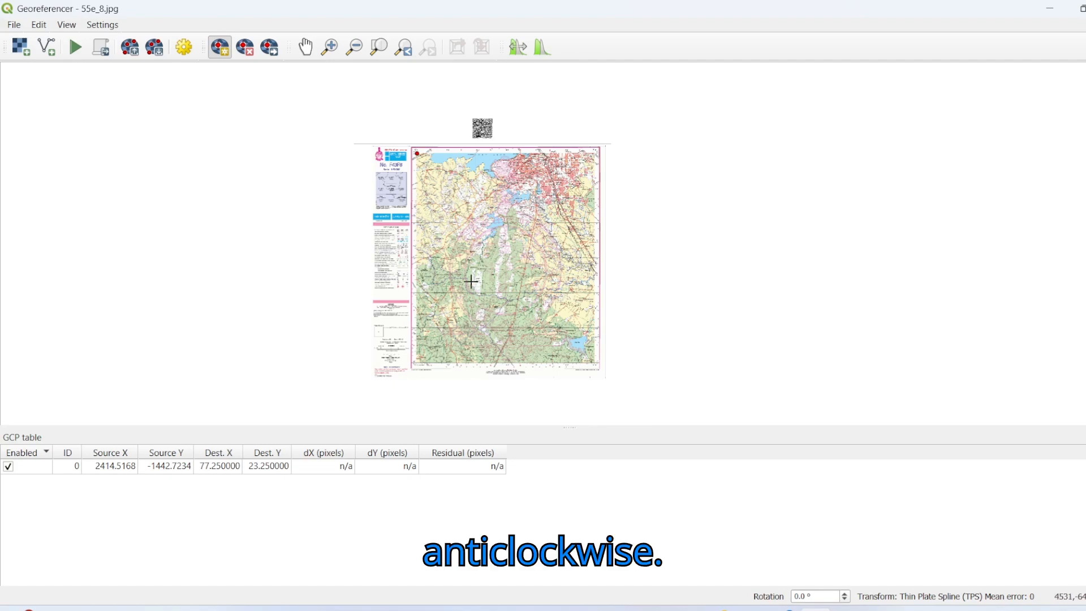
pyautogui.scroll(2, 585, 122)
pyautogui.scroll(2, 611, 238)
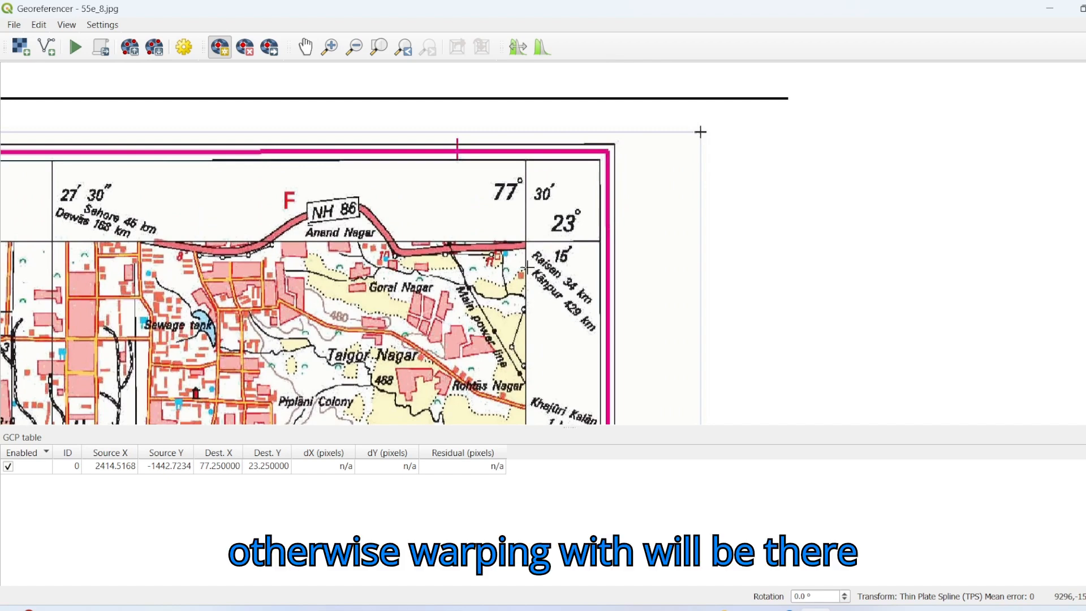
pyautogui.scroll(1, 519, 252)
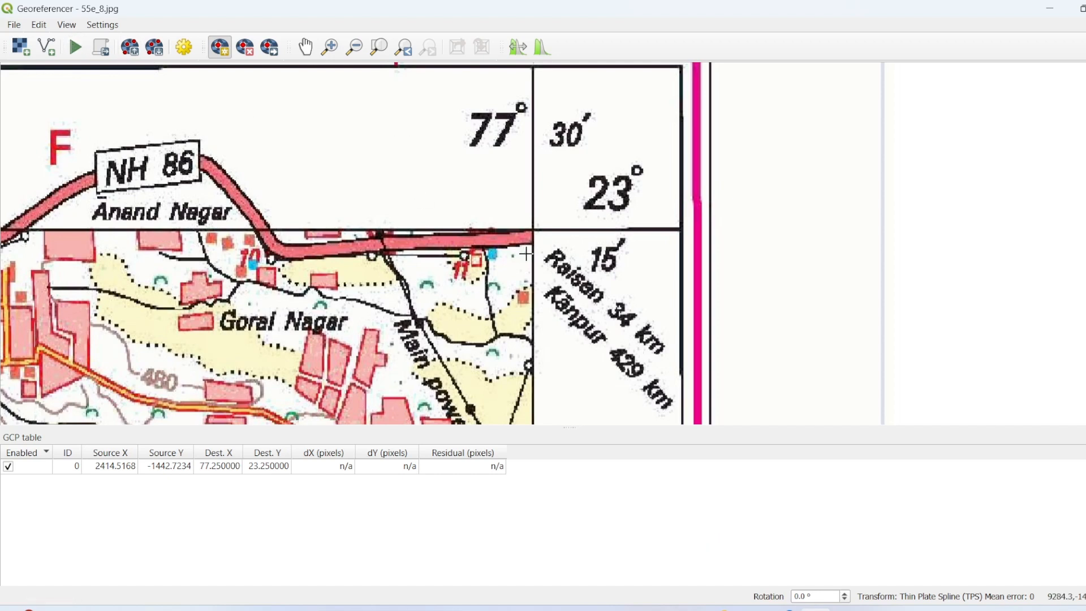
pyautogui.scroll(2, 519, 252)
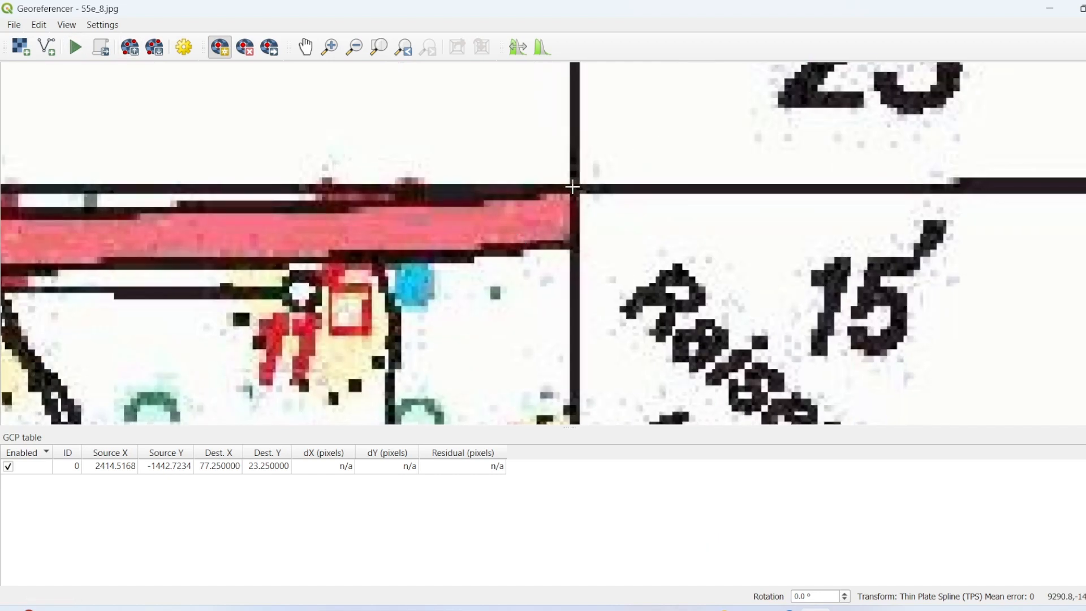
pyautogui.click(575, 187)
pyautogui.scroll(-3, 229, 385)
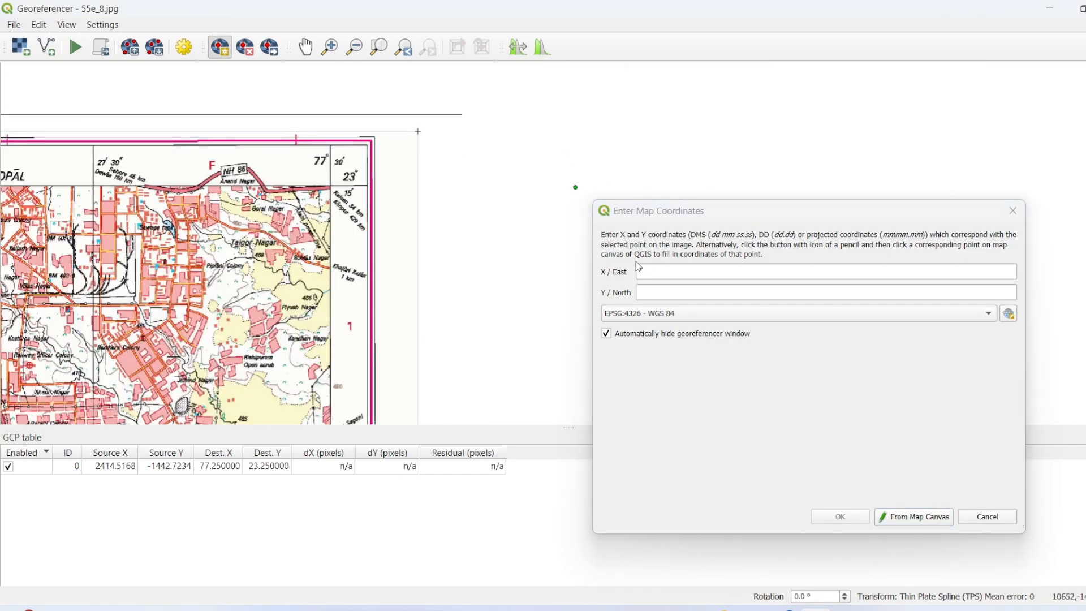
# Step: Assign the upper-right control point the map coordinates X/East 77 30 and Y/North 23 15 in EPSG:4326 - WGS 84
pyautogui.click(657, 272)
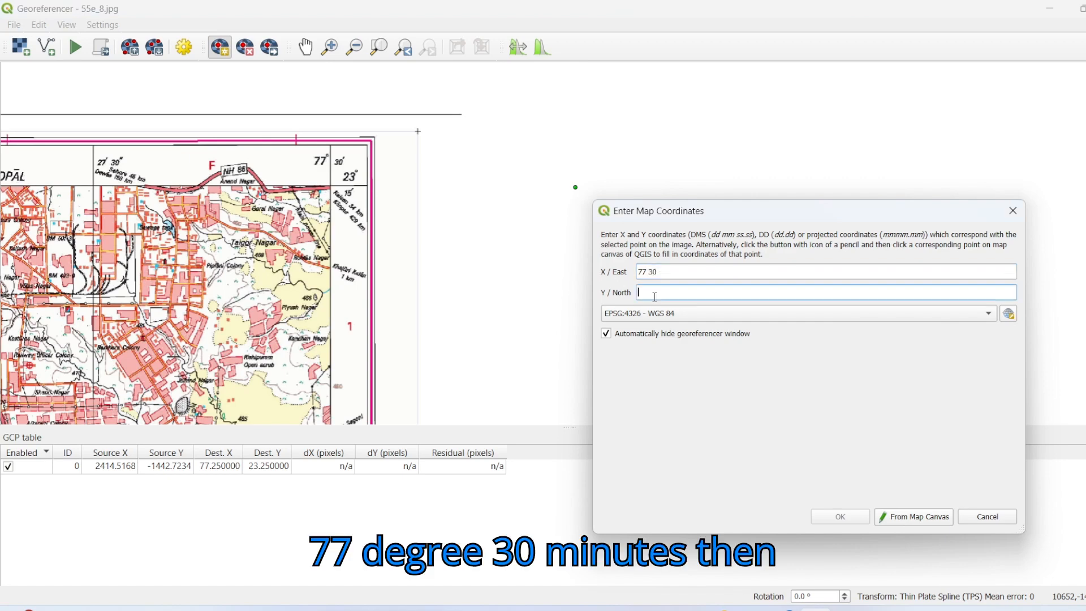
pyautogui.click(655, 295)
pyautogui.write('23 15')
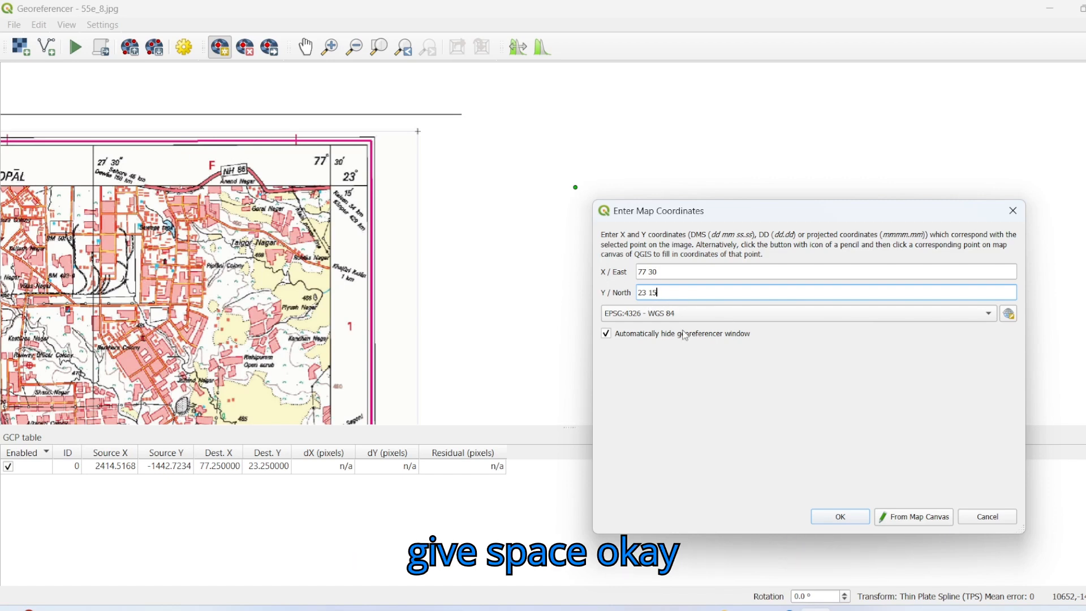
pyautogui.click(855, 521)
# Step: Place the third control point on the grid-line intersection at the toposheet's lower-right map corner, labelled 77°30′ and 23°0′
pyautogui.scroll(-4, 394, 344)
pyautogui.moveTo(412, 410); pyautogui.dragTo(521, 225)
pyautogui.scroll(1, 497, 268)
pyautogui.scroll(5, 497, 269)
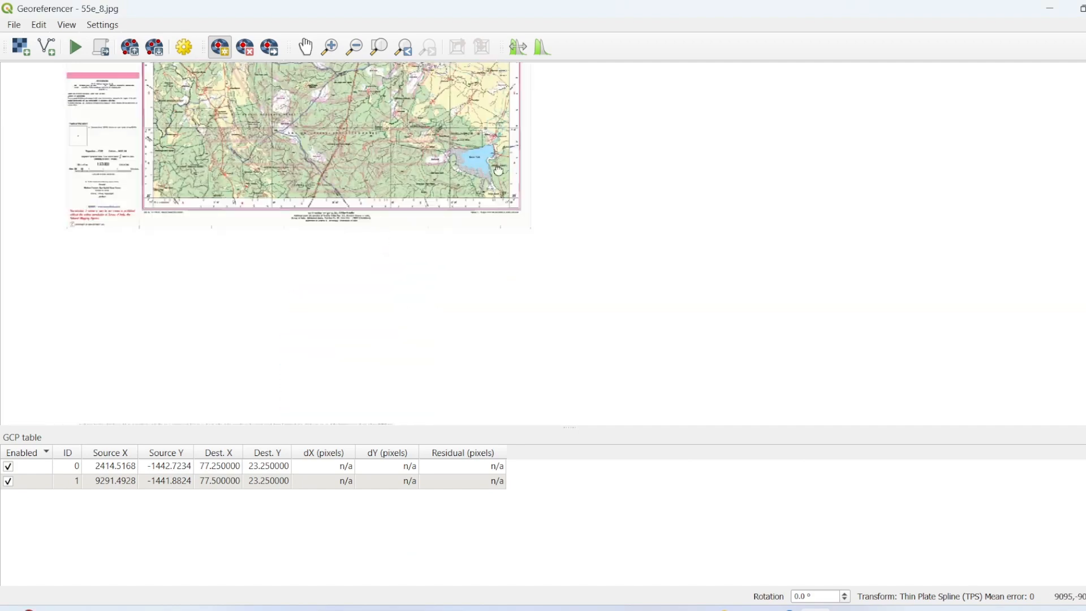
pyautogui.scroll(3, 607, 194)
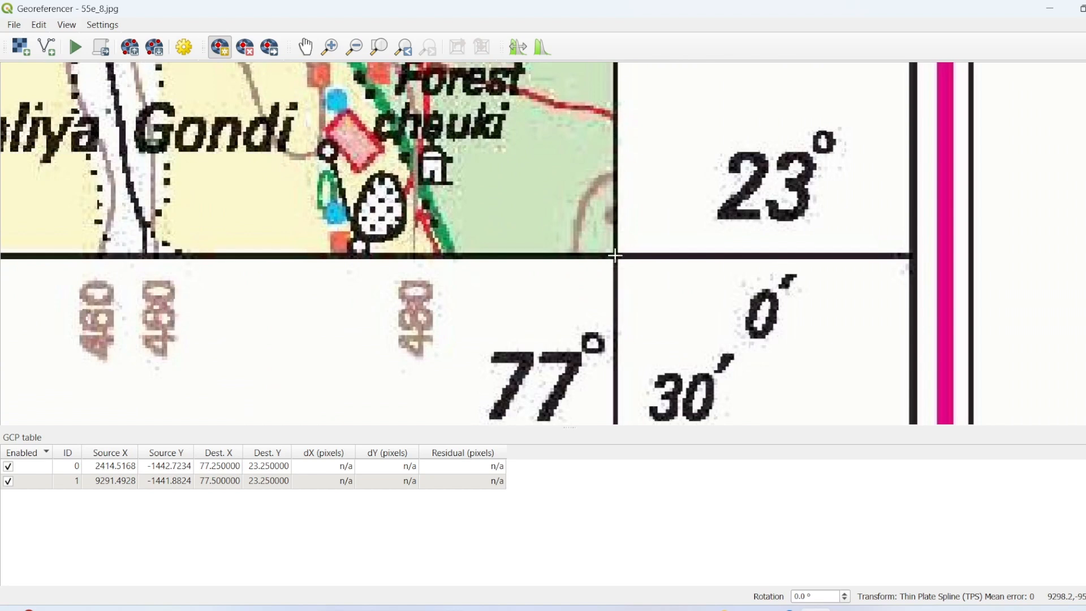
pyautogui.click(615, 255)
# Step: Assign the lower-right control point the map coordinates X/East 77 30 and Y/North 23 in EPSG:4326 - WGS 84
pyautogui.scroll(-2, 376, 256)
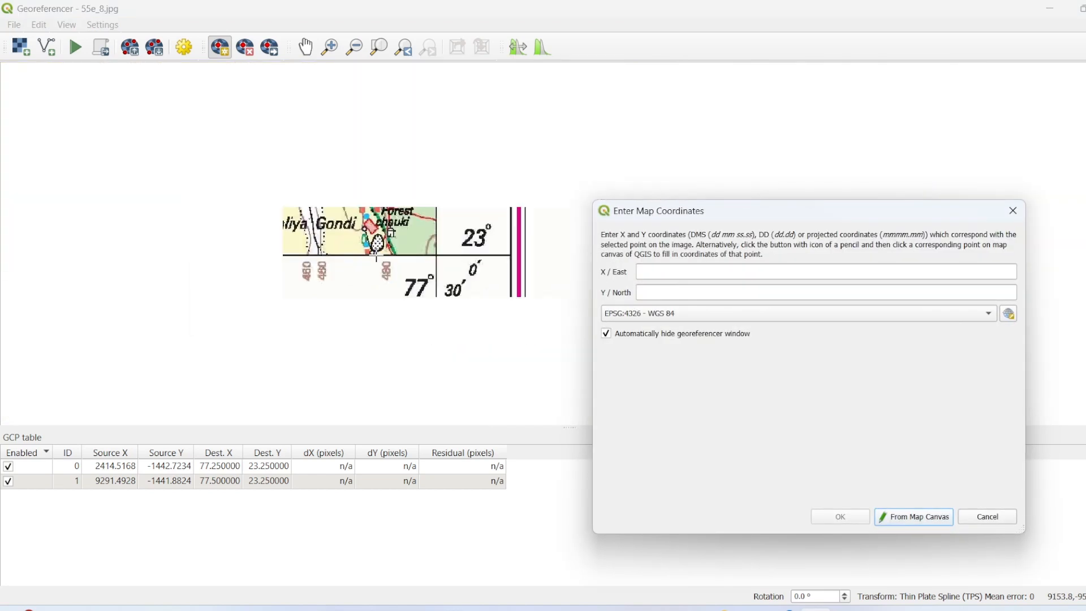
pyautogui.click(654, 272)
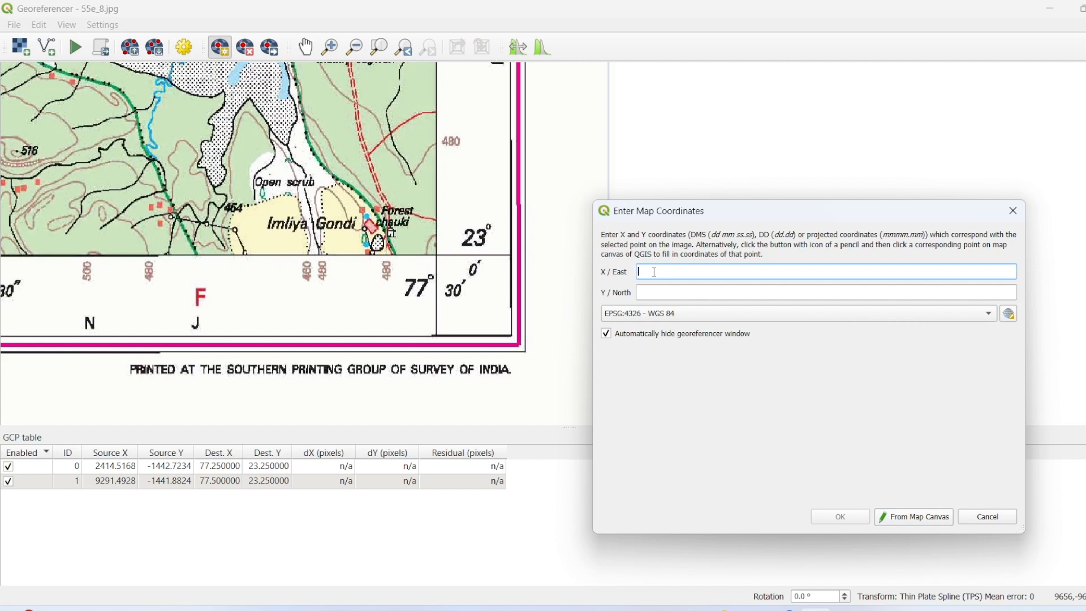
pyautogui.write('77')
pyautogui.click(667, 290)
pyautogui.write('23')
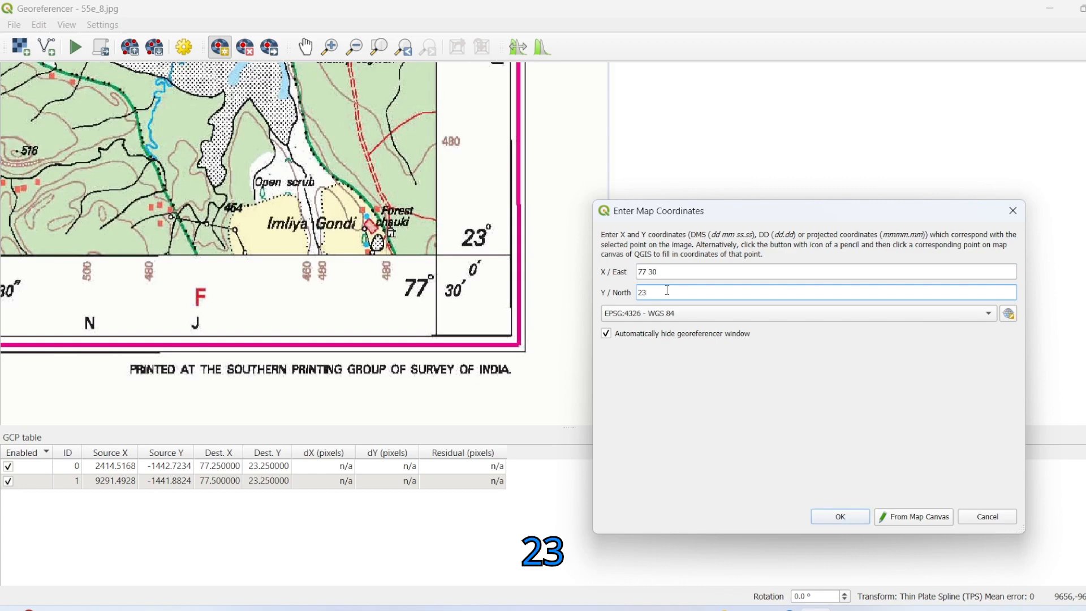
pyautogui.click(825, 521)
# Step: Place the fourth control point on the grid-line intersection at the toposheet's lower-left map corner, labelled 77°15′ and 23°0′
pyautogui.scroll(-3, 266, 195)
pyautogui.moveTo(254, 218); pyautogui.dragTo(661, 348)
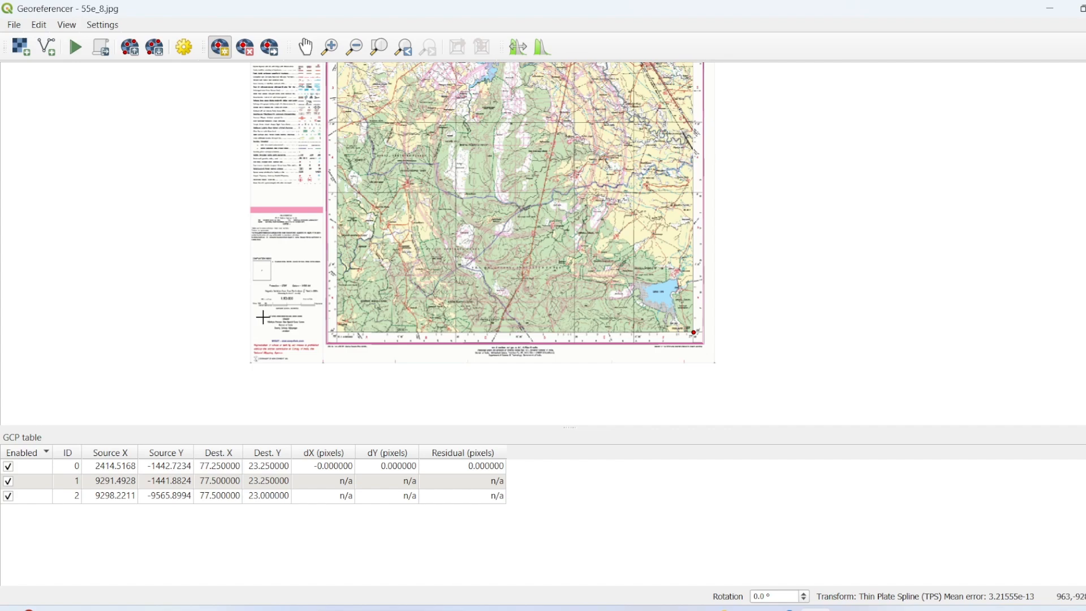
pyautogui.scroll(6, 333, 331)
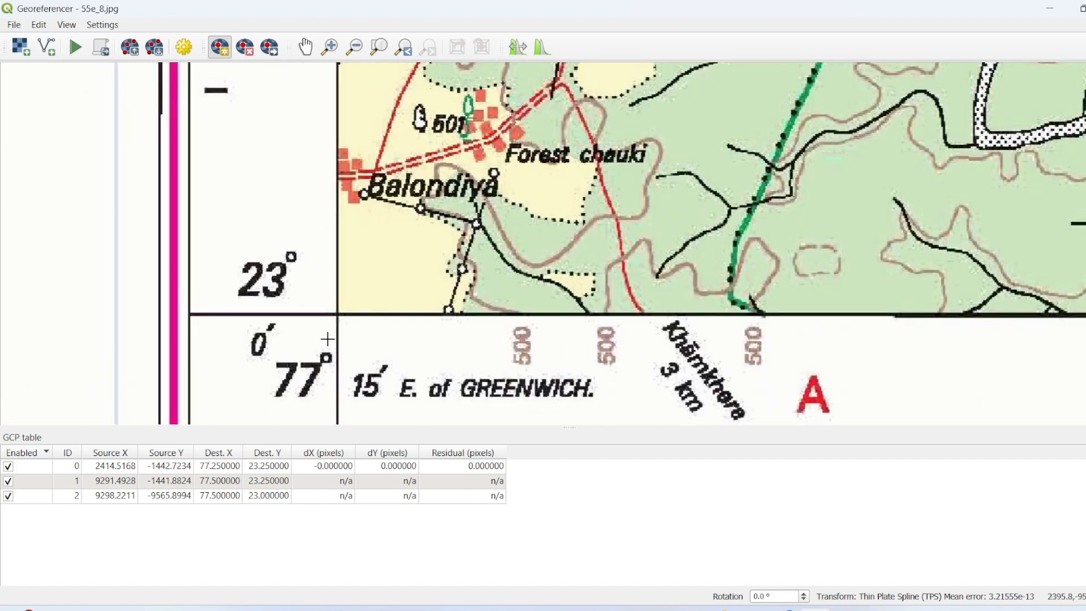
pyautogui.scroll(3, 331, 343)
pyautogui.scroll(3, 375, 252)
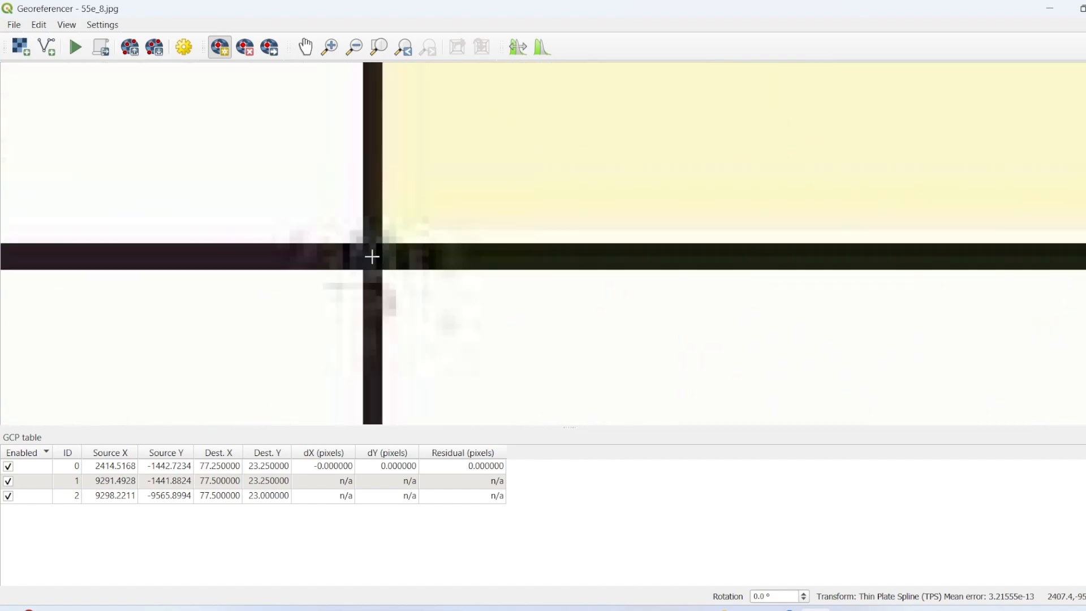
pyautogui.click(373, 257)
# Step: Assign the lower-left control point the map coordinates X/East 77 15 and Y/North 23 in EPSG:4326 - WGS 84
pyautogui.scroll(-4, 153, 349)
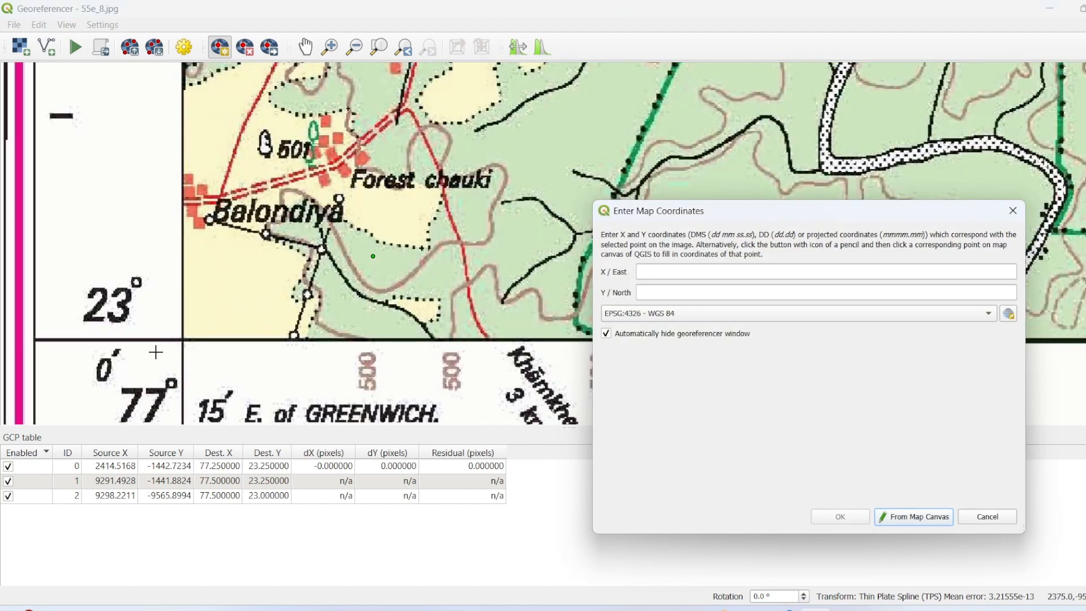
pyautogui.moveTo(368, 317); pyautogui.dragTo(366, 227)
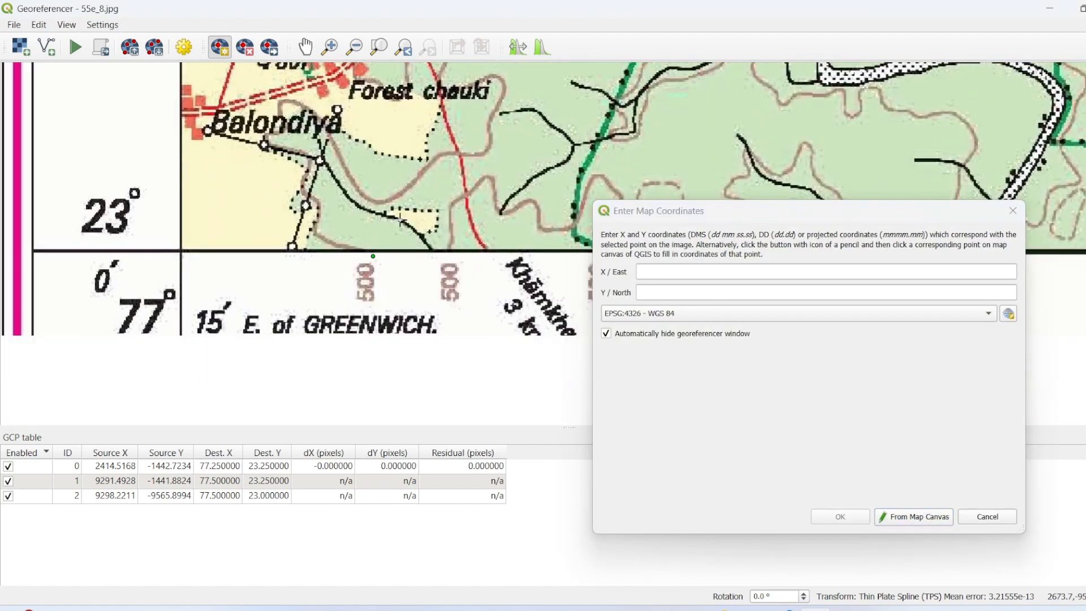
pyautogui.click(652, 271)
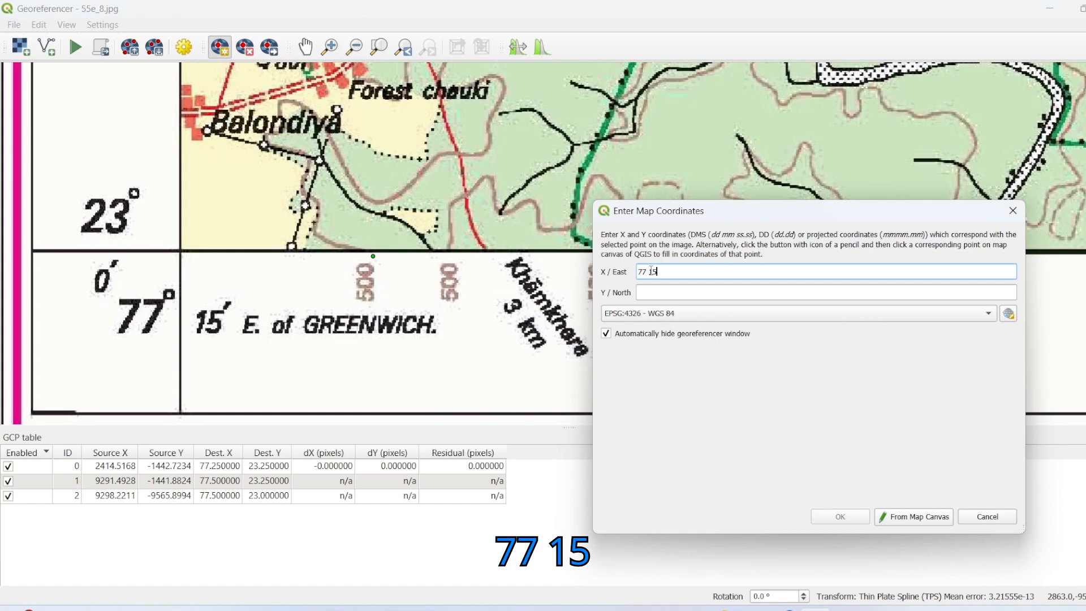
pyautogui.click(659, 292)
pyautogui.write('2')
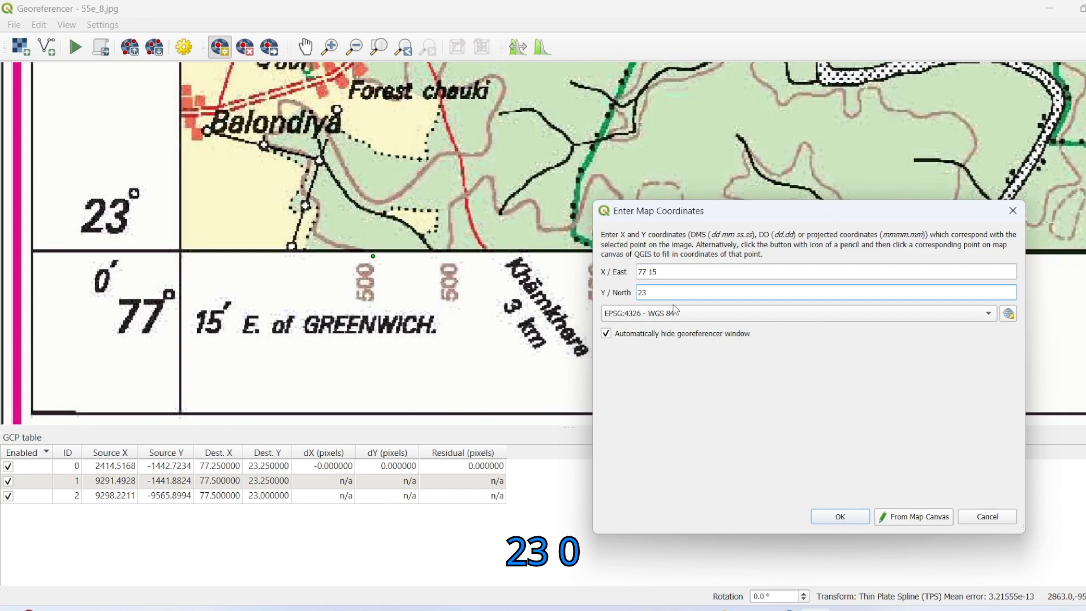
pyautogui.write('3')
pyautogui.click(859, 519)
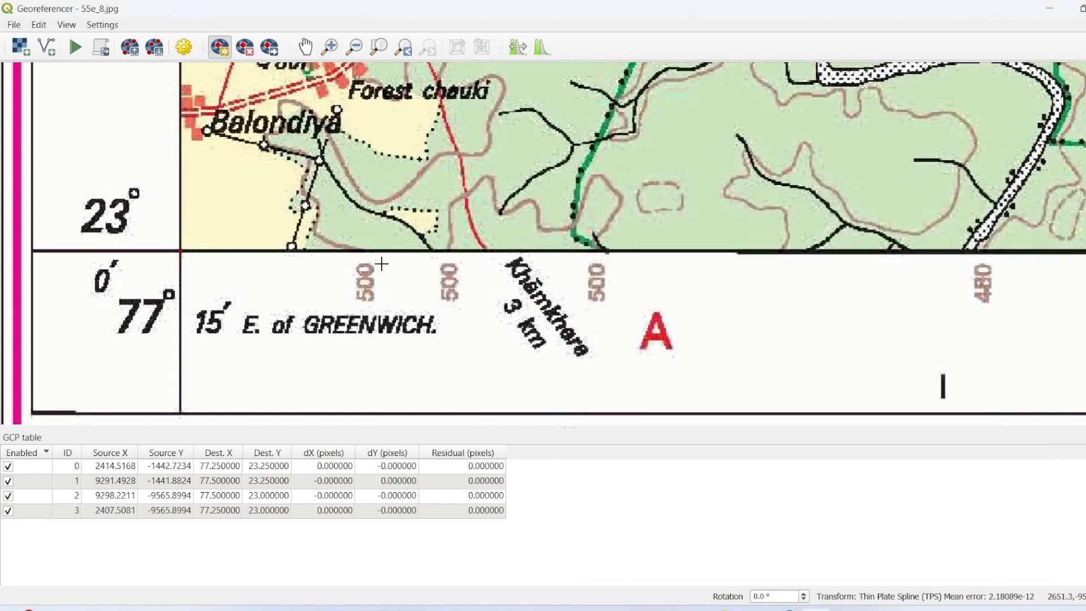
# Step: Accept the Thin Plate Spline settings with EPSG:4326, output 55e_8_modified.tif and PACKBITS compression, and run the georeferencing of 55e_8
pyautogui.scroll(-4, 381, 263)
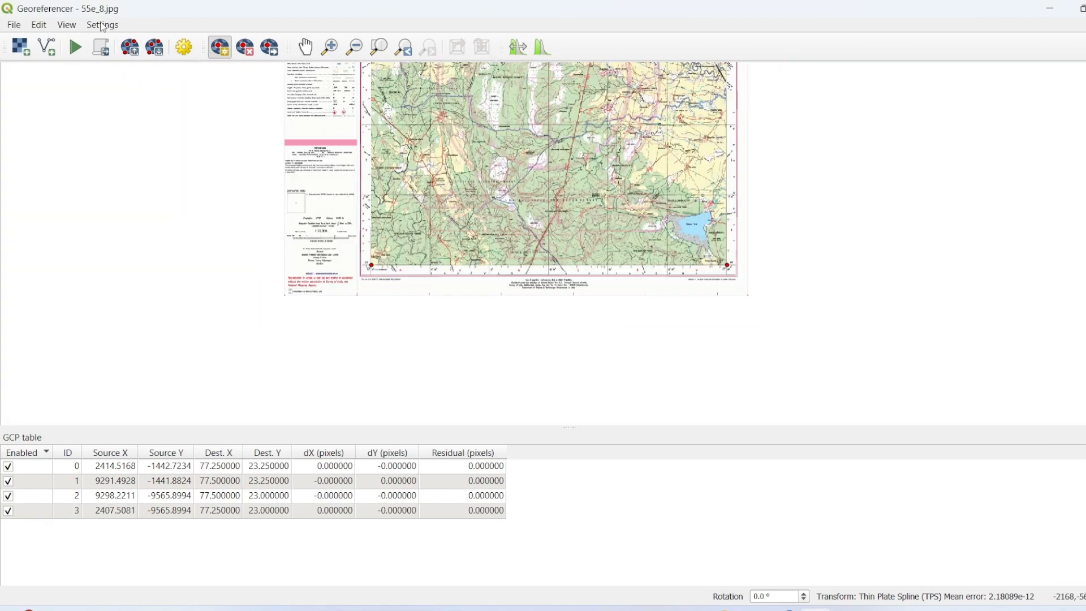
pyautogui.click(102, 25)
pyautogui.click(119, 43)
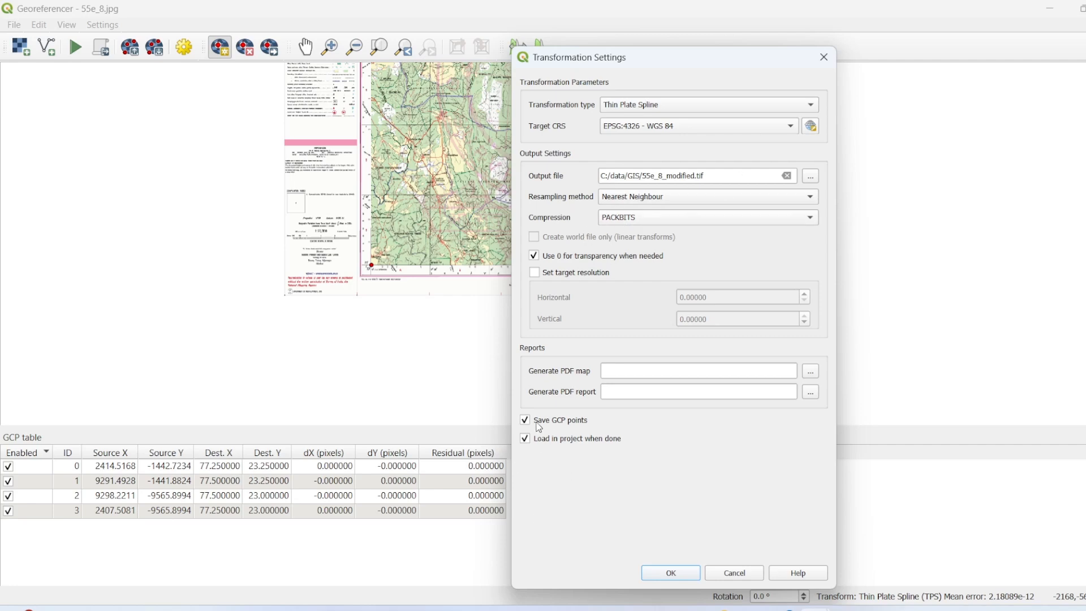
pyautogui.click(668, 575)
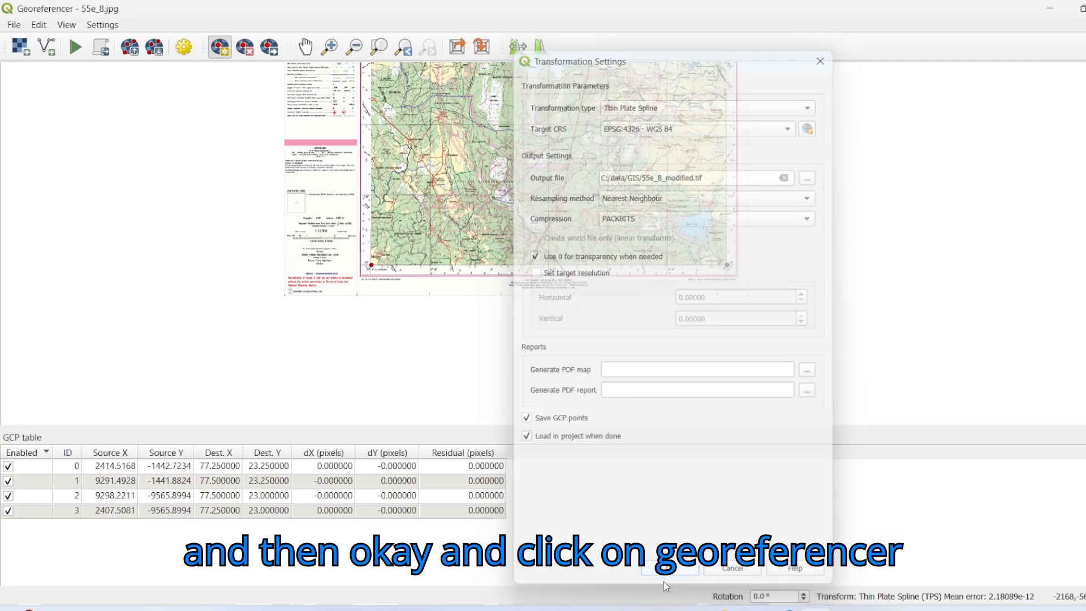
pyautogui.click(76, 49)
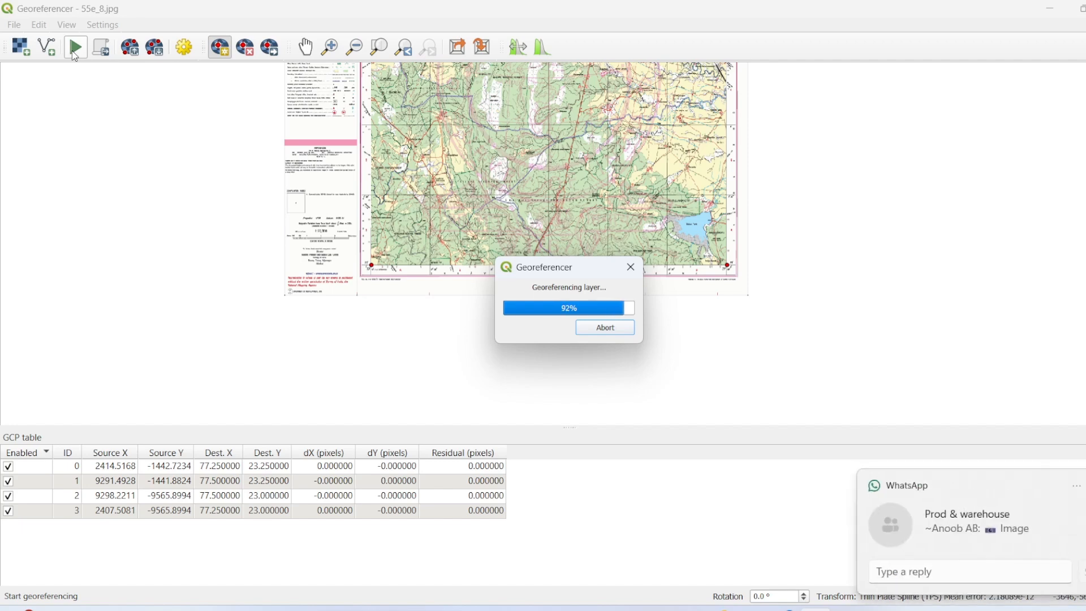
# Step: Switch to the main QGIS map window and examine how the two georeferenced toposheets sit relative to each other
pyautogui.click(1050, 10)
pyautogui.scroll(2, 671, 350)
pyautogui.scroll(-3, 671, 350)
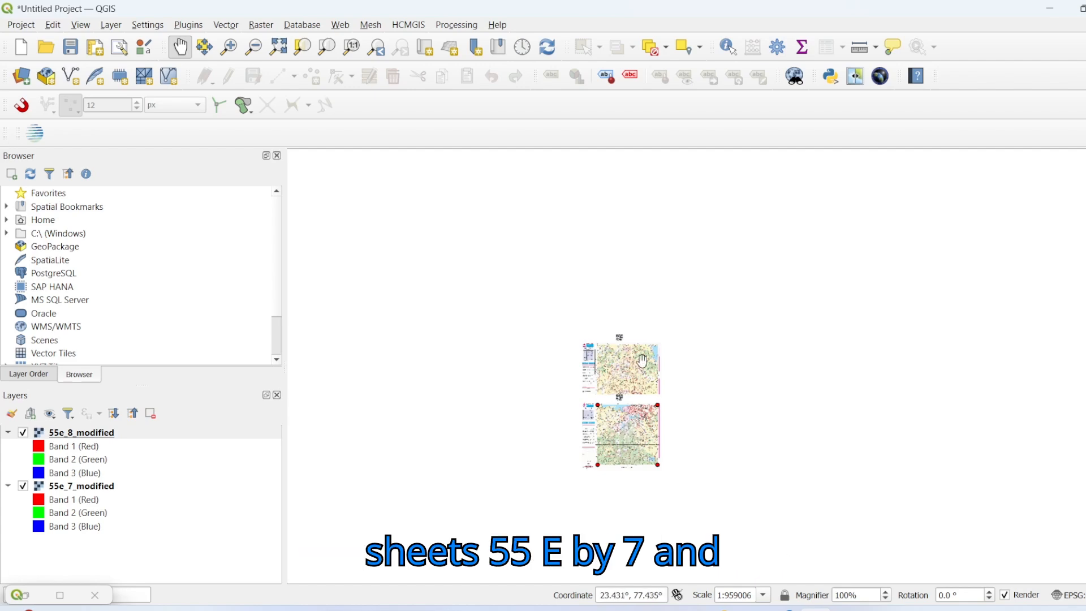
pyautogui.scroll(2, 624, 430)
pyautogui.moveTo(666, 288); pyautogui.dragTo(581, 385)
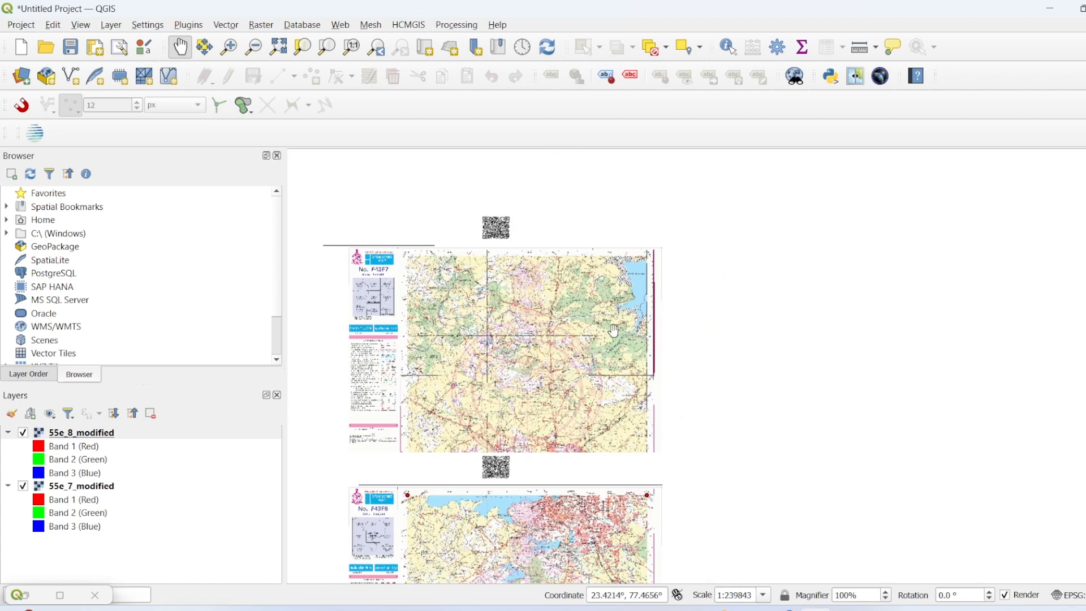
pyautogui.moveTo(588, 382); pyautogui.dragTo(663, 293)
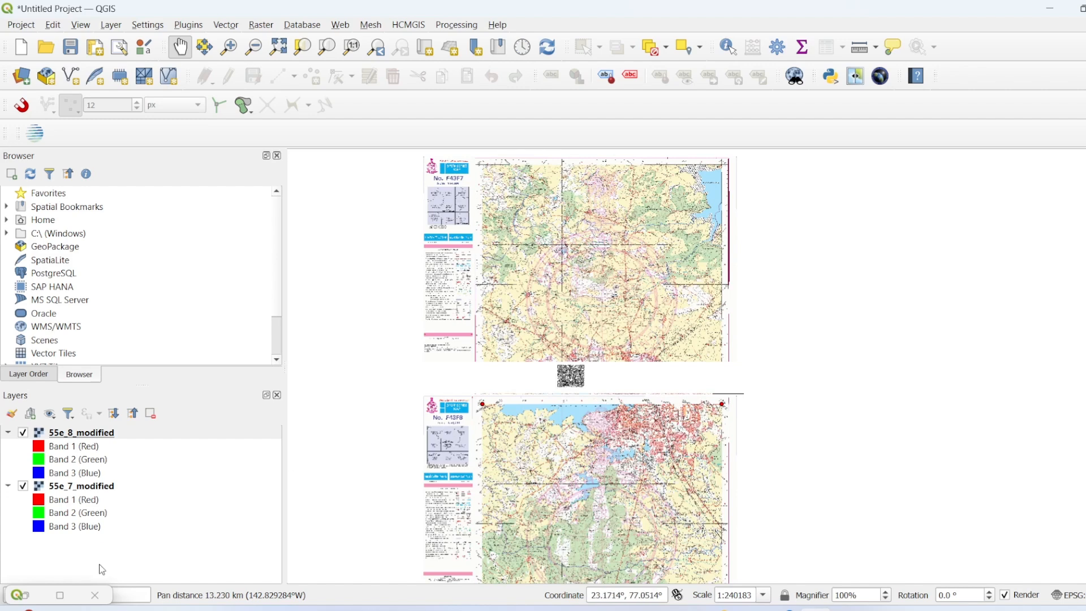
# Step: Toggle the 55e_7_modified and 55e_8_modified layers off and back on to compare each toposheet's extent and overlap
pyautogui.click(23, 486)
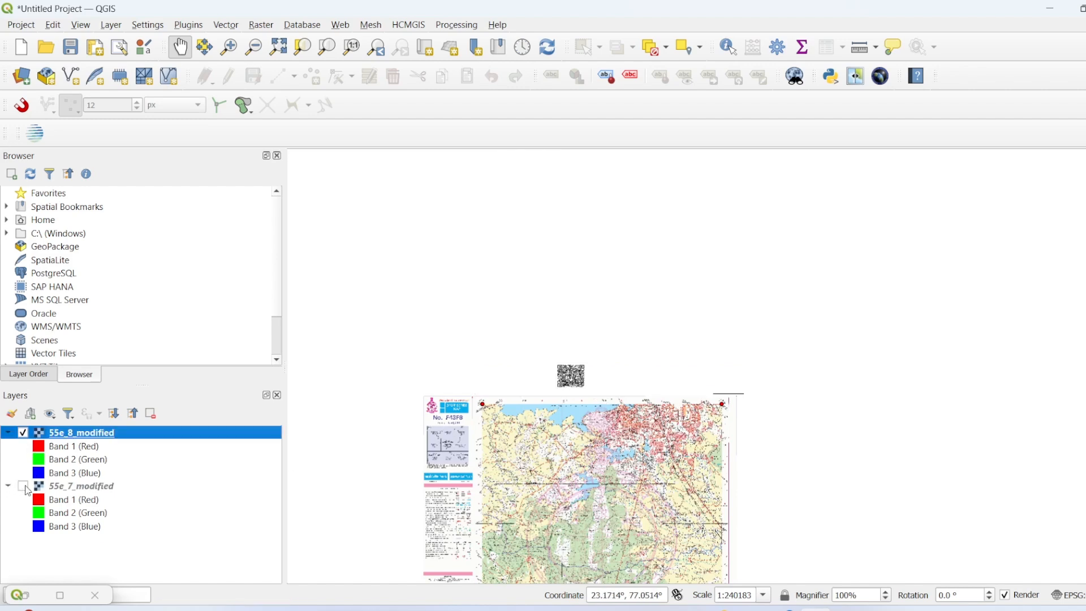
pyautogui.click(23, 486)
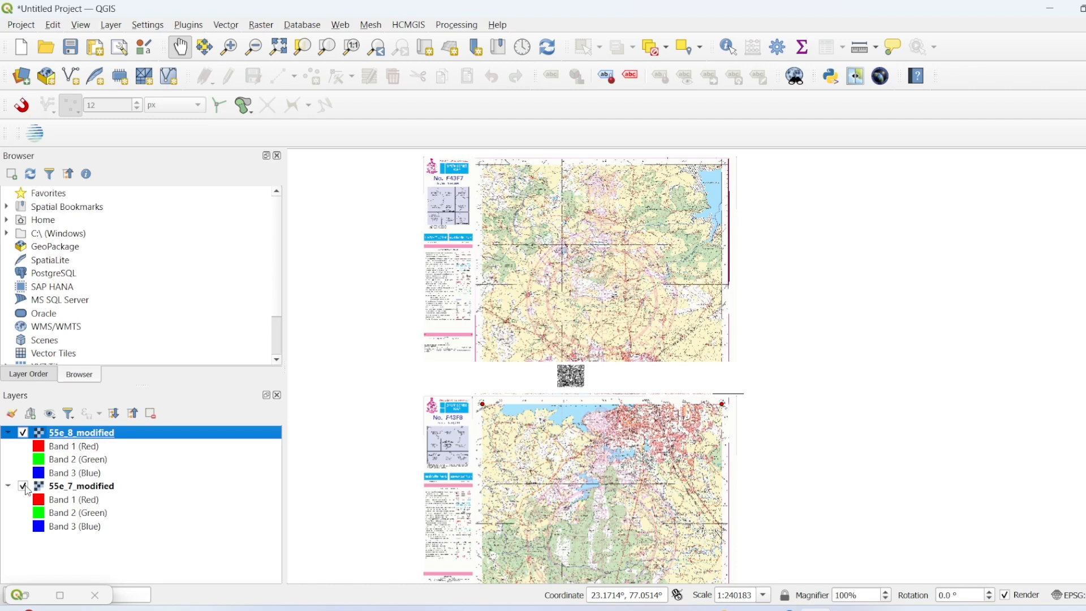
pyautogui.click(23, 485)
pyautogui.click(25, 486)
pyautogui.click(23, 433)
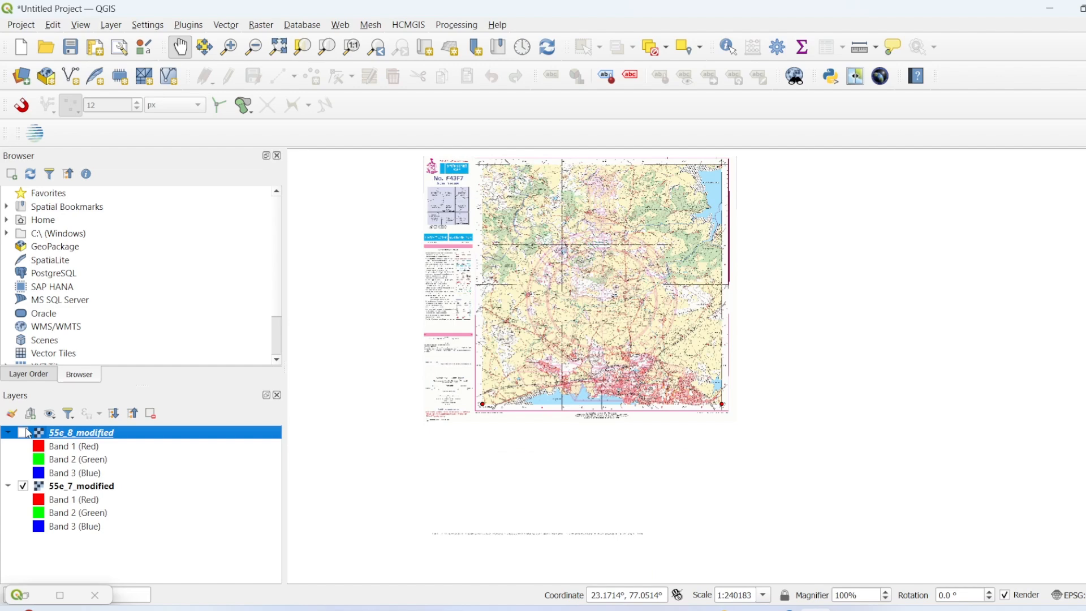
pyautogui.click(24, 433)
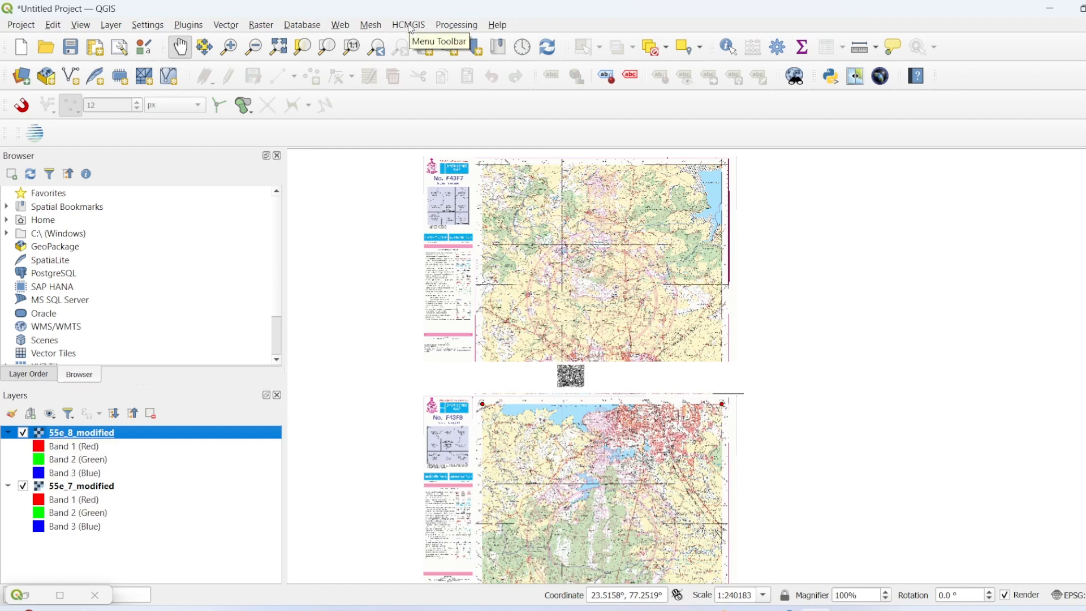
# Step: Move the 55e_8_modified layer below 55e_7_modified and inspect the white margin where the two toposheets overlap
pyautogui.scroll(2, 557, 380)
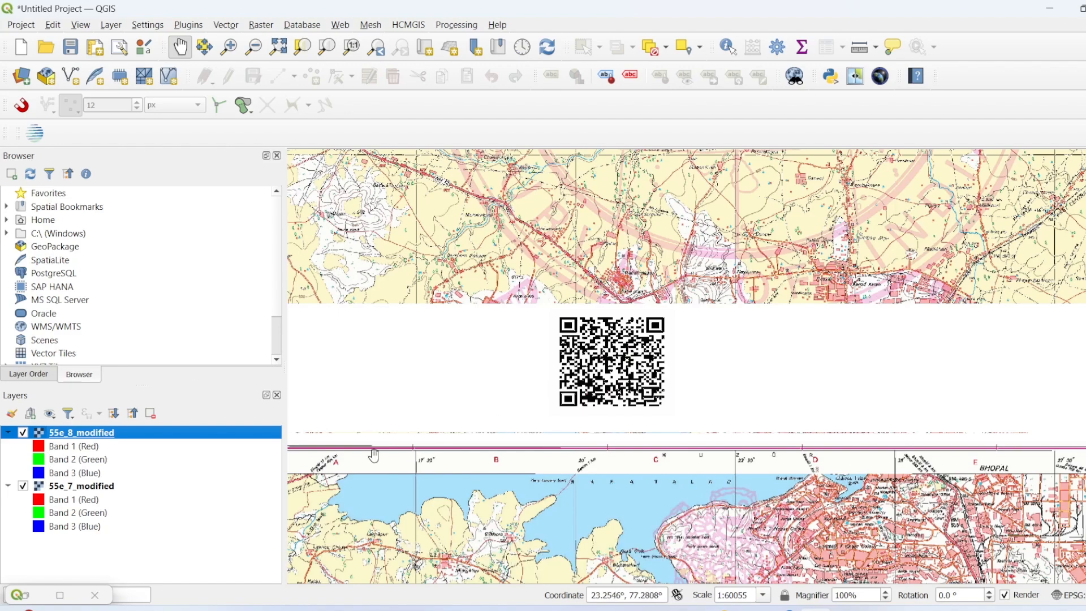
pyautogui.moveTo(142, 439); pyautogui.dragTo(151, 555)
pyautogui.scroll(-2, 686, 451)
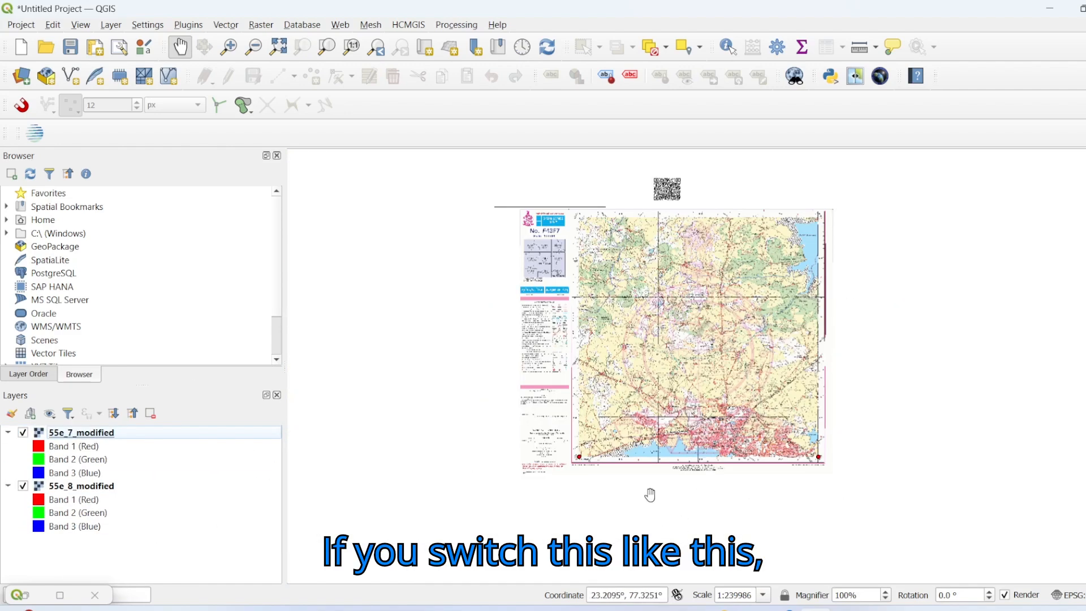
pyautogui.moveTo(667, 474); pyautogui.dragTo(650, 433)
pyautogui.scroll(-1, 649, 431)
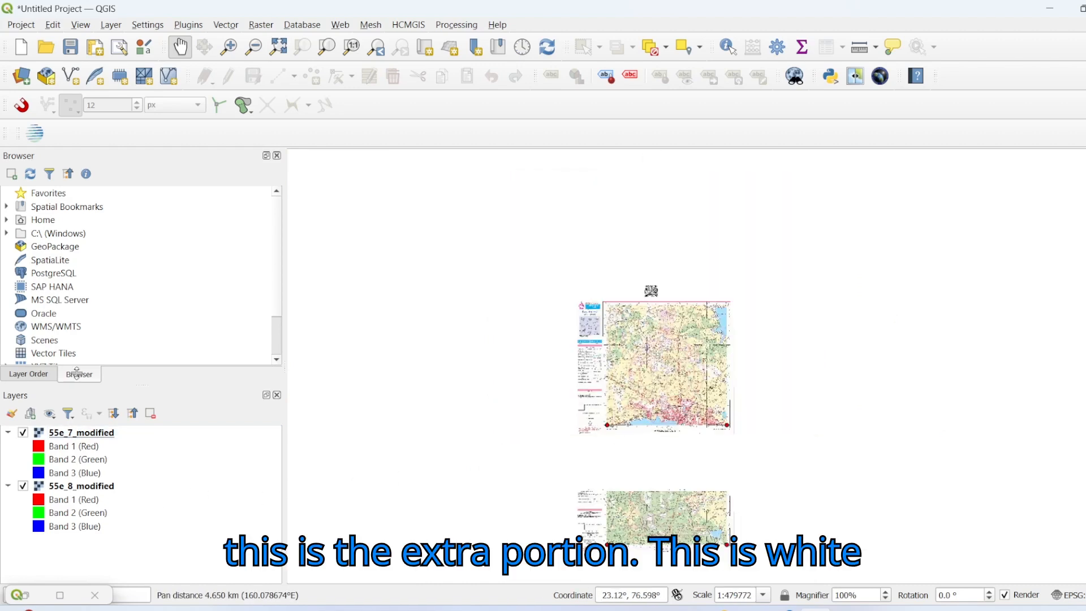
pyautogui.scroll(1, 681, 470)
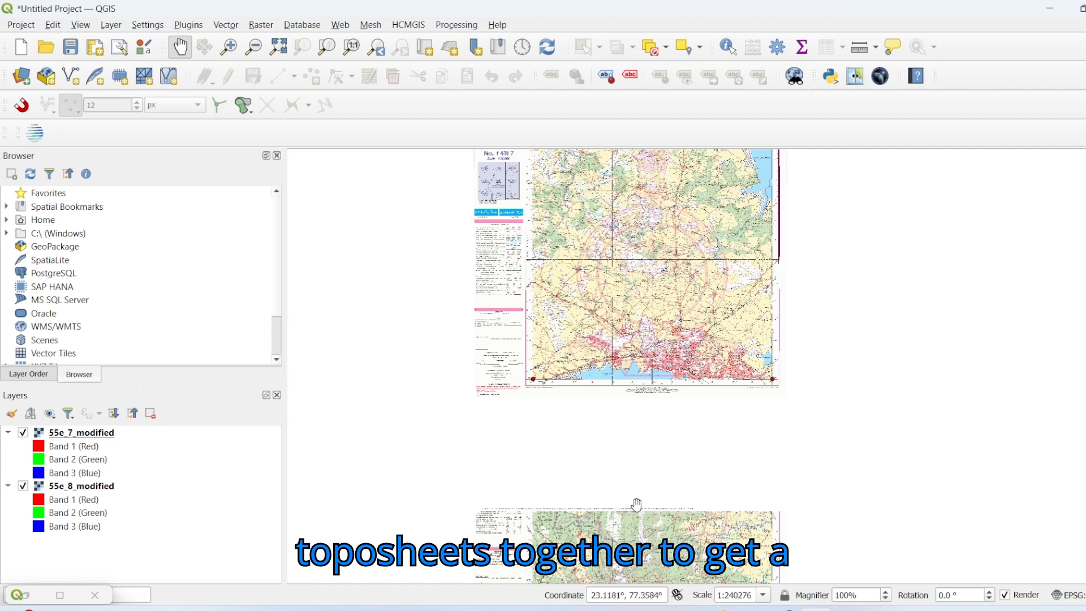
pyautogui.scroll(-1, 637, 504)
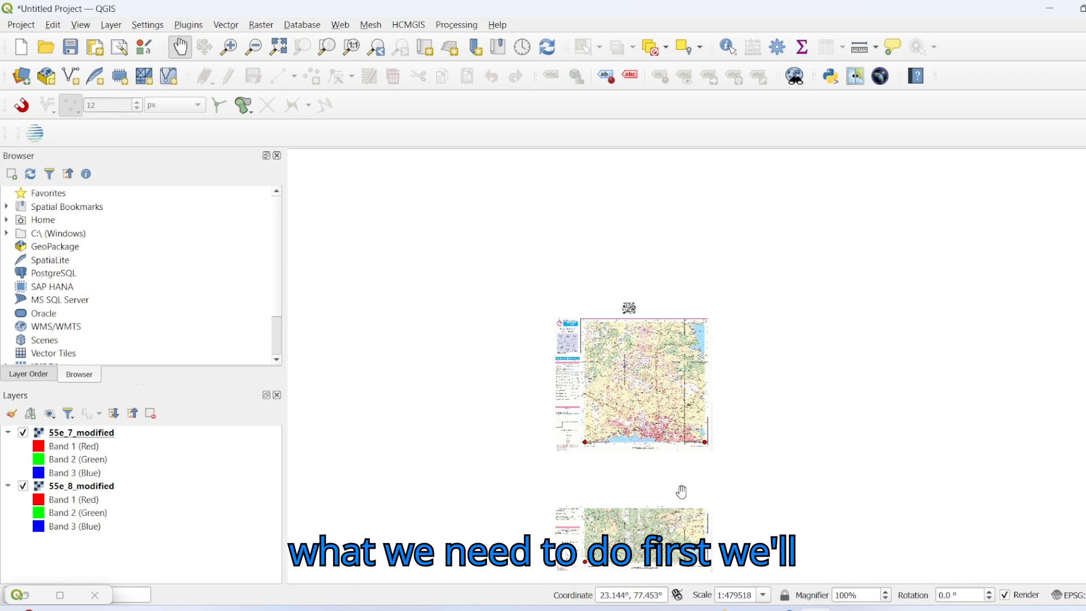
# Step: Add the Google Maps basemap to the project with the HCMGIS plugin
pyautogui.moveTo(681, 493); pyautogui.dragTo(589, 428)
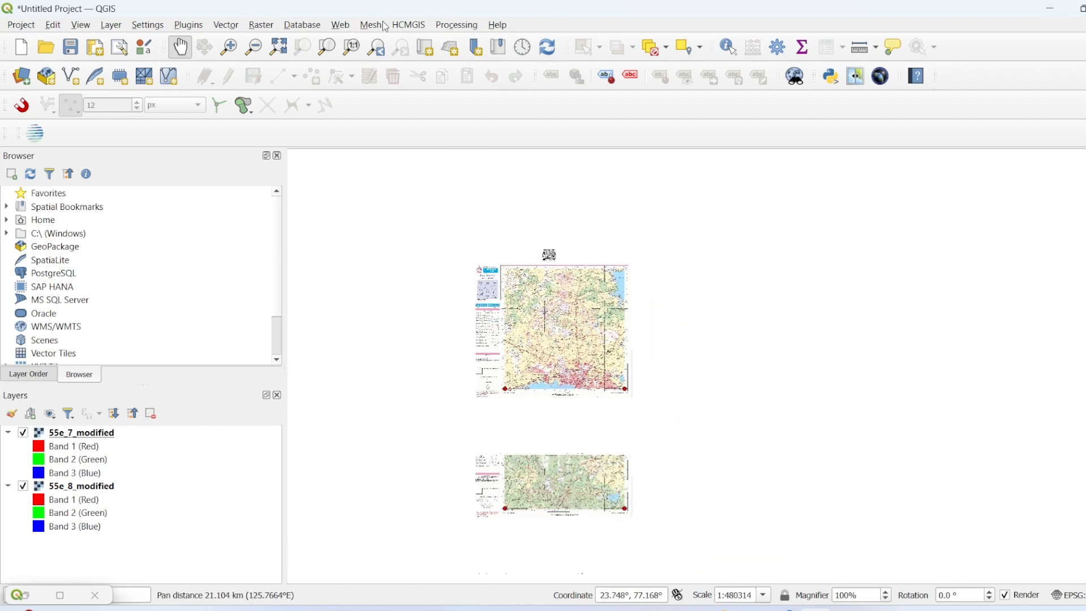
pyautogui.click(407, 25)
pyautogui.moveTo(418, 42)
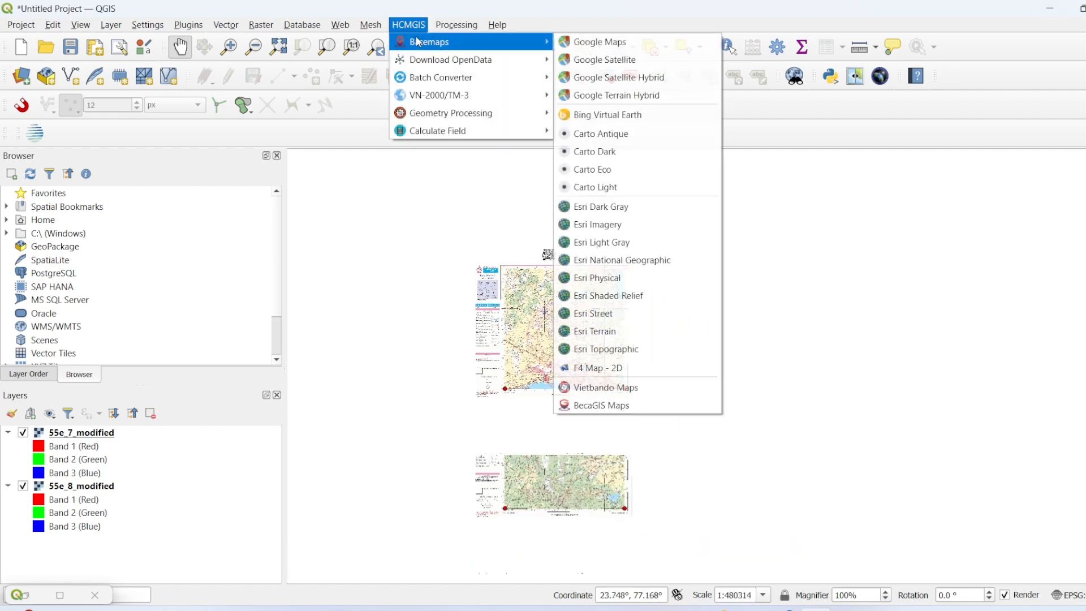
pyautogui.click(622, 50)
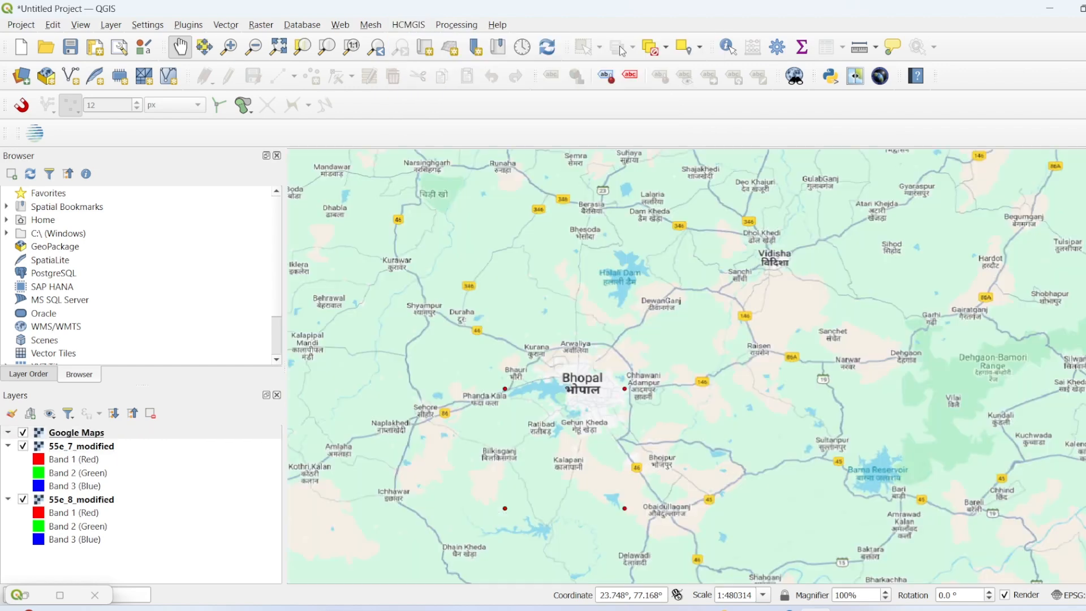
# Step: Add the Google Satellite basemap to the project with the HCMGIS plugin
pyautogui.click(412, 25)
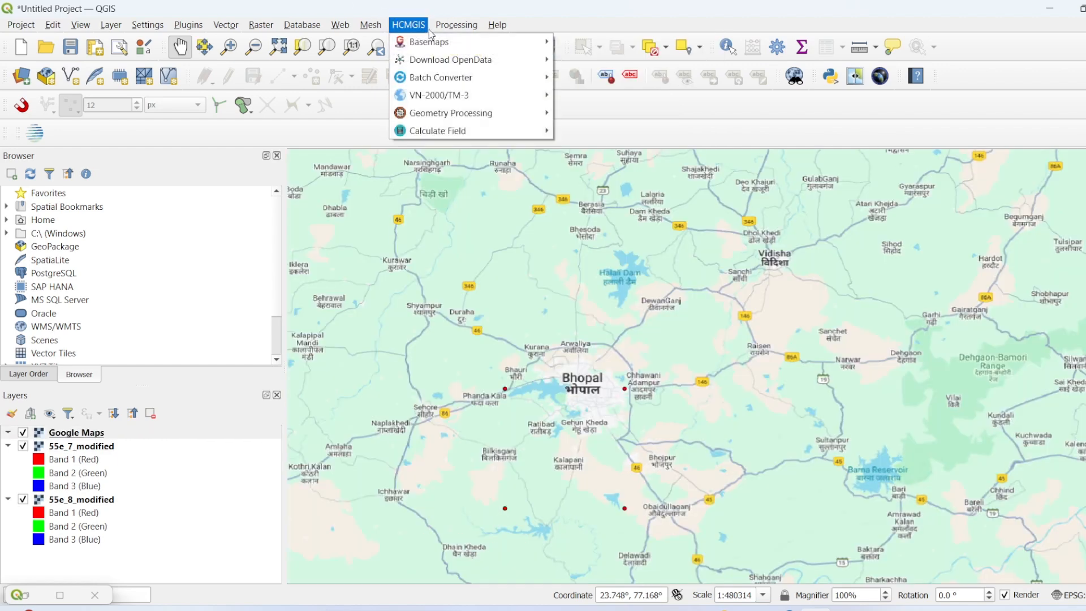
pyautogui.moveTo(417, 46)
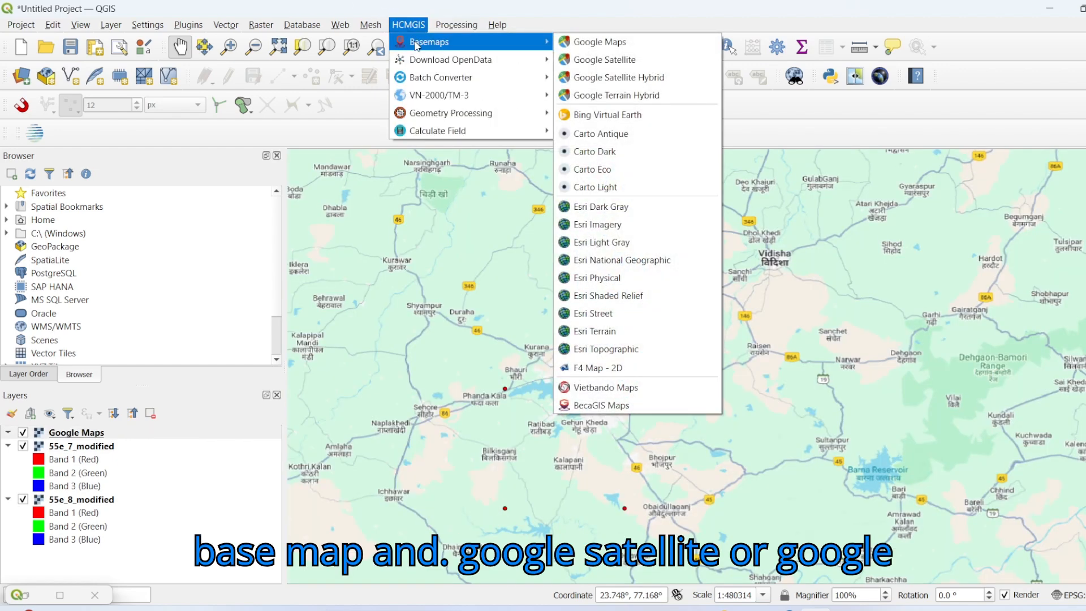
pyautogui.click(592, 60)
pyautogui.scroll(-3, 609, 365)
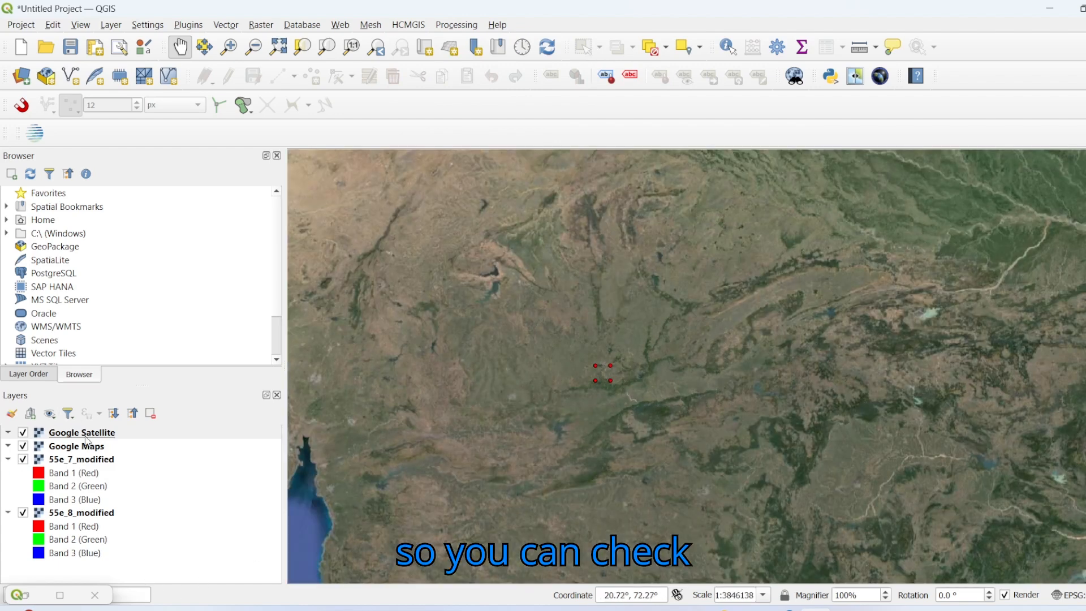
# Step: Move the Google Satellite layer to the bottom of the layer order and hide the Google Maps layer
pyautogui.moveTo(85, 434); pyautogui.dragTo(87, 577)
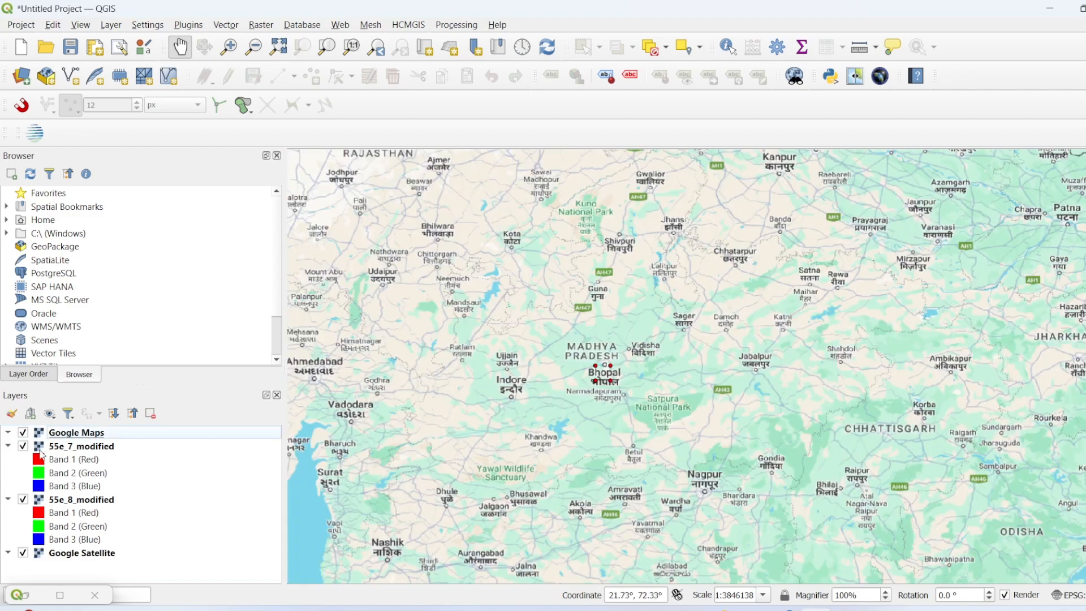
pyautogui.click(22, 432)
pyautogui.scroll(3, 614, 365)
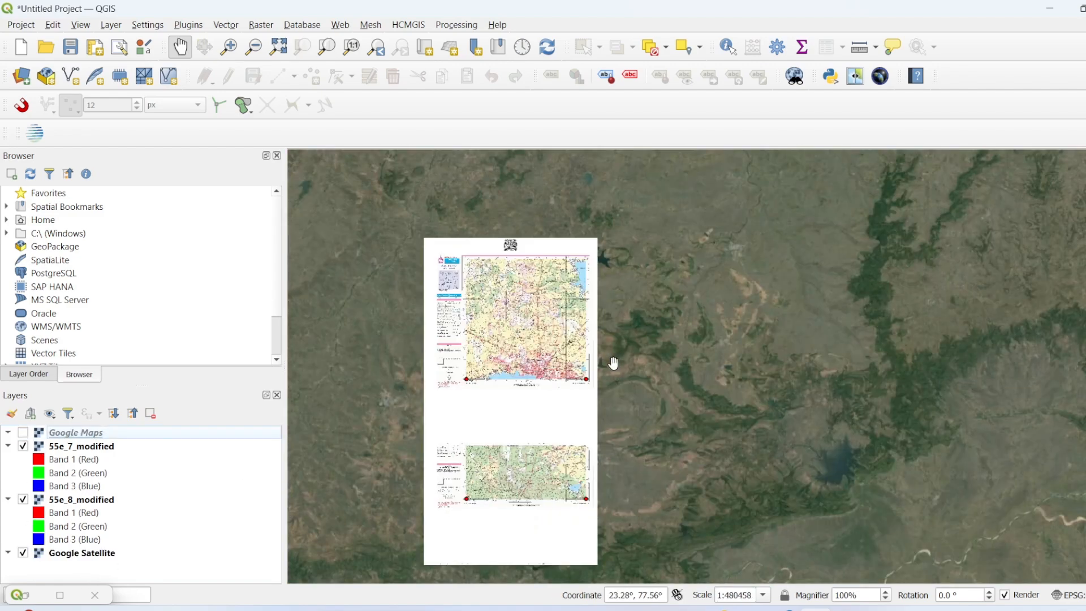
pyautogui.scroll(1, 556, 451)
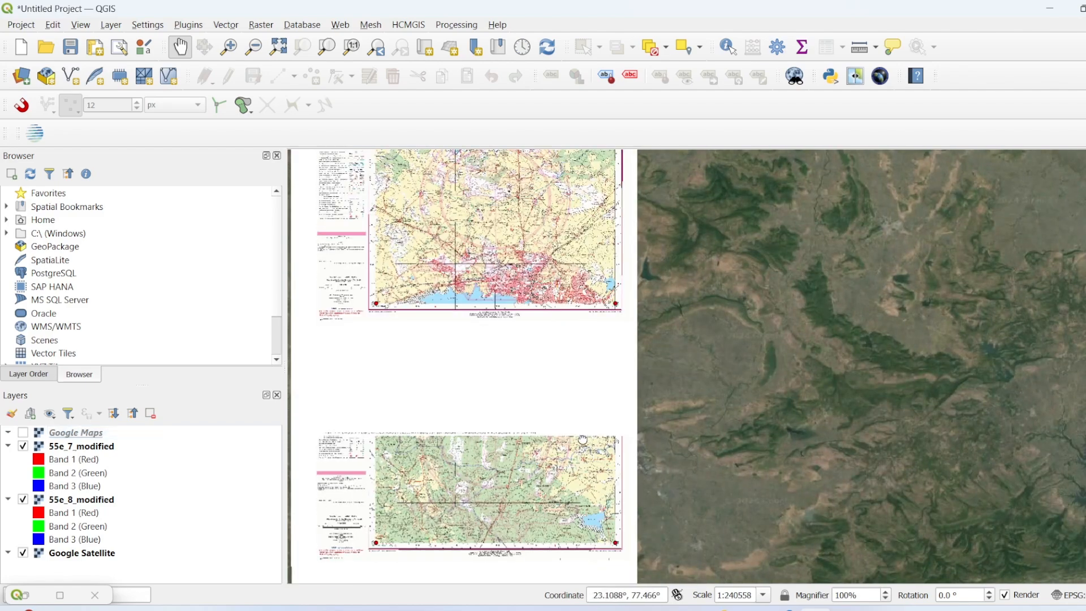
pyautogui.moveTo(588, 436); pyautogui.dragTo(767, 394)
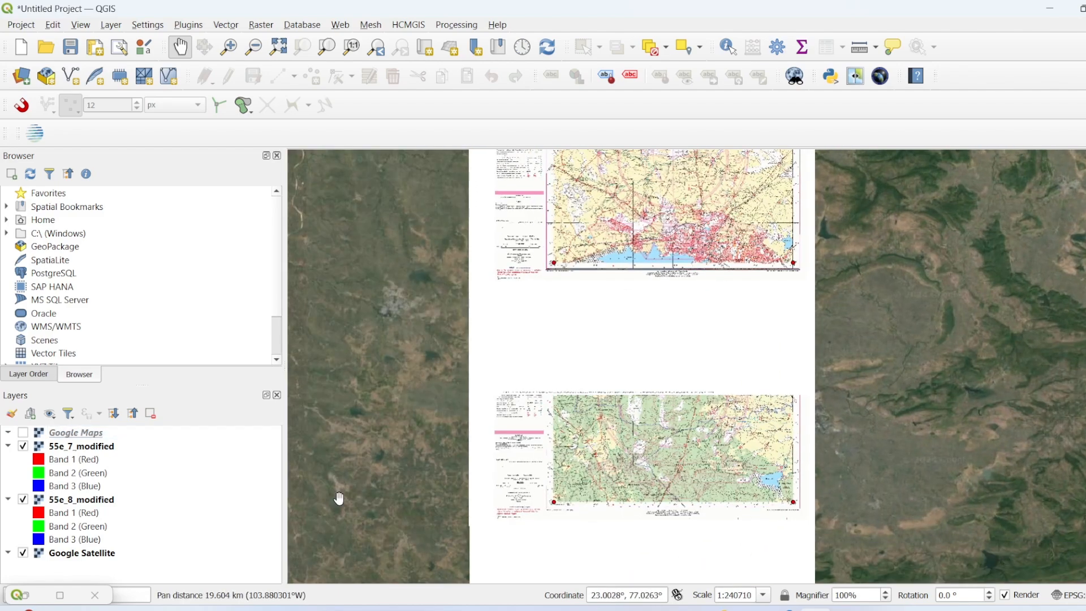
# Step: Toggle the 55e_7_modified and 55e_8_modified layers over the satellite imagery to compare the map content along their shared edge around Bhopal
pyautogui.click(23, 446)
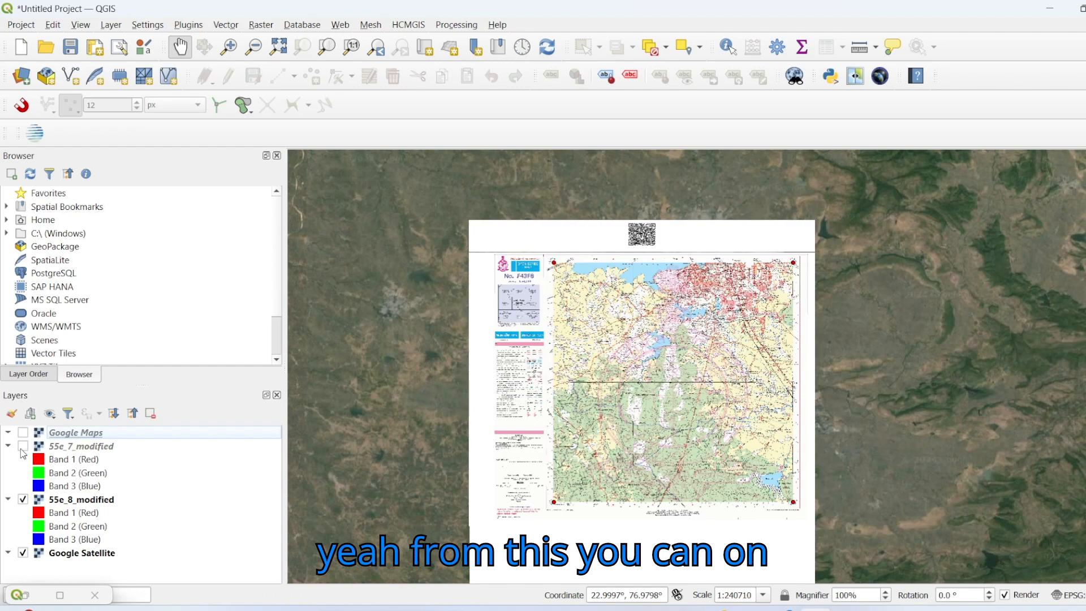
pyautogui.click(22, 447)
pyautogui.click(23, 447)
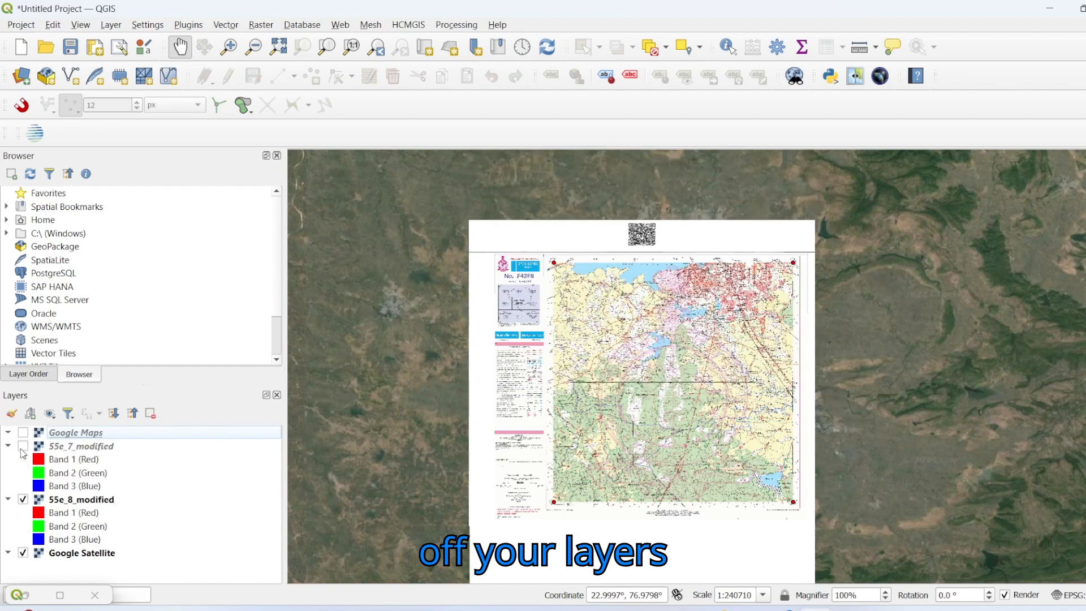
pyautogui.click(23, 500)
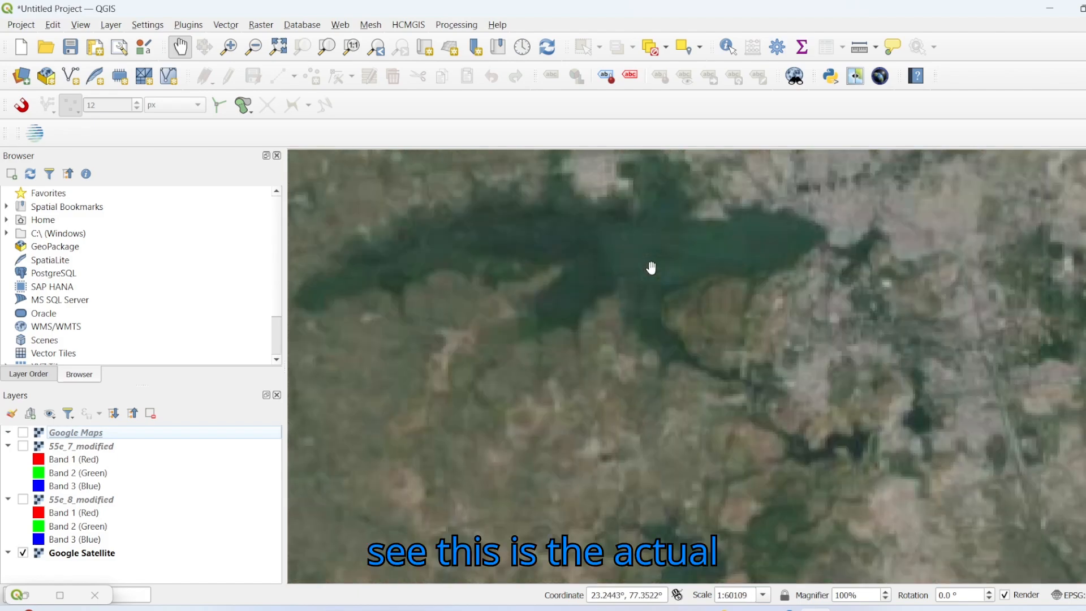
pyautogui.scroll(2, 639, 277)
pyautogui.moveTo(593, 277); pyautogui.dragTo(661, 439)
pyautogui.click(22, 446)
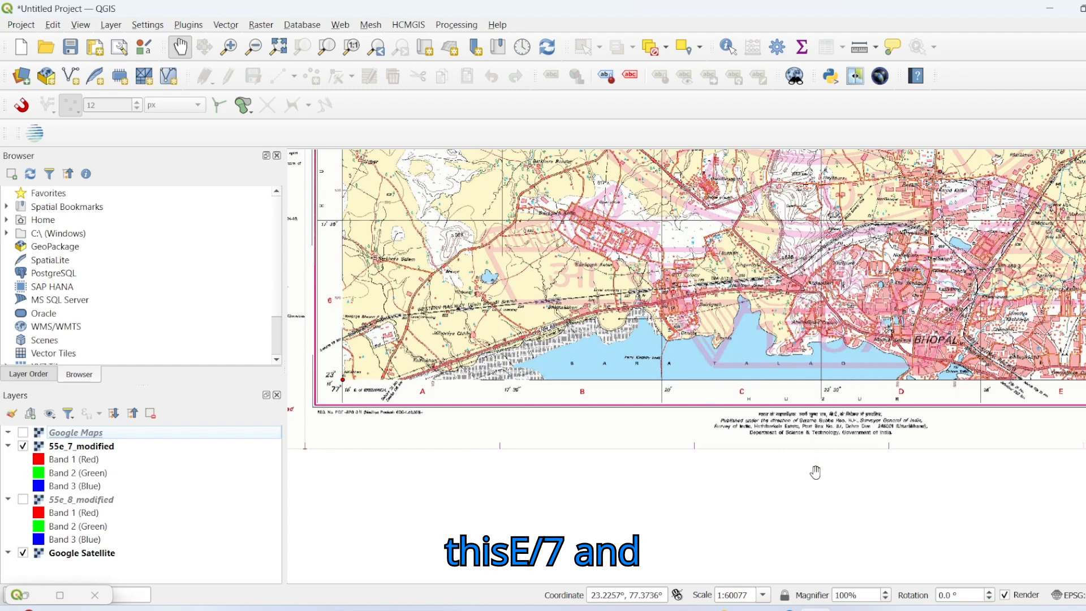
pyautogui.scroll(-2, 814, 473)
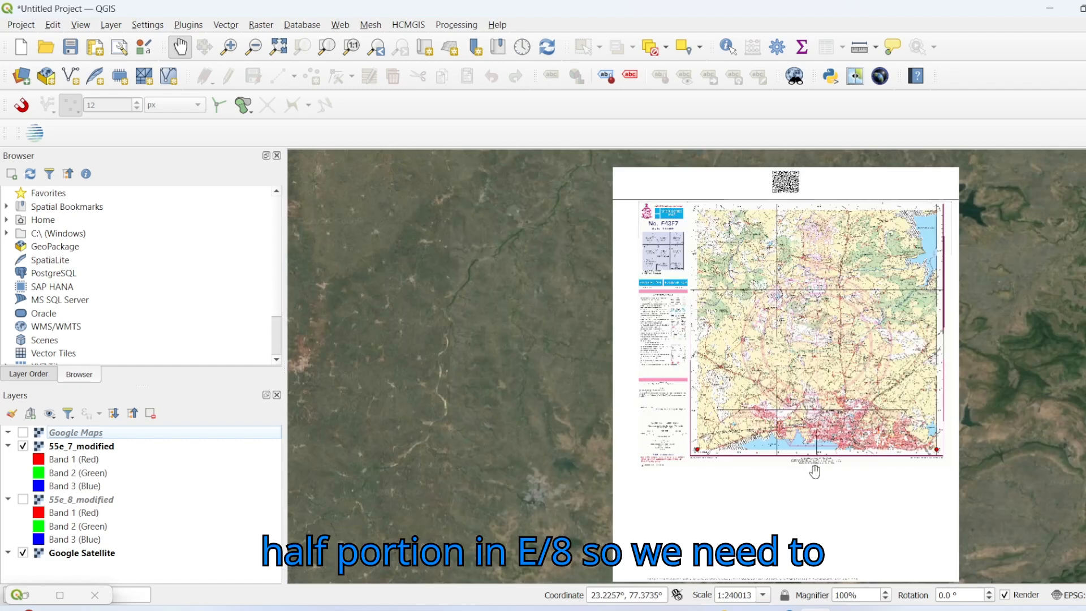
pyautogui.click(23, 506)
pyautogui.click(23, 501)
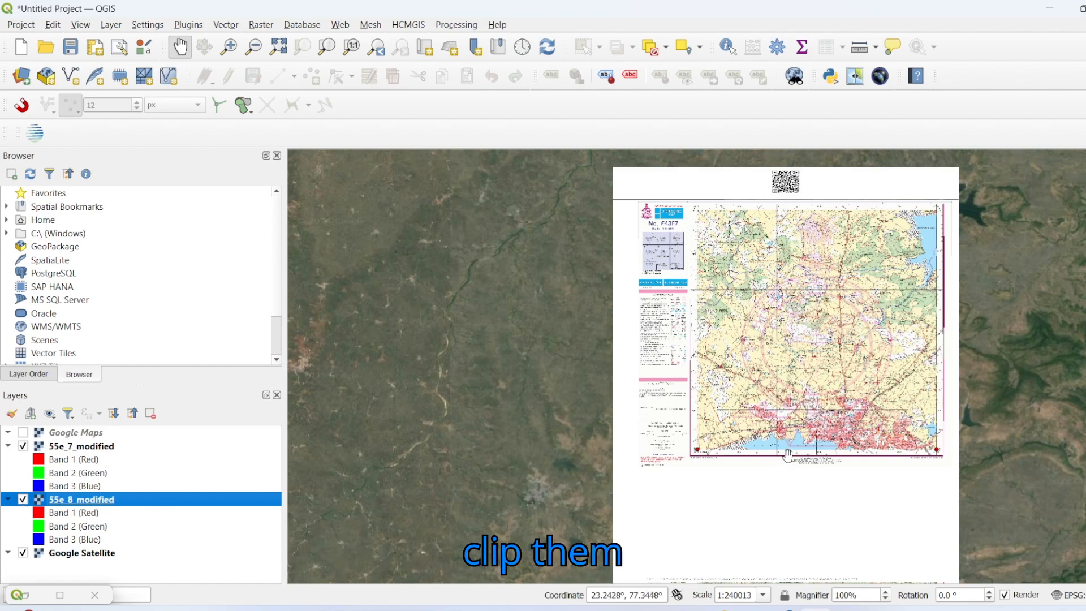
pyautogui.scroll(-2, 608, 423)
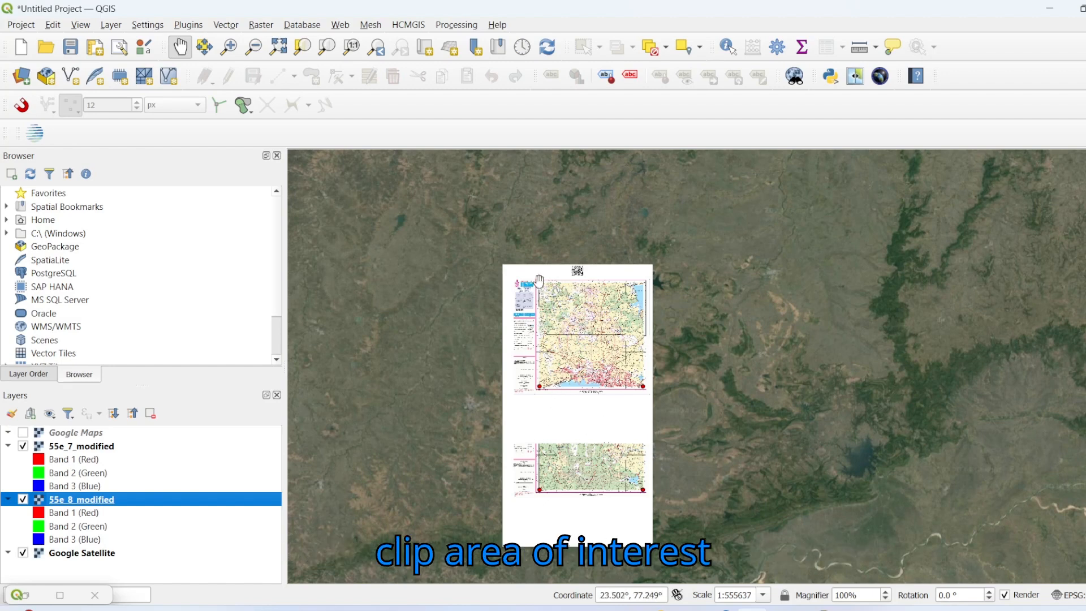
# Step: Hide the 55e_8_modified layer and examine the area of interest inside the map frame of 55e_7_modified
pyautogui.click(22, 499)
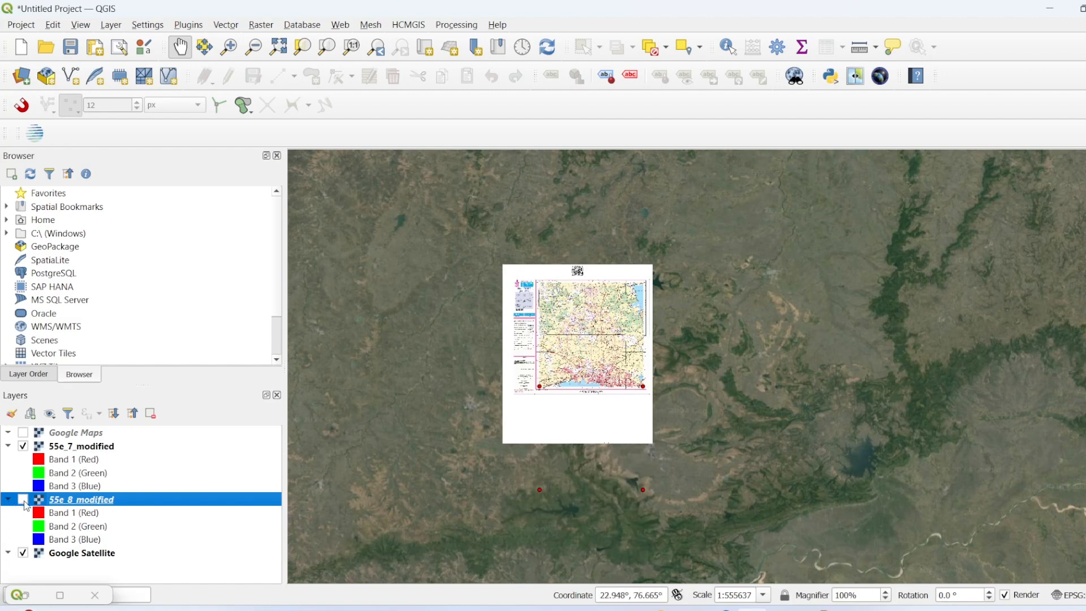
pyautogui.scroll(1, 568, 320)
pyautogui.scroll(1, 542, 288)
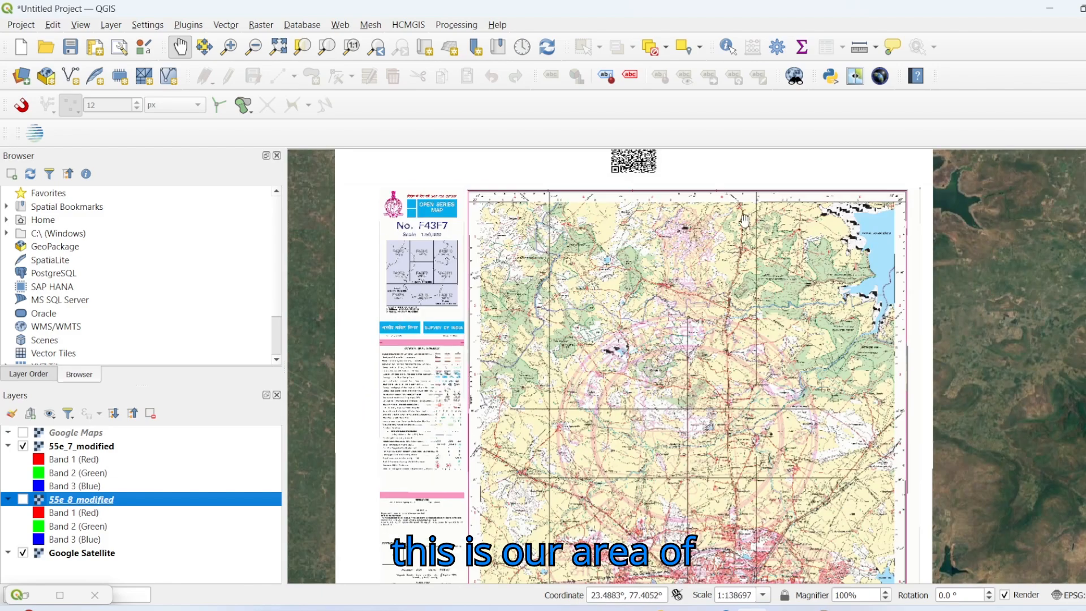
pyautogui.moveTo(889, 546); pyautogui.dragTo(876, 466)
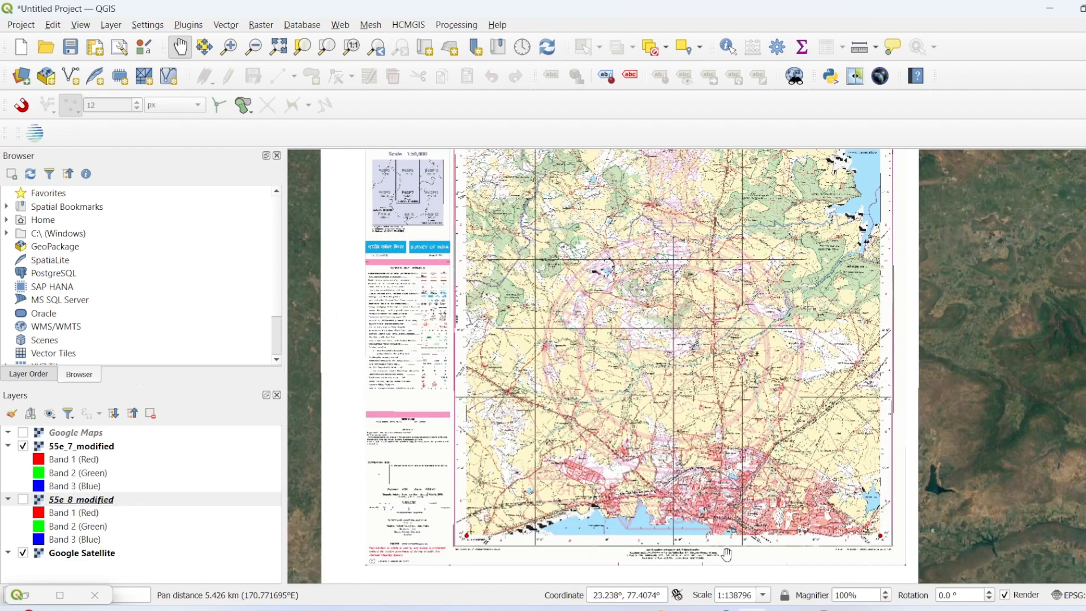
# Step: Show only 55e_8_modified over the satellite imagery, examine its area of interest, and turn 55e_7_modified back on
pyautogui.click(27, 499)
pyautogui.click(23, 447)
pyautogui.moveTo(542, 487); pyautogui.dragTo(542, 200)
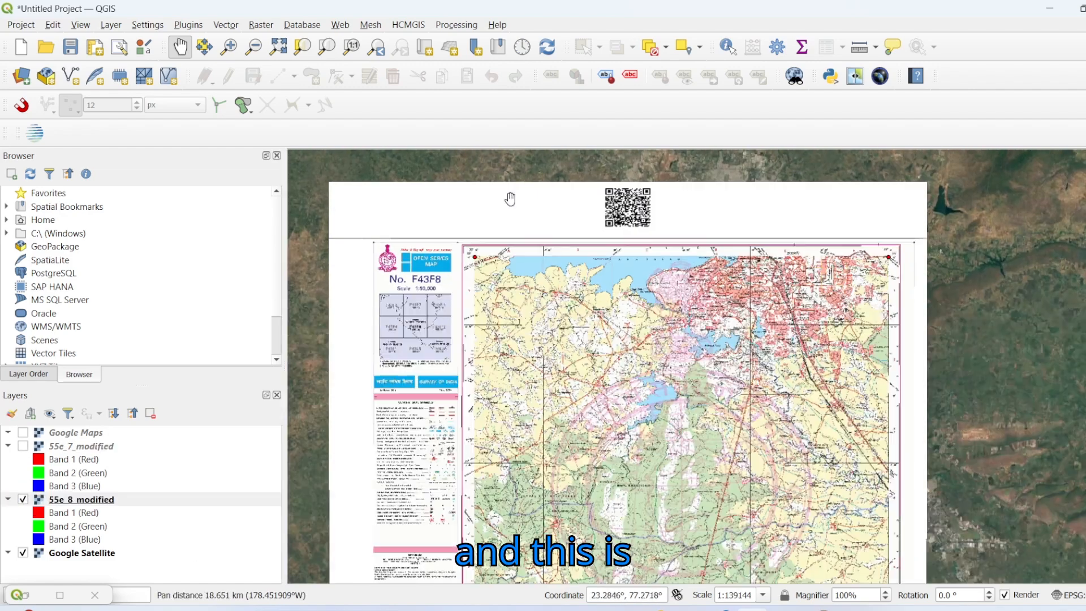
pyautogui.scroll(-1, 710, 393)
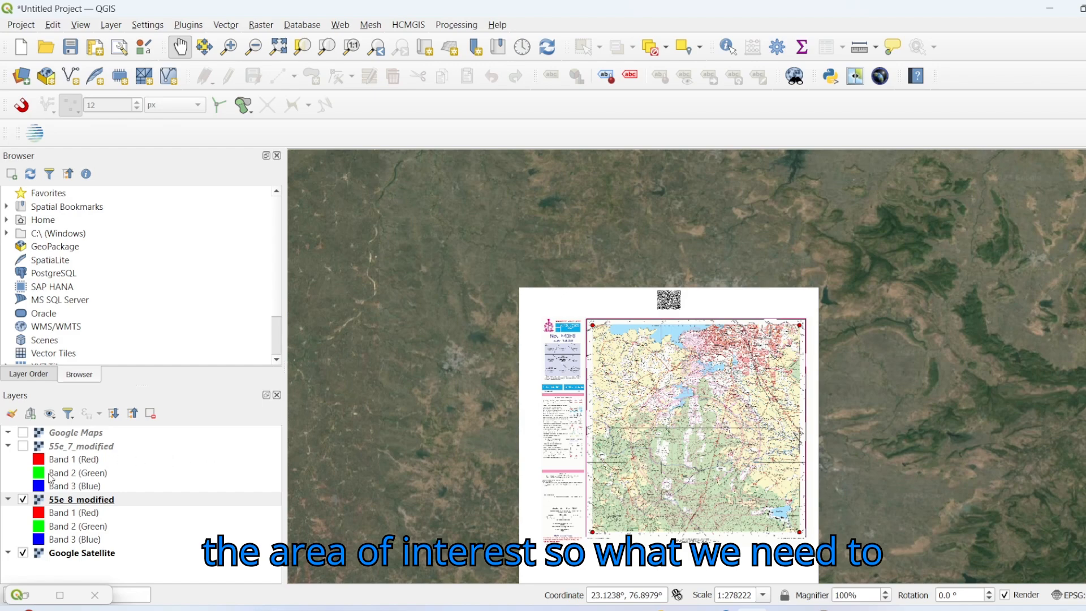
pyautogui.click(23, 447)
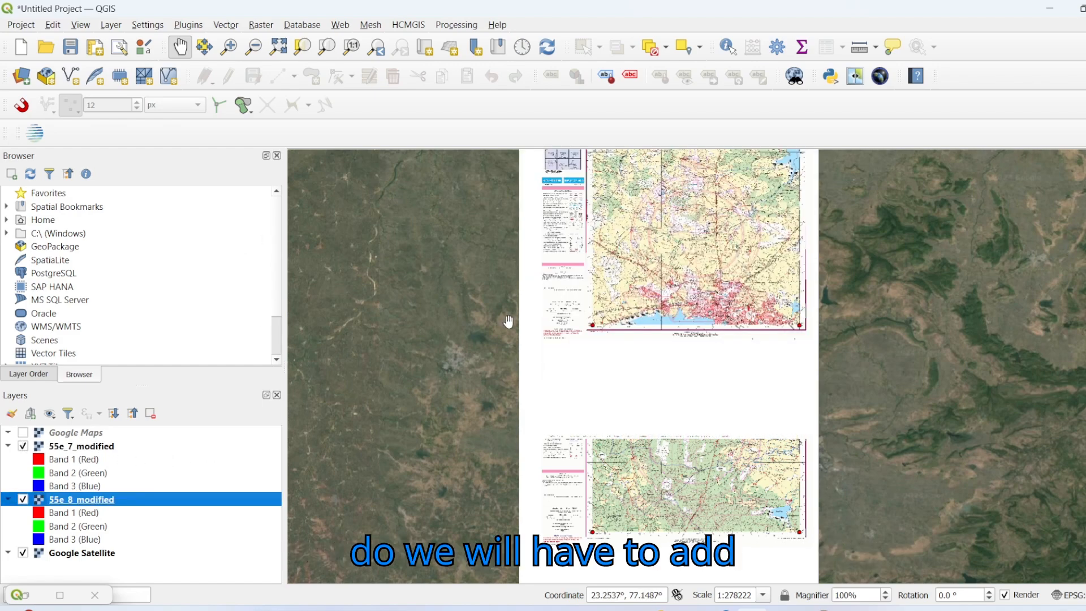
pyautogui.scroll(-1, 607, 364)
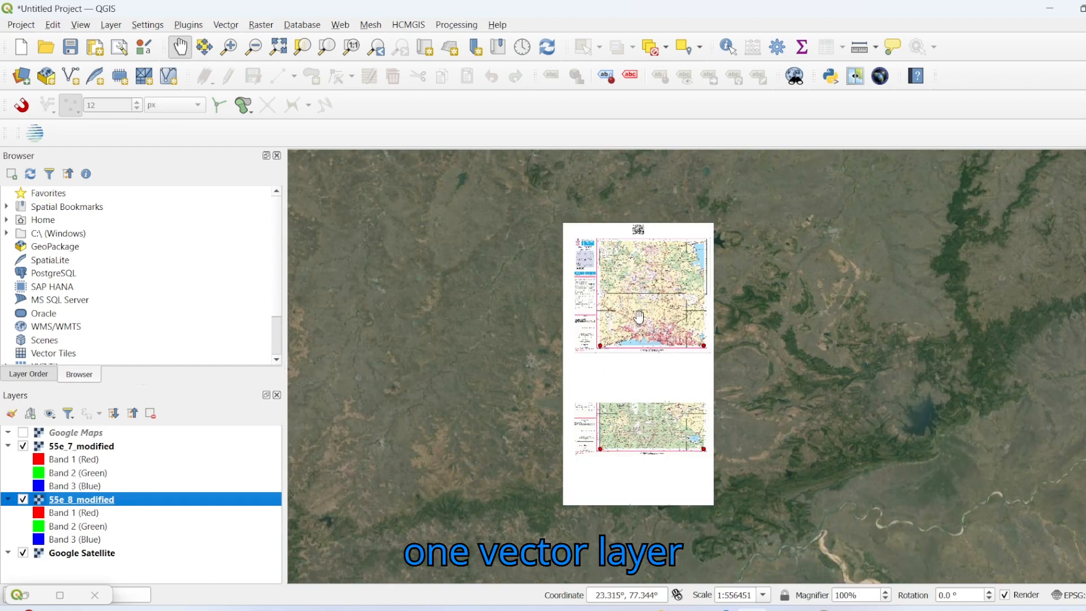
pyautogui.moveTo(599, 305); pyautogui.dragTo(558, 328)
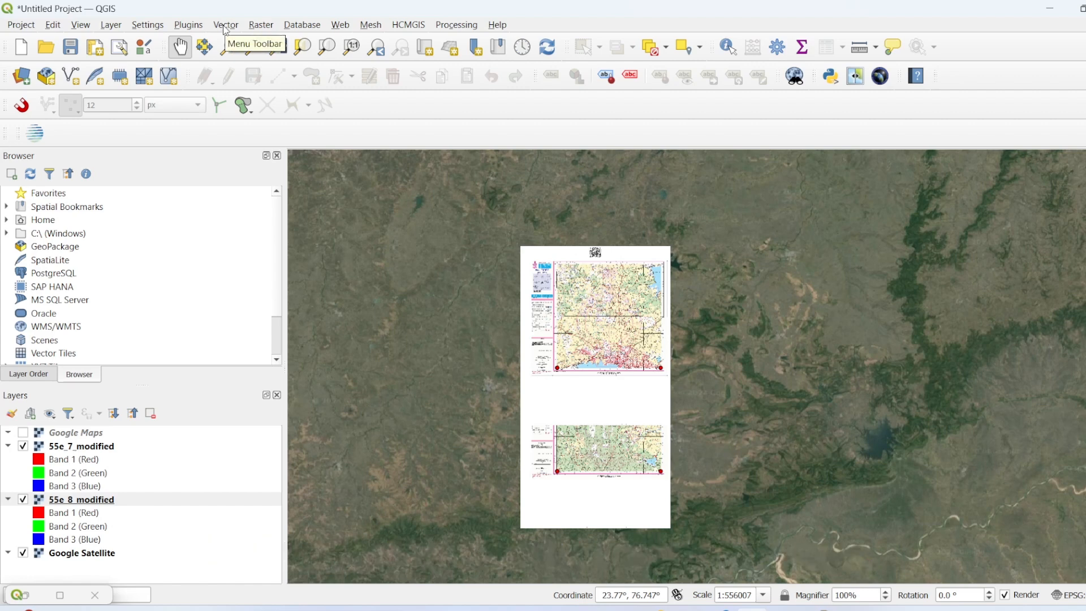
# Step: Add the clip_55e_7.shp shapefile from C:\data\GIS\Shapefile to the project as a vector layer
pyautogui.click(117, 26)
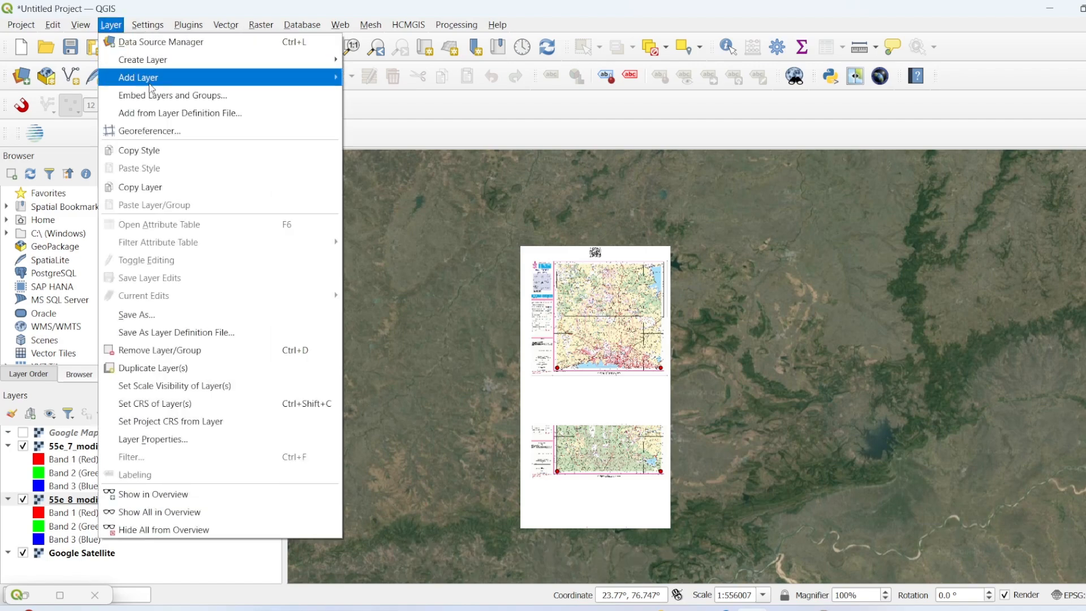
pyautogui.moveTo(155, 85)
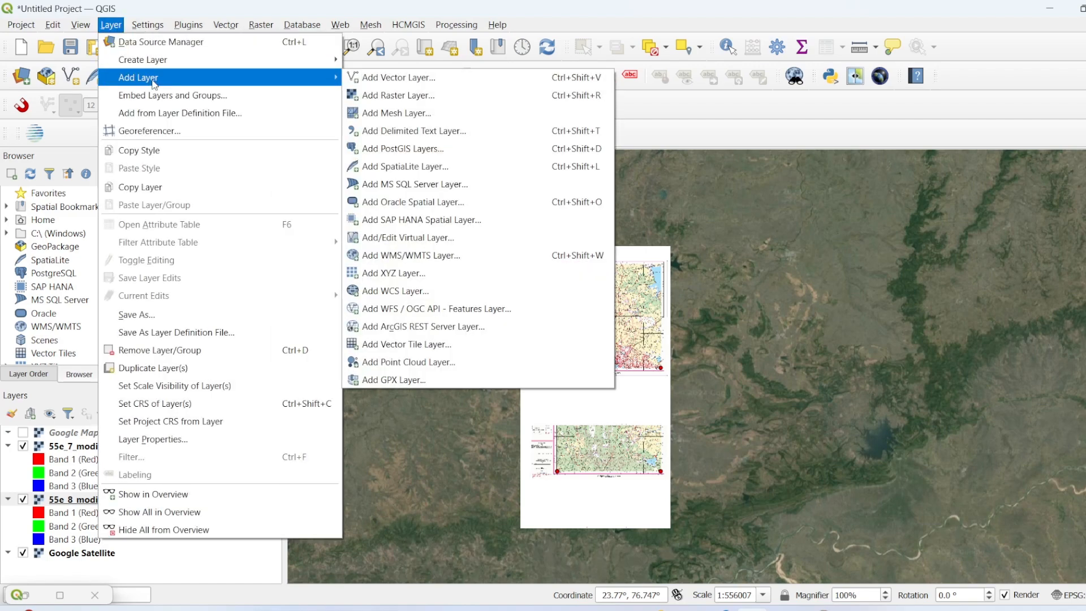
pyautogui.click(391, 79)
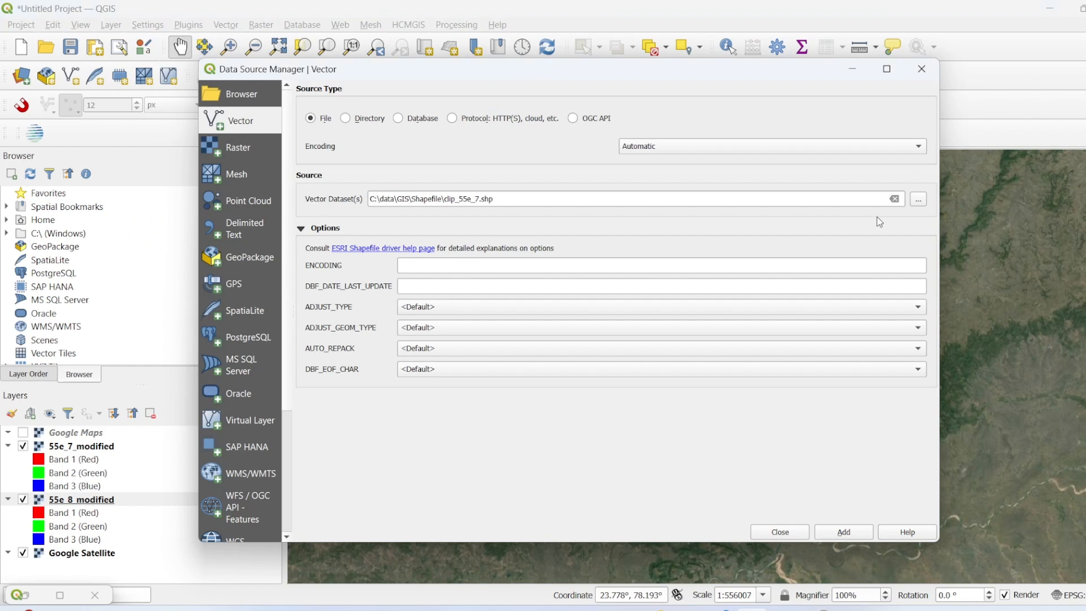
pyautogui.click(919, 201)
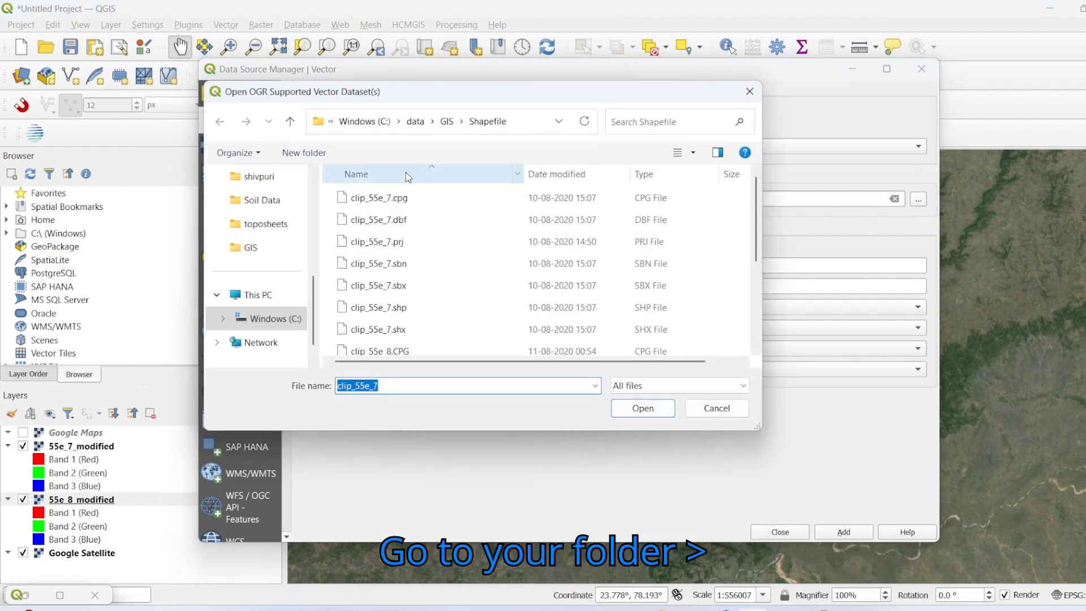
pyautogui.click(447, 123)
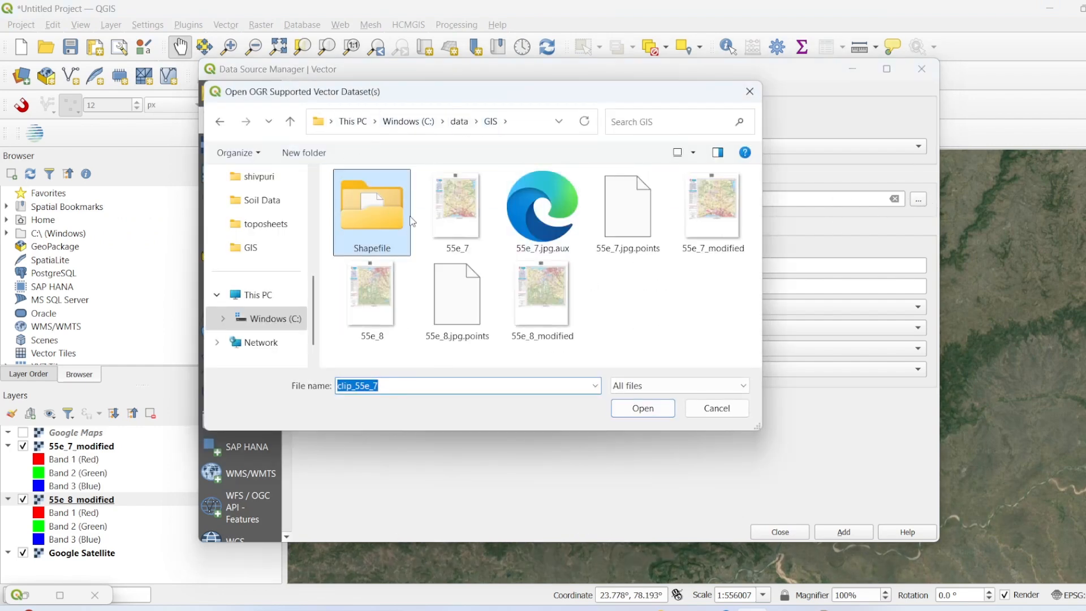
pyautogui.doubleClick(390, 239)
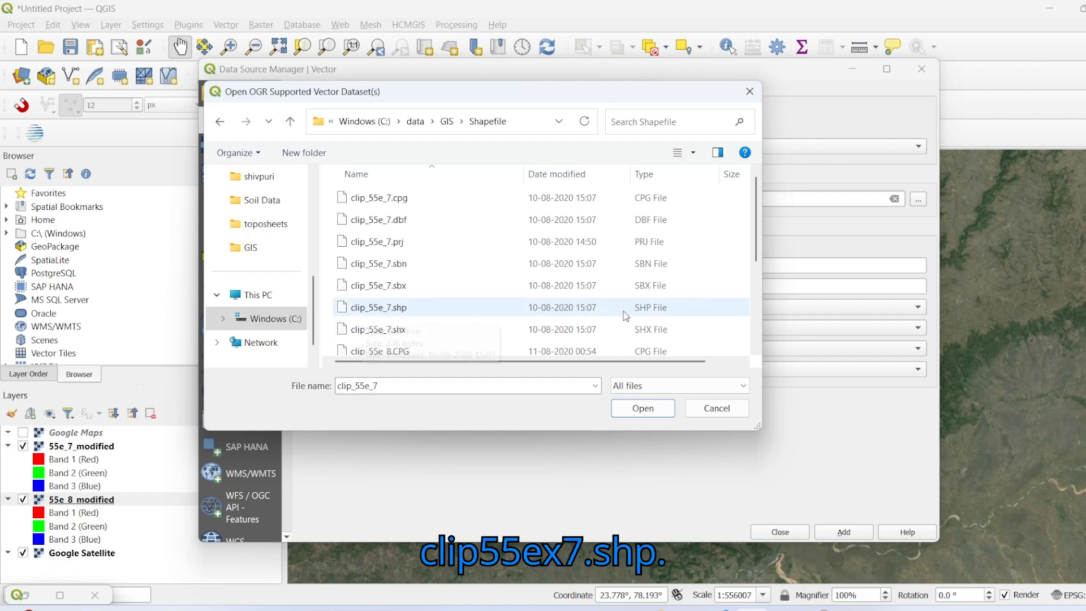
pyautogui.click(440, 318)
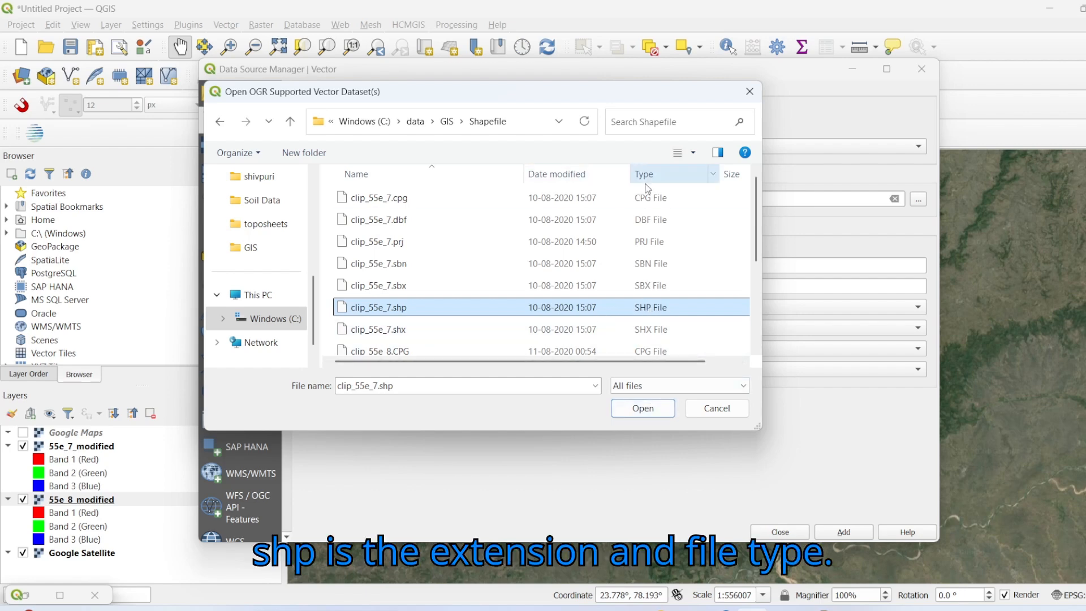
pyautogui.click(652, 408)
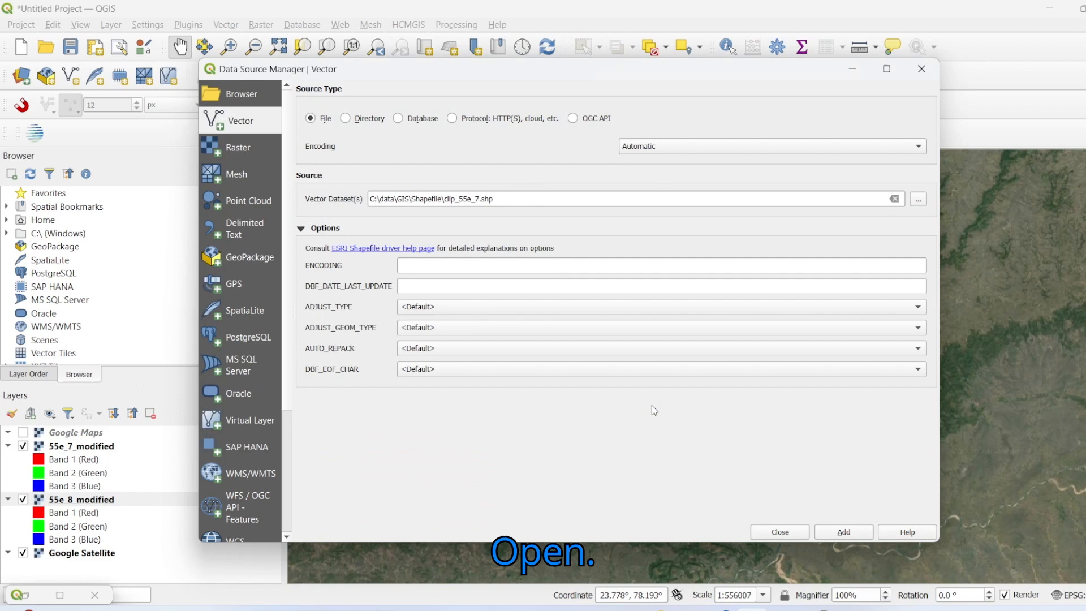
pyautogui.click(844, 532)
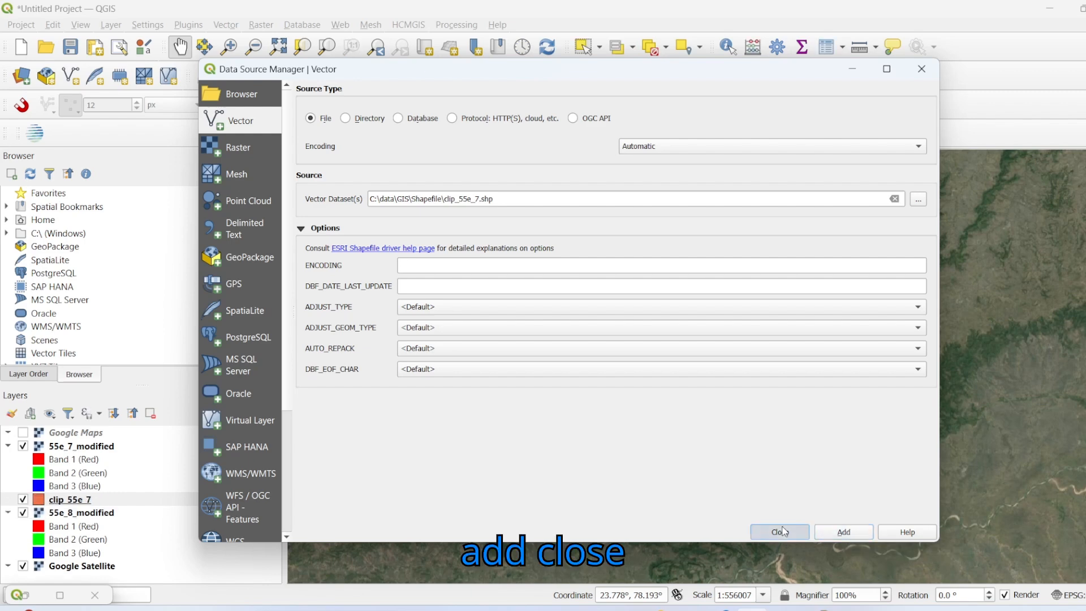
pyautogui.click(780, 532)
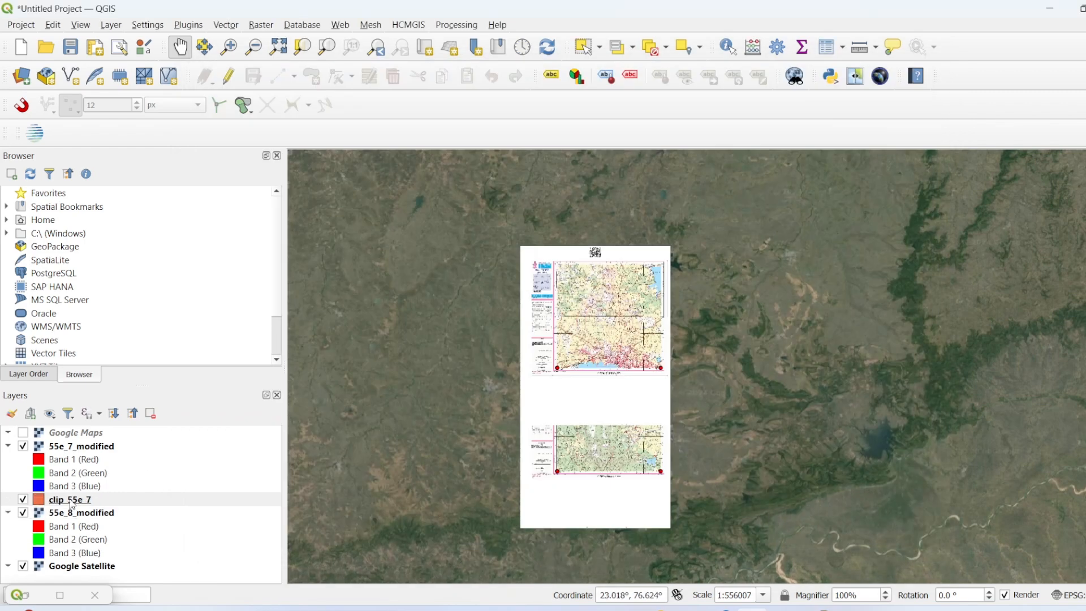
# Step: Move 55e_7_modified below 55e_8_modified in the layer order and style the clip_55e_7 polygon with the outline red symbol
pyautogui.moveTo(83, 447); pyautogui.dragTo(83, 517)
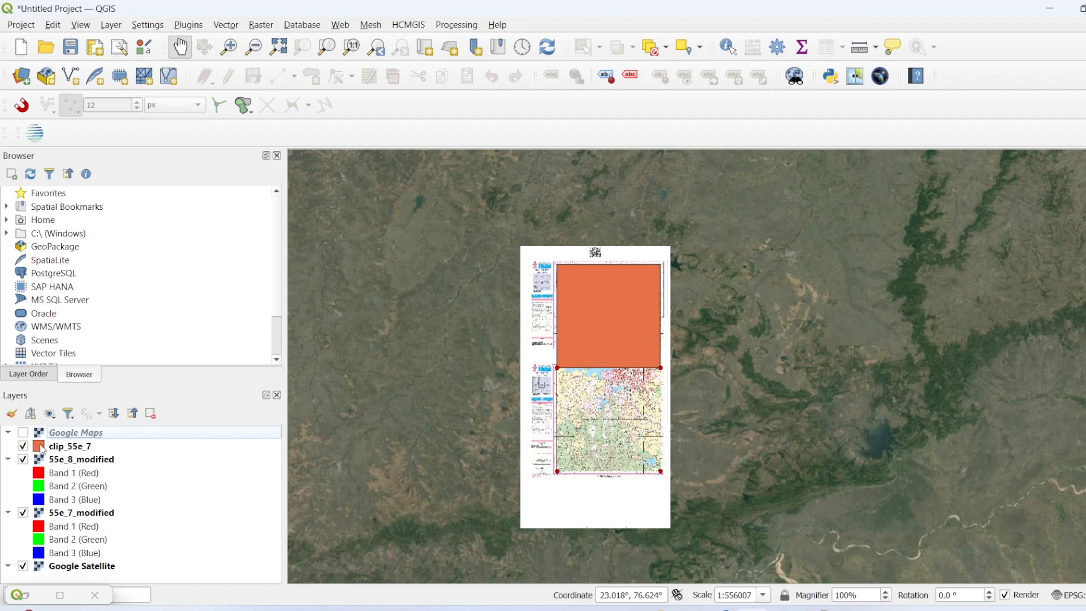
pyautogui.doubleClick(44, 449)
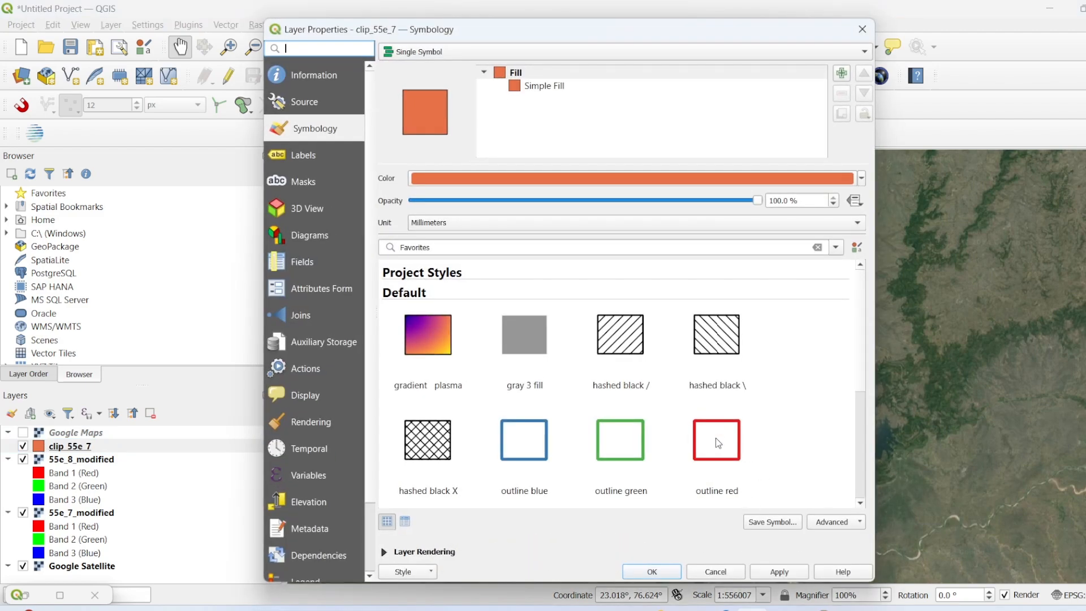
pyautogui.moveTo(717, 442)
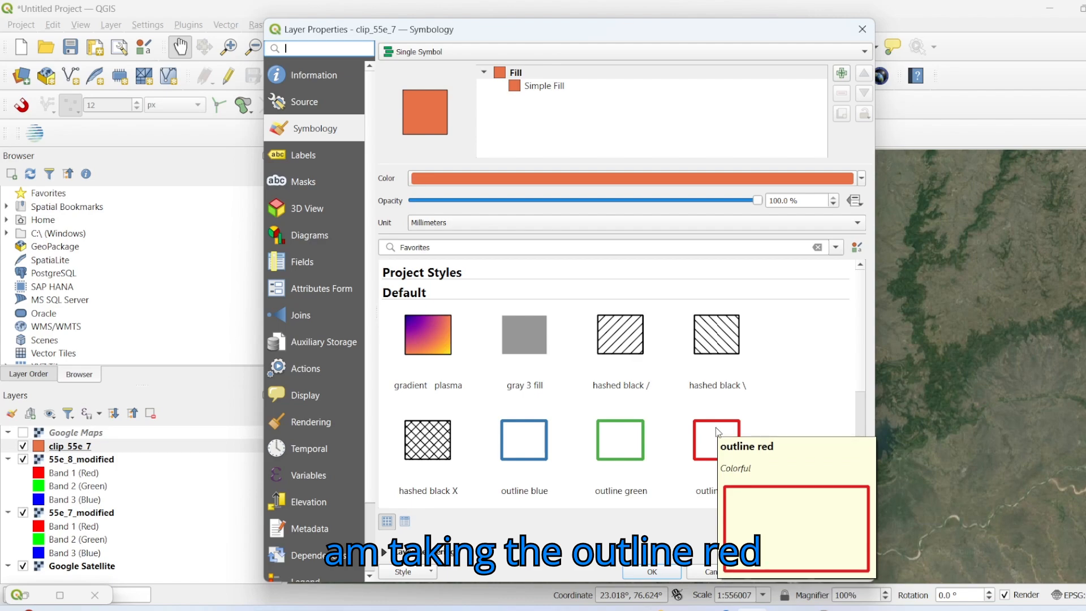
pyautogui.click(716, 429)
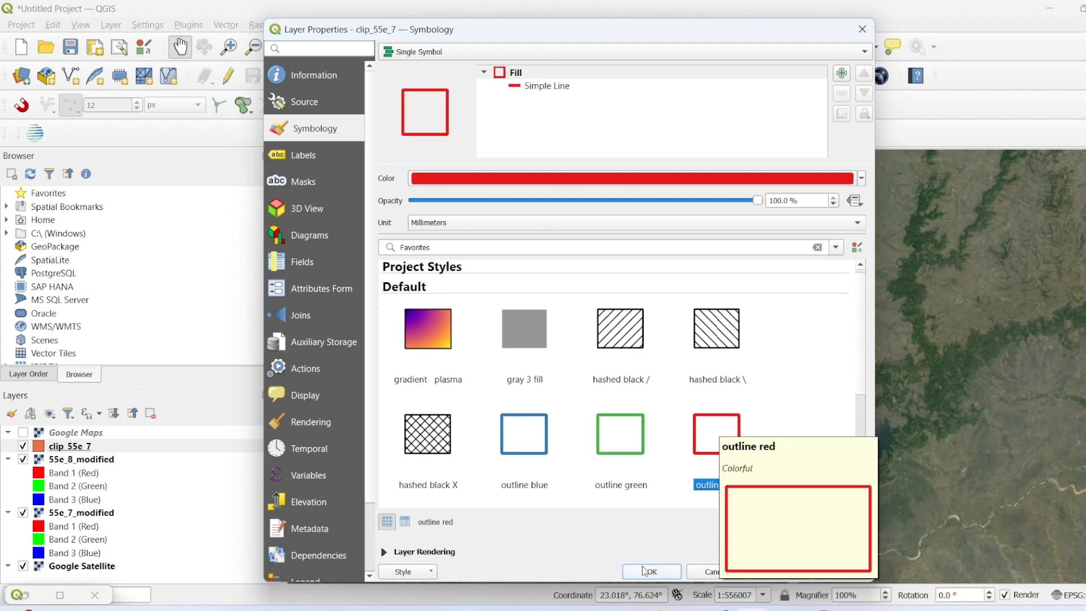
pyautogui.click(789, 573)
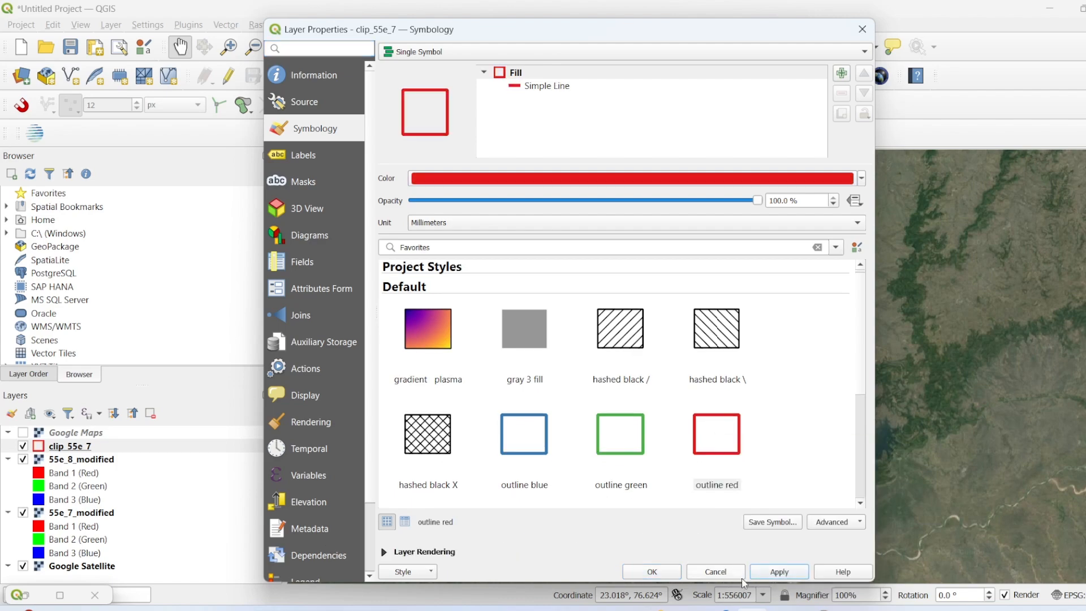
pyautogui.click(667, 572)
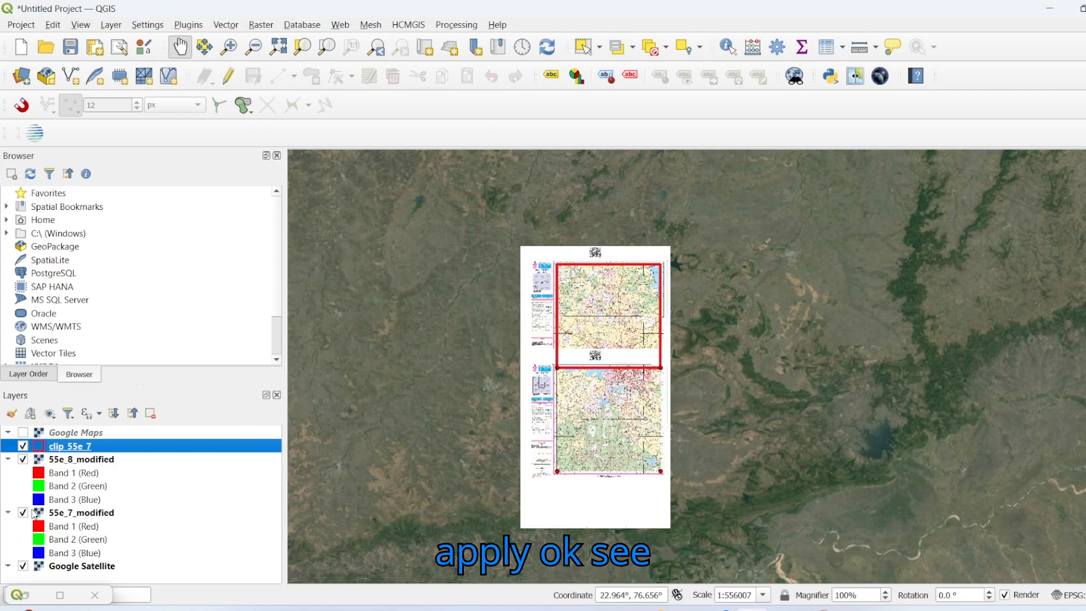
# Step: Hide the 55e_8_modified layer and examine the clip_55e_7 boundary around the map area of 55e_7_modified
pyautogui.click(23, 459)
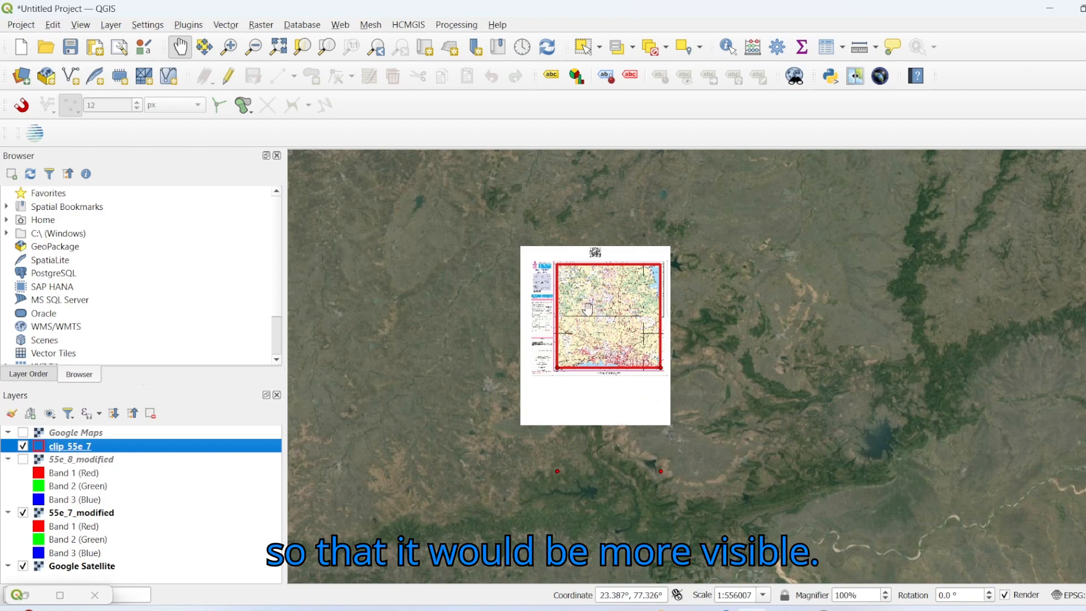
pyautogui.scroll(1, 636, 336)
pyautogui.moveTo(636, 273); pyautogui.dragTo(641, 389)
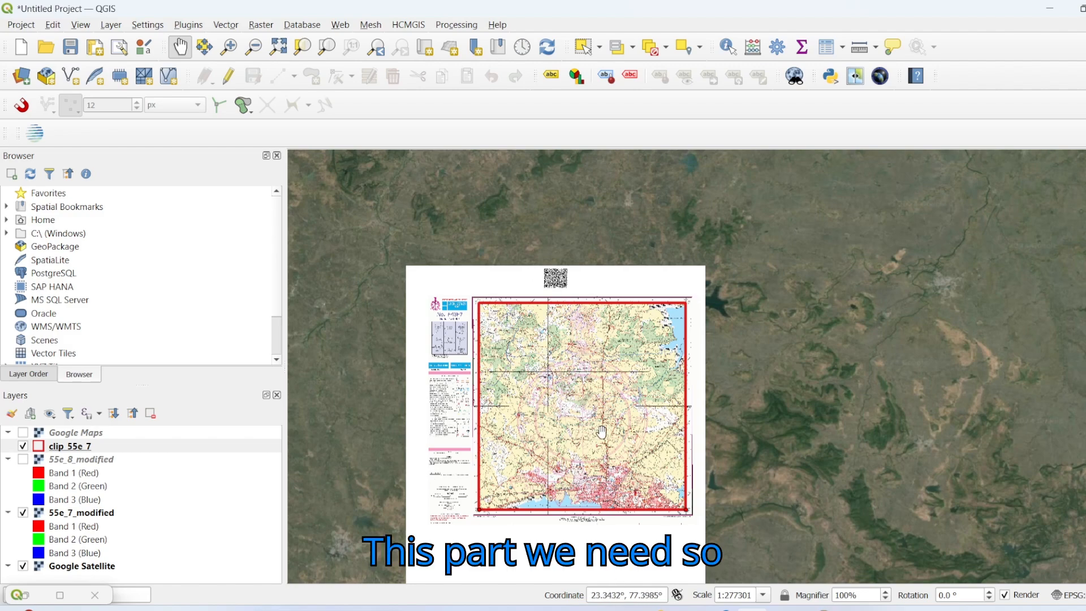
pyautogui.moveTo(599, 432); pyautogui.dragTo(619, 378)
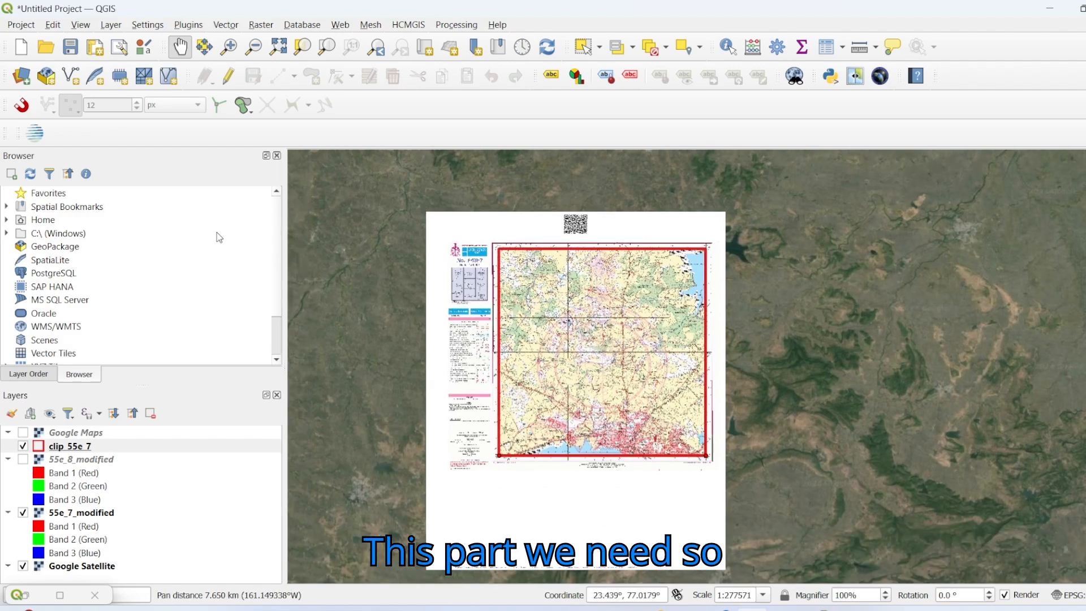
# Step: Set up Clip Raster by Mask Layer with 55e_7_modified as input and C:/data/GIS/Shapefile/clip_55e_7.shp as mask
pyautogui.click(259, 25)
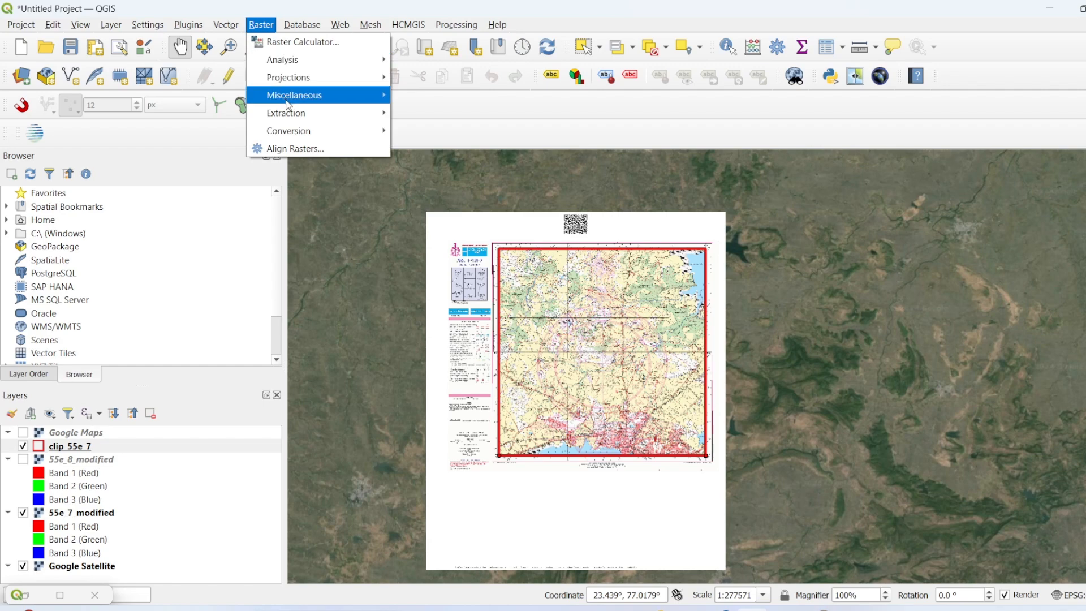
pyautogui.moveTo(339, 113)
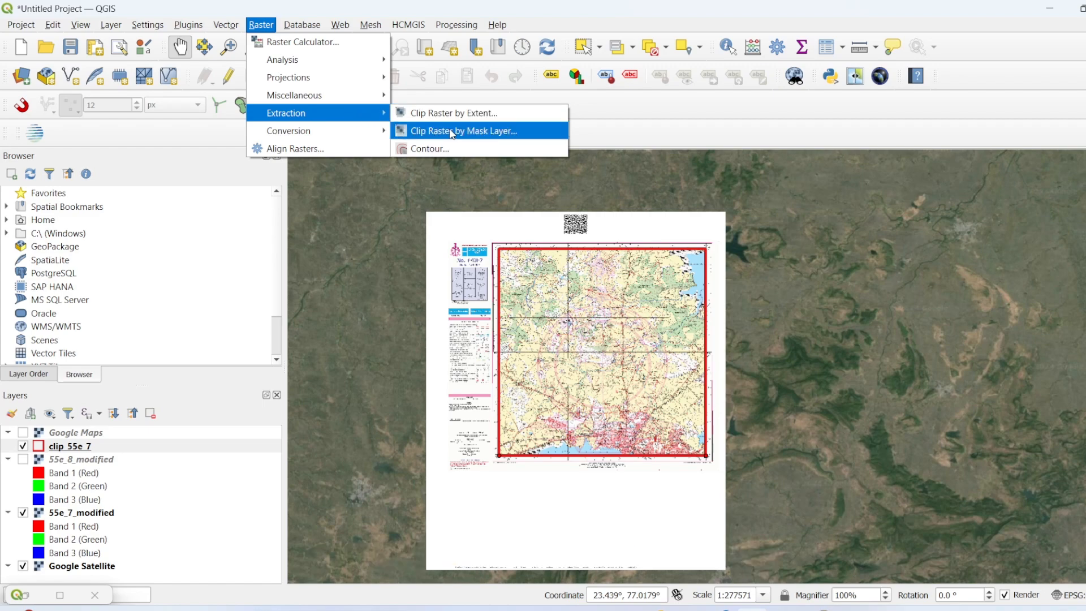
pyautogui.click(431, 133)
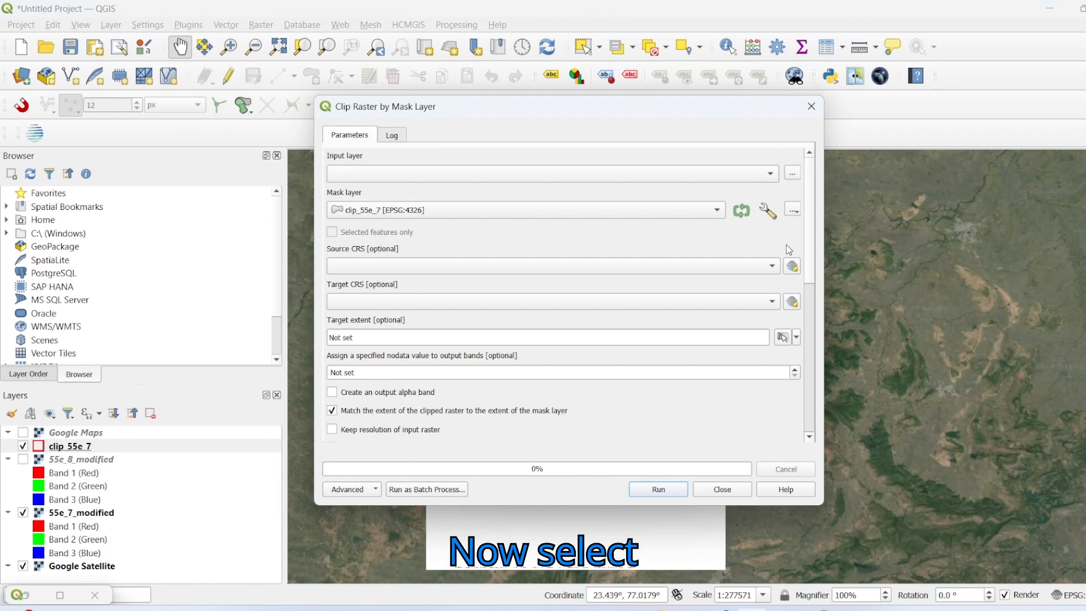
pyautogui.click(793, 210)
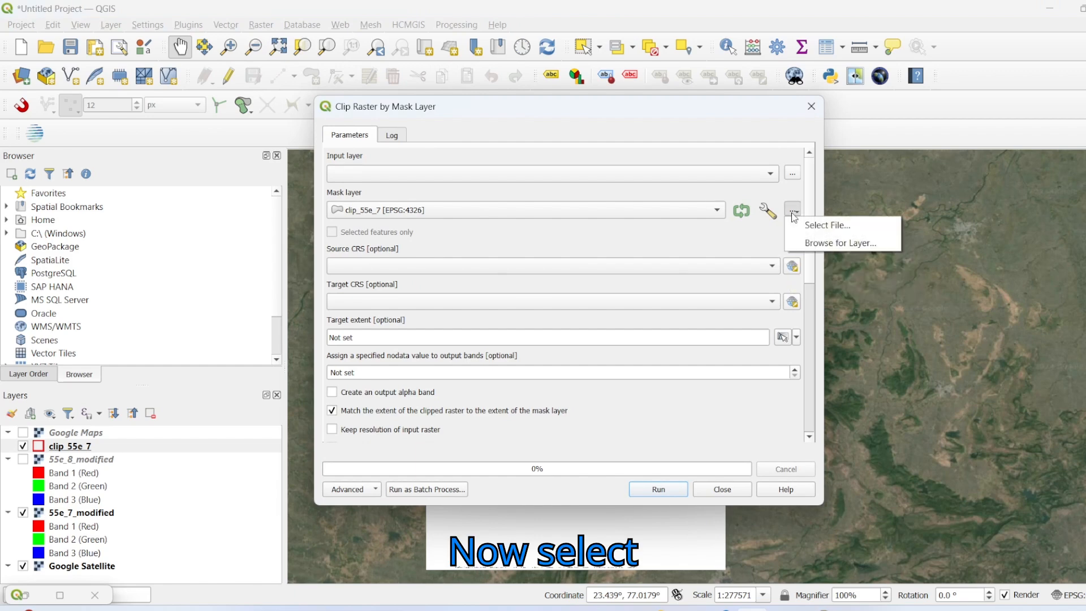
pyautogui.click(802, 222)
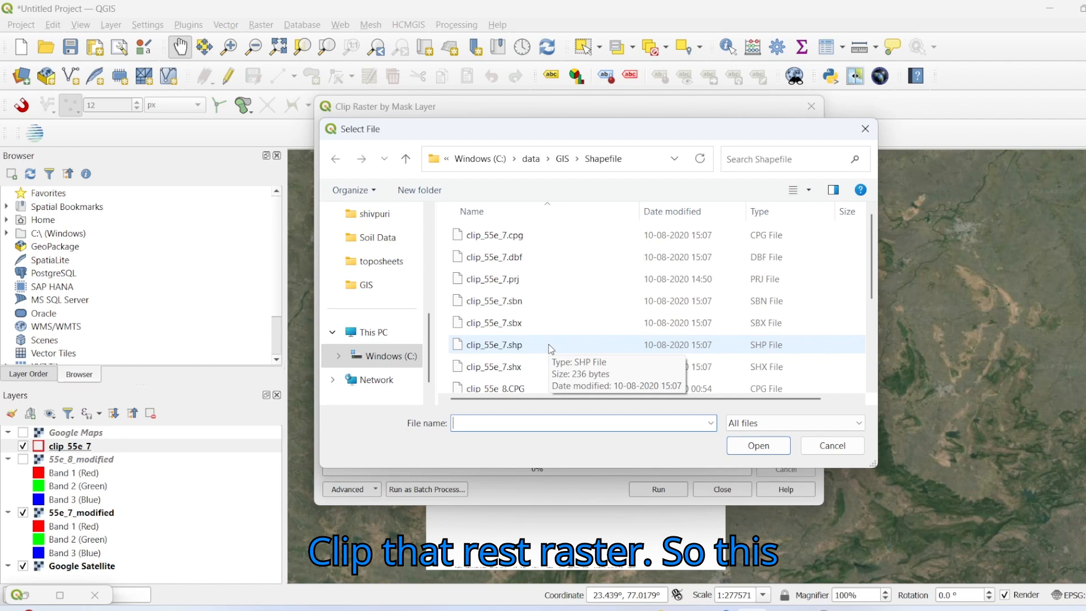
pyautogui.click(735, 346)
pyautogui.click(757, 446)
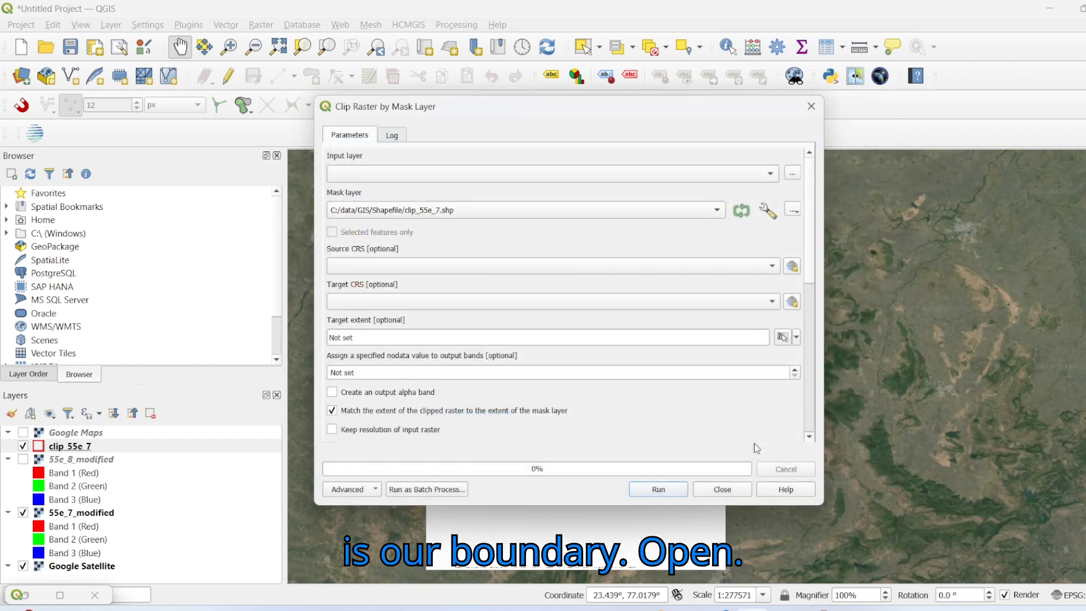
pyautogui.click(770, 174)
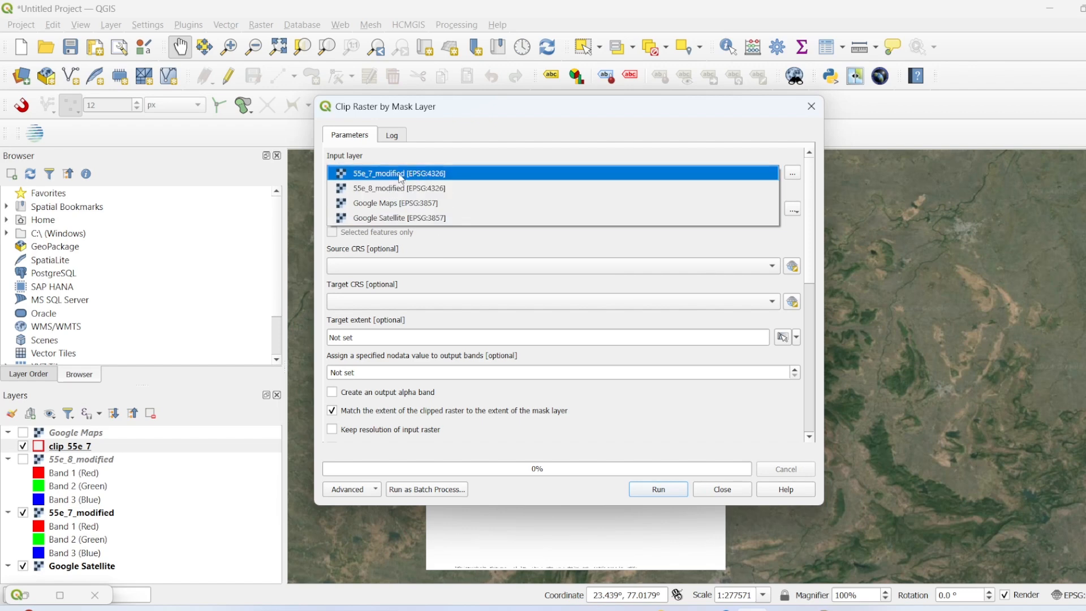
pyautogui.click(372, 174)
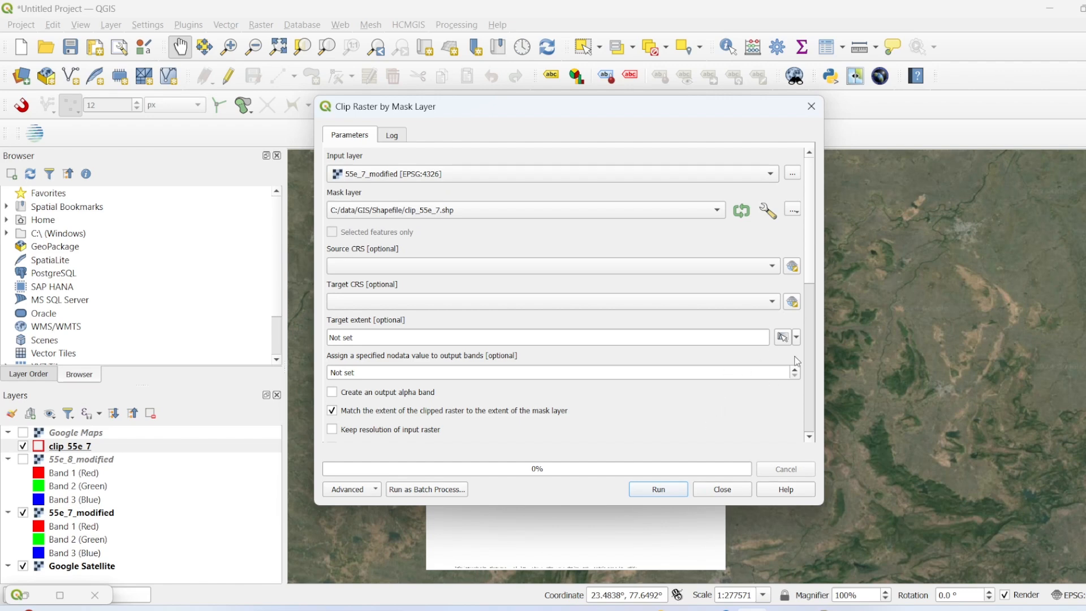
# Step: Set the clipped output file to 55e_7_clip.tif in C:\data\GIS and run the clip
pyautogui.scroll(-7, 798, 367)
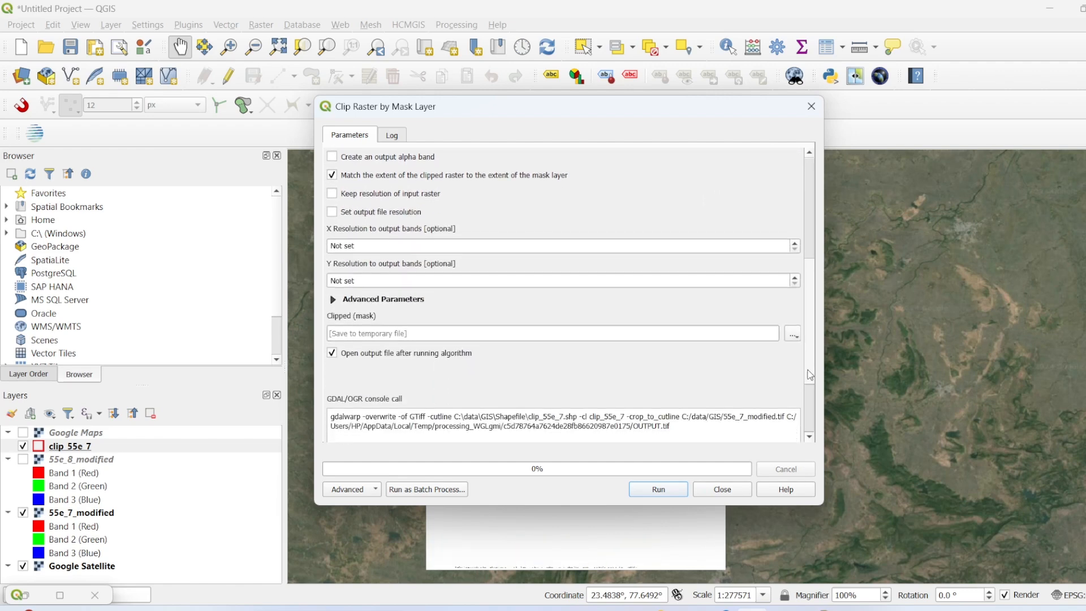
pyautogui.scroll(-3, 810, 374)
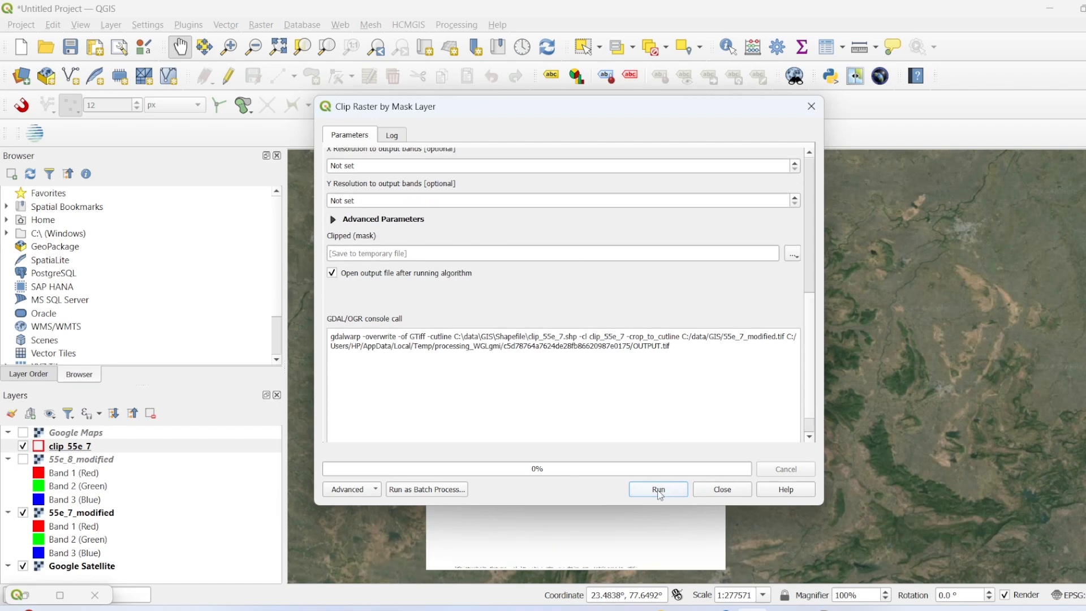
pyautogui.click(794, 255)
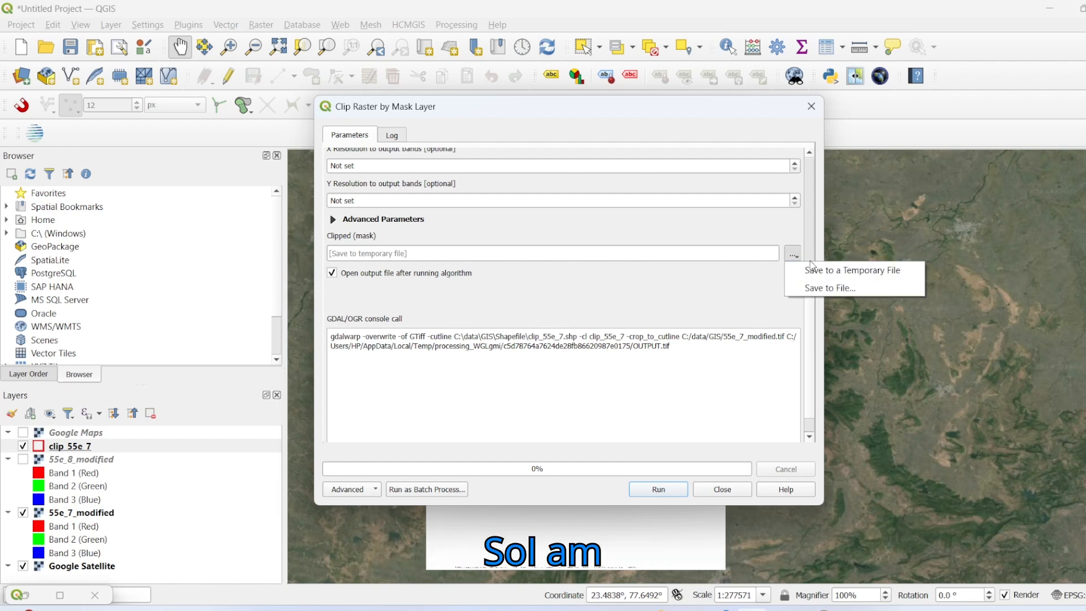
pyautogui.click(835, 287)
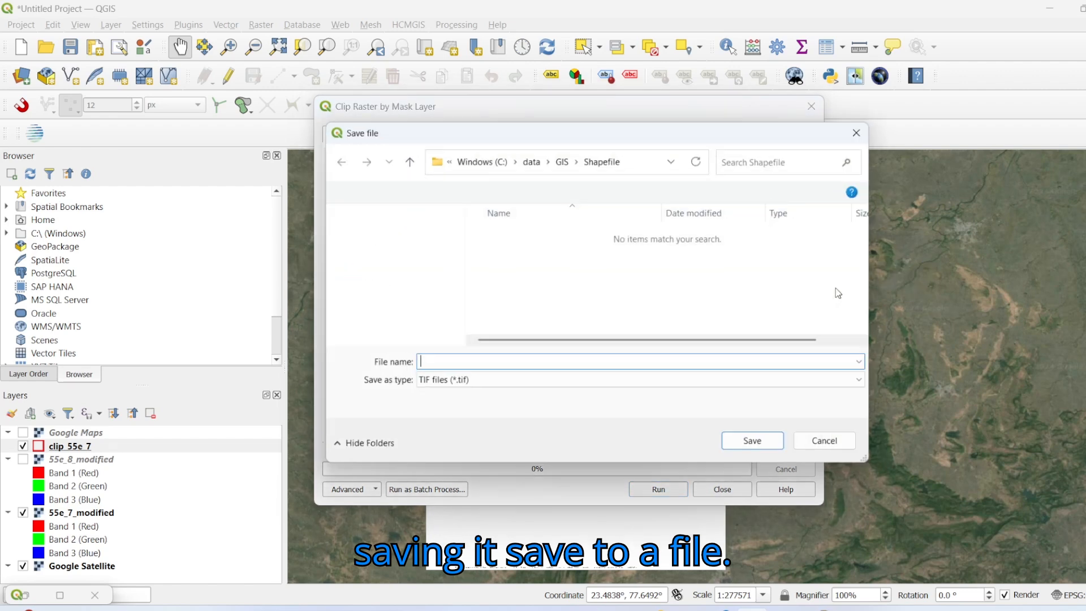
pyautogui.click(562, 160)
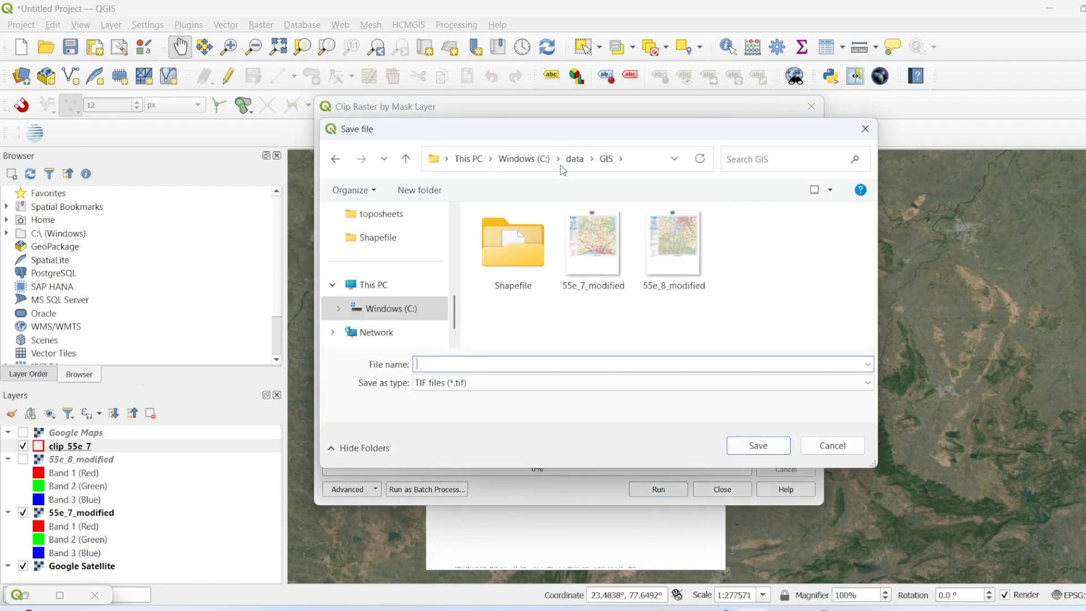
pyautogui.click(597, 239)
pyautogui.click(490, 361)
pyautogui.click(486, 363)
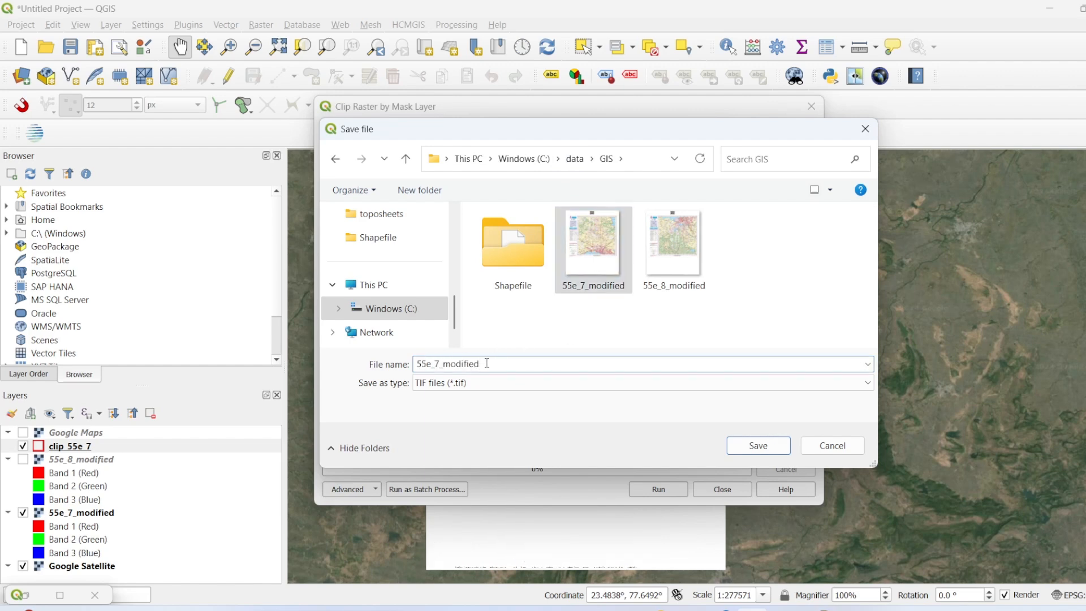
pyautogui.write('==')
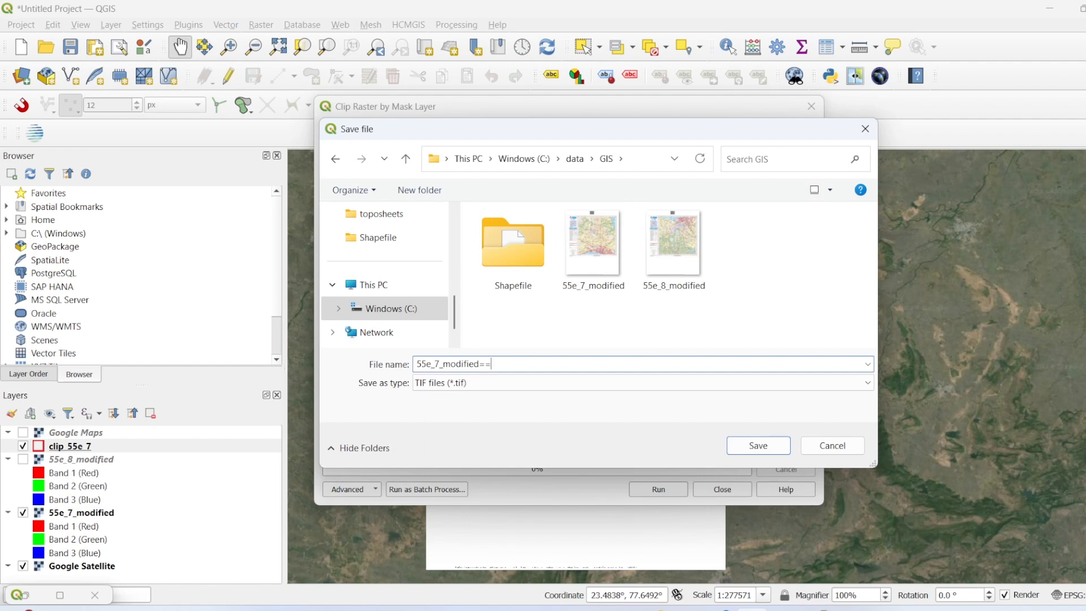
pyautogui.press('BackSpace')
pyautogui.press('BackSpace')
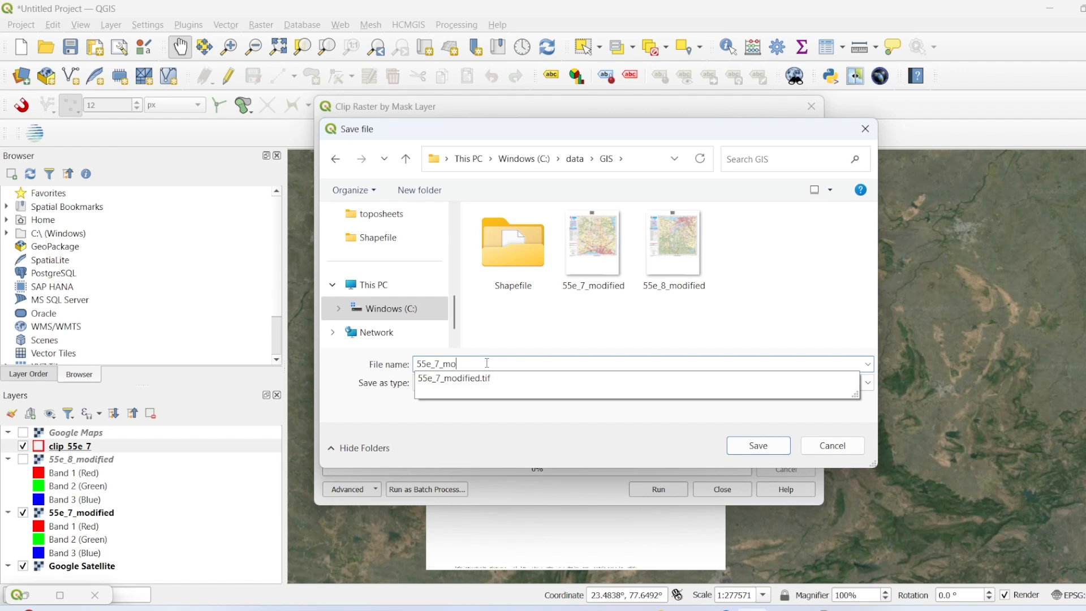
pyautogui.write('cl')
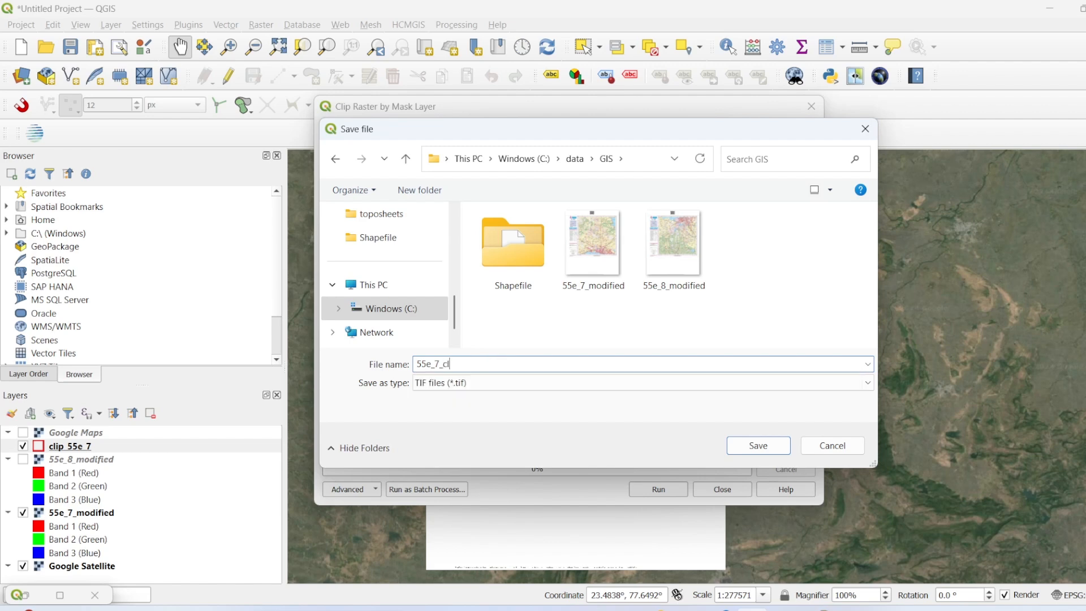
pyautogui.write('ip.tif')
pyautogui.click(747, 447)
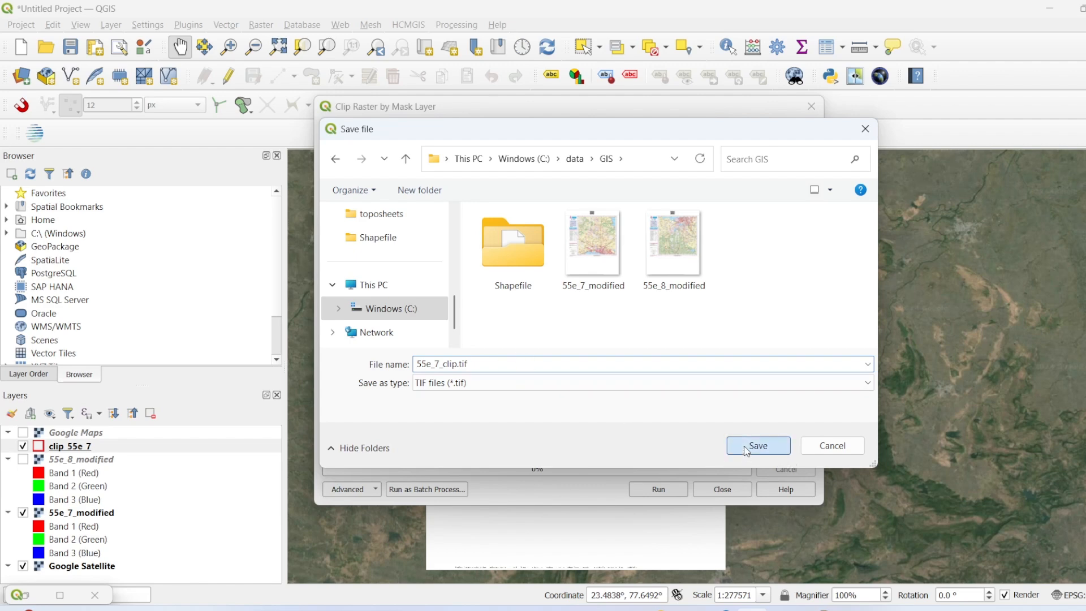
pyautogui.click(648, 488)
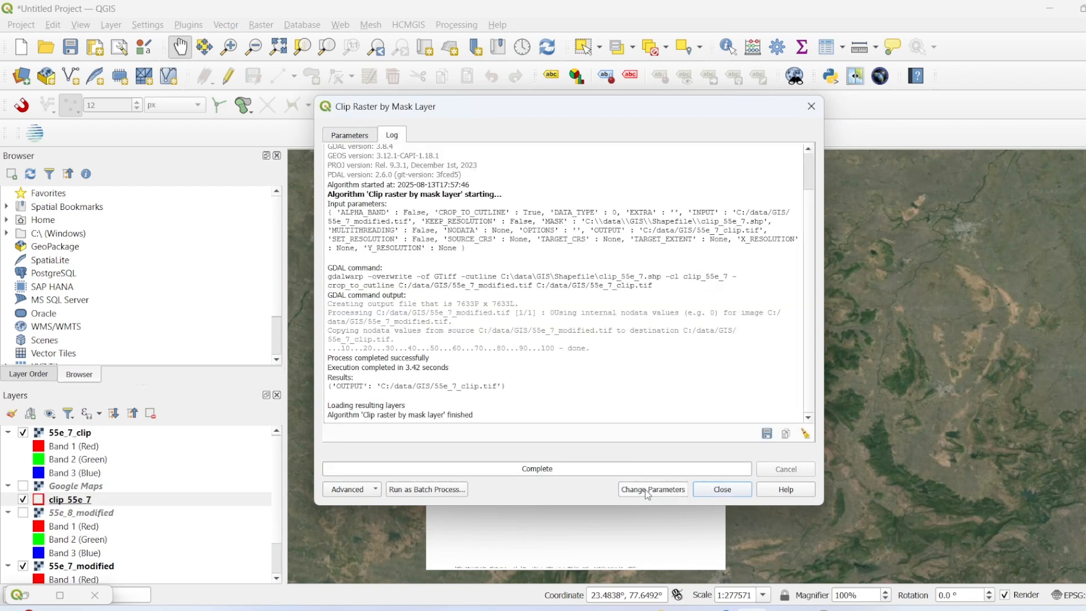
pyautogui.click(721, 490)
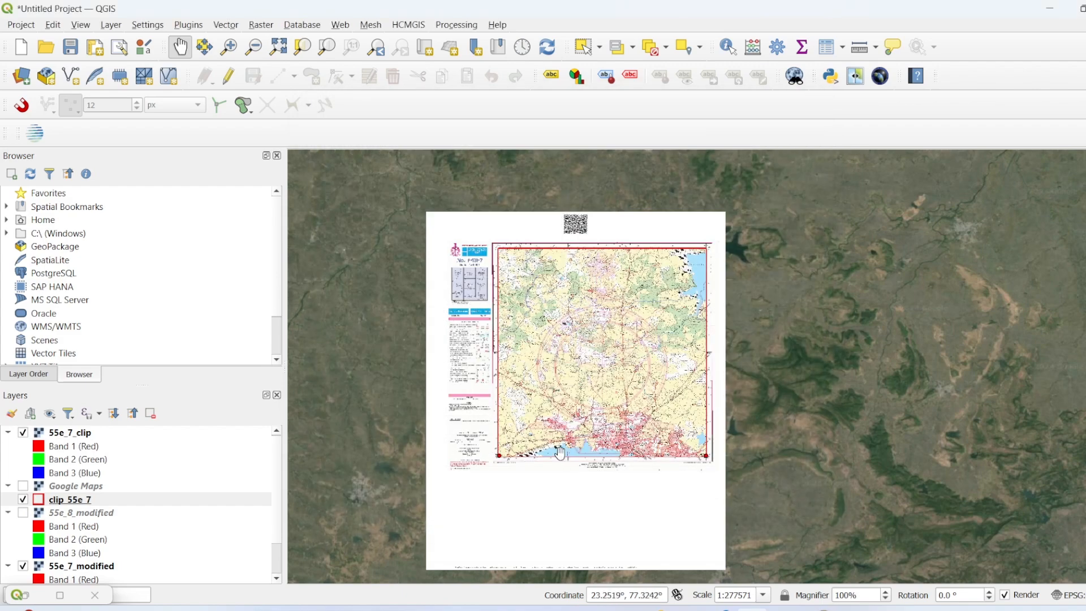
# Step: Hide the 55e_7_modified layer and inspect the clipped 55e_7_clip raster over the satellite imagery
pyautogui.moveTo(561, 452); pyautogui.dragTo(566, 343)
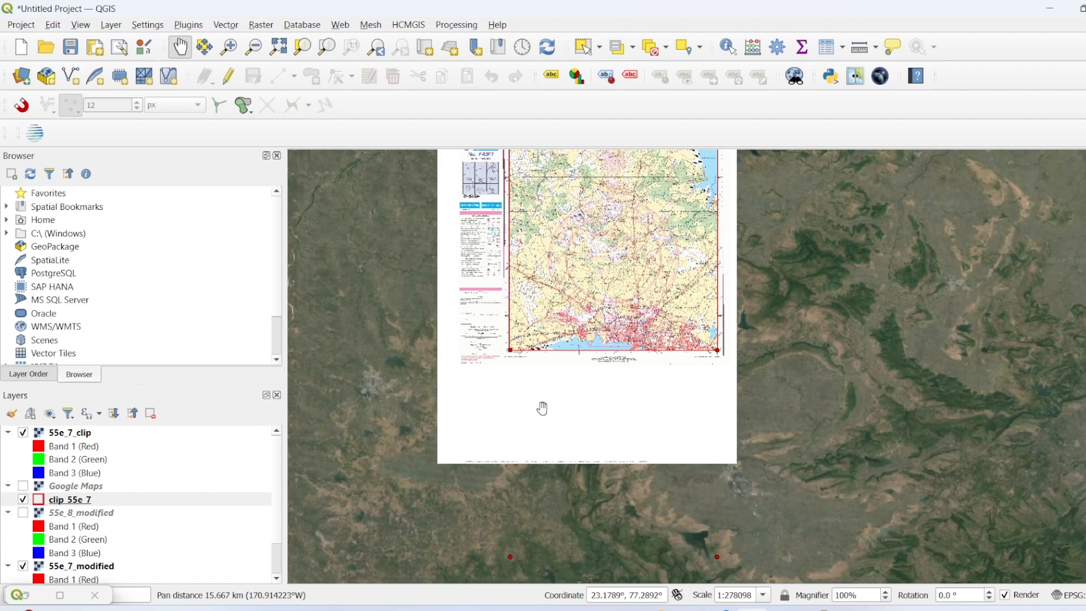
pyautogui.scroll(-1, 15, 541)
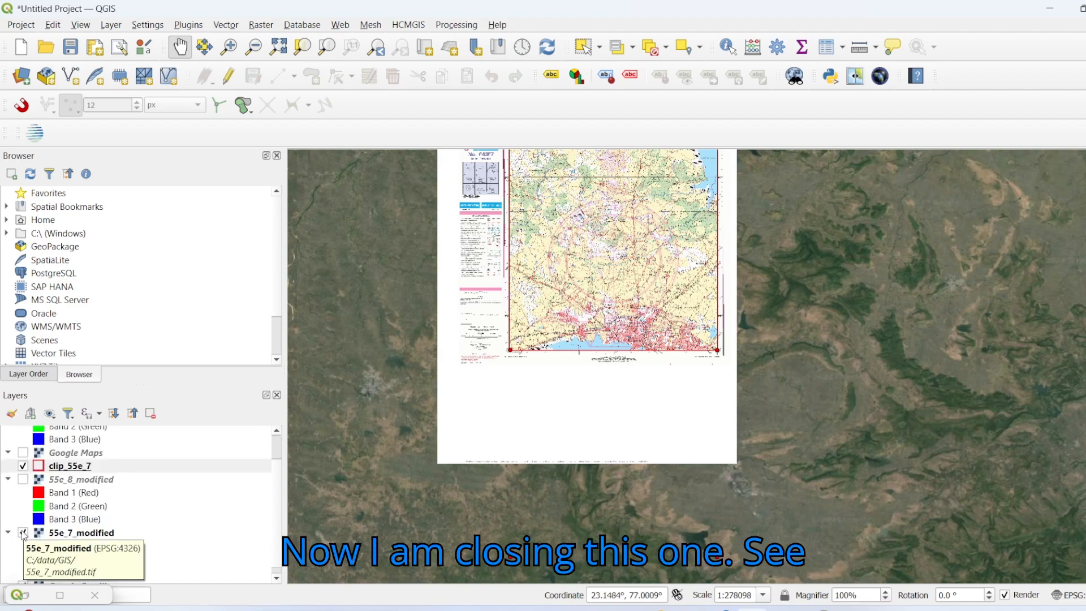
pyautogui.click(22, 533)
pyautogui.moveTo(537, 338); pyautogui.dragTo(507, 429)
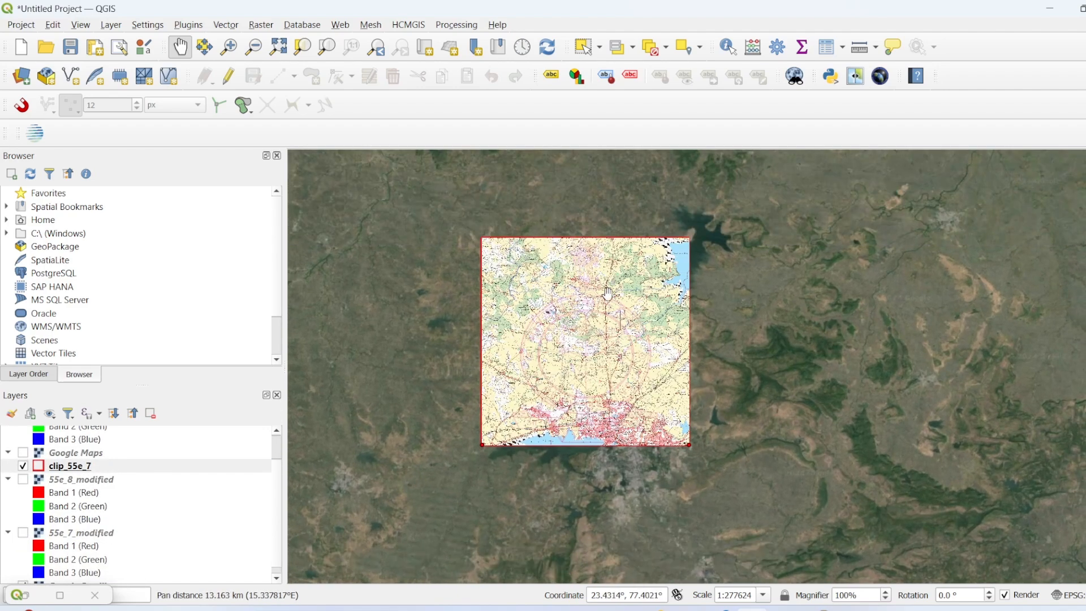
pyautogui.scroll(1, 596, 330)
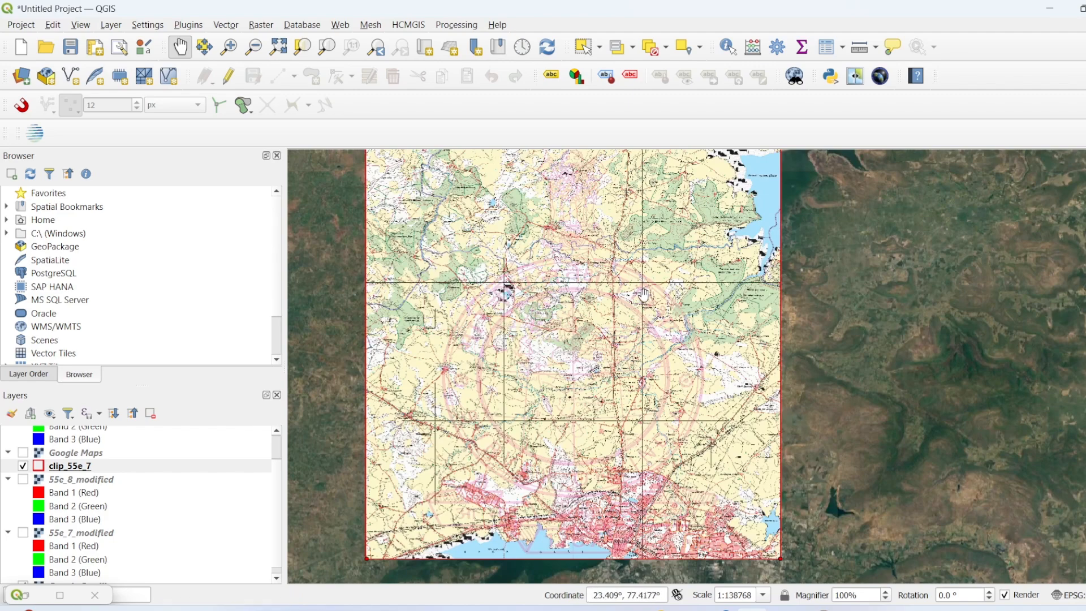
pyautogui.scroll(-2, 640, 307)
pyautogui.scroll(2, 625, 331)
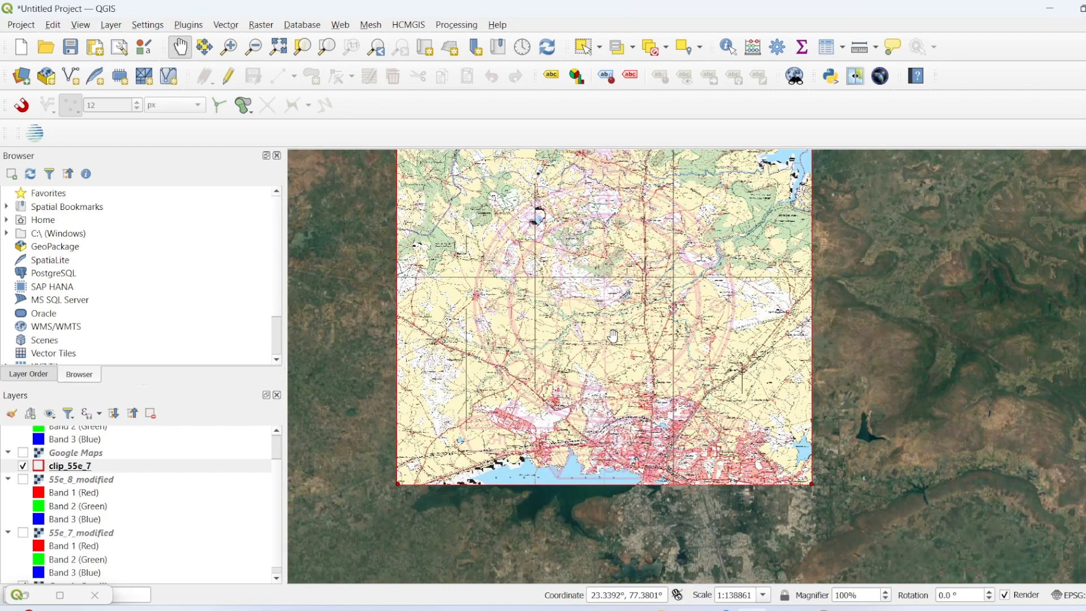
pyautogui.moveTo(613, 347); pyautogui.dragTo(652, 314)
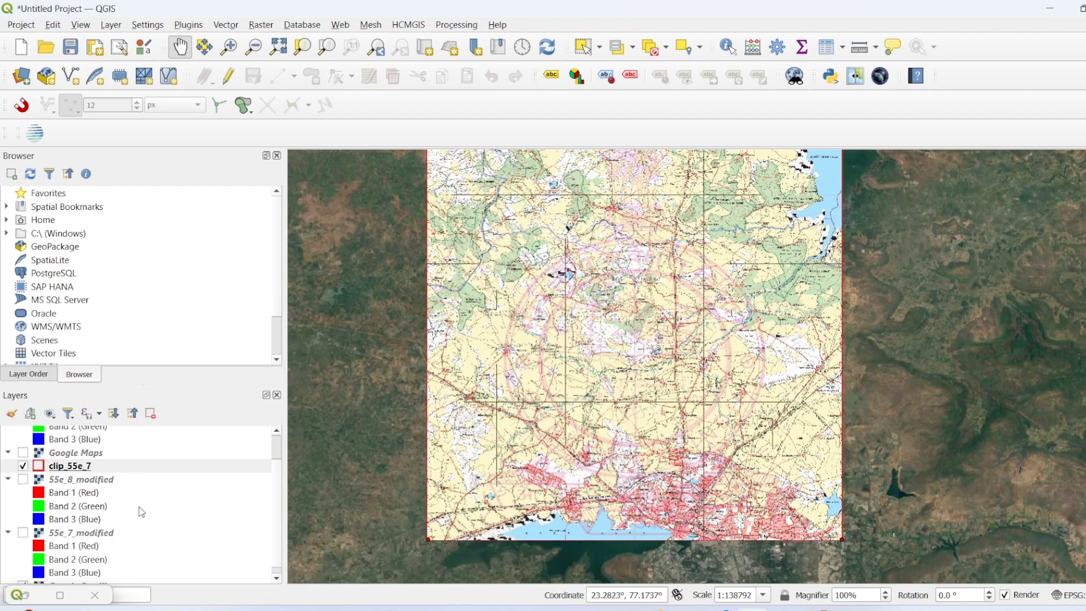
# Step: Hide the clip_55e_7 boundary and 55e_7_clip raster, and display the 55e_8_modified toposheet over the satellite imagery
pyautogui.click(27, 469)
pyautogui.click(23, 467)
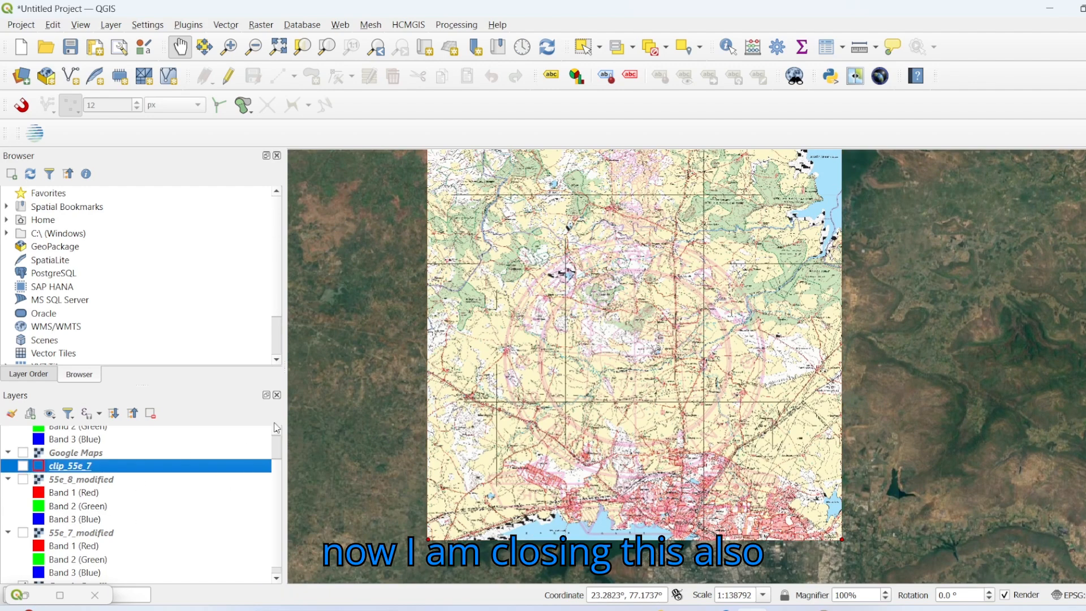
pyautogui.scroll(-1, 791, 370)
pyautogui.moveTo(736, 374); pyautogui.dragTo(621, 308)
pyautogui.scroll(-1, 131, 551)
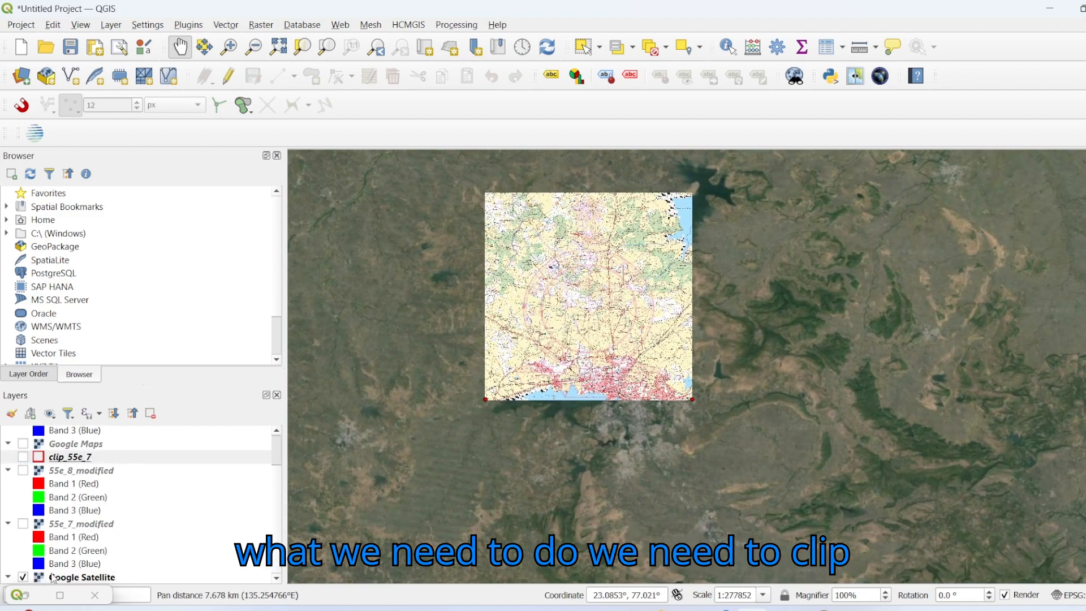
pyautogui.click(26, 460)
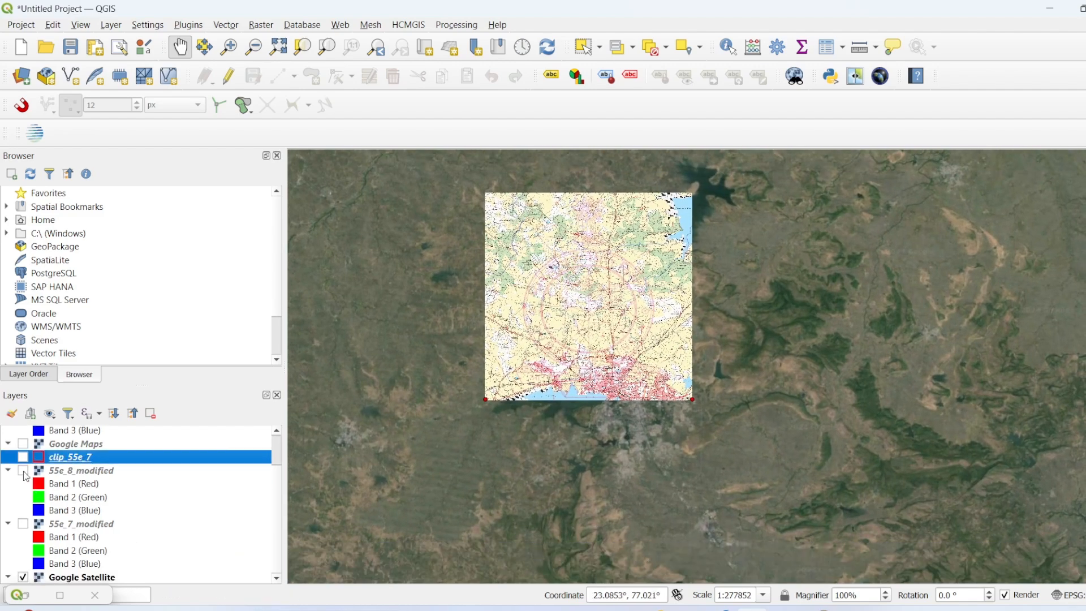
pyautogui.click(23, 471)
pyautogui.moveTo(612, 458); pyautogui.dragTo(632, 403)
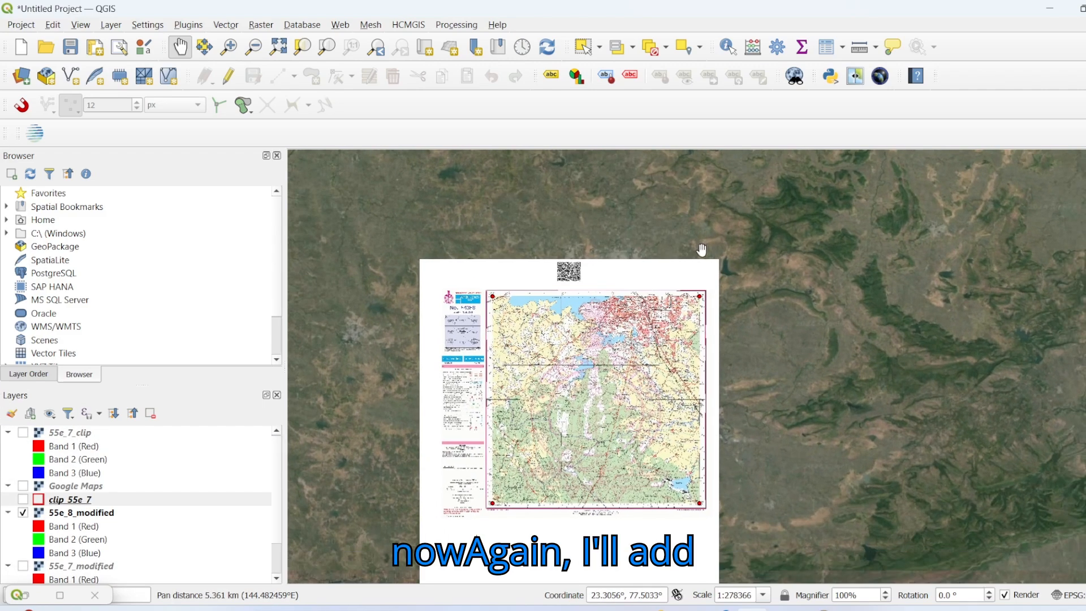
# Step: Add the shapefile clip_55e_8.shp from C:\data\GIS\Shapefile to the project as a vector layer
pyautogui.click(111, 25)
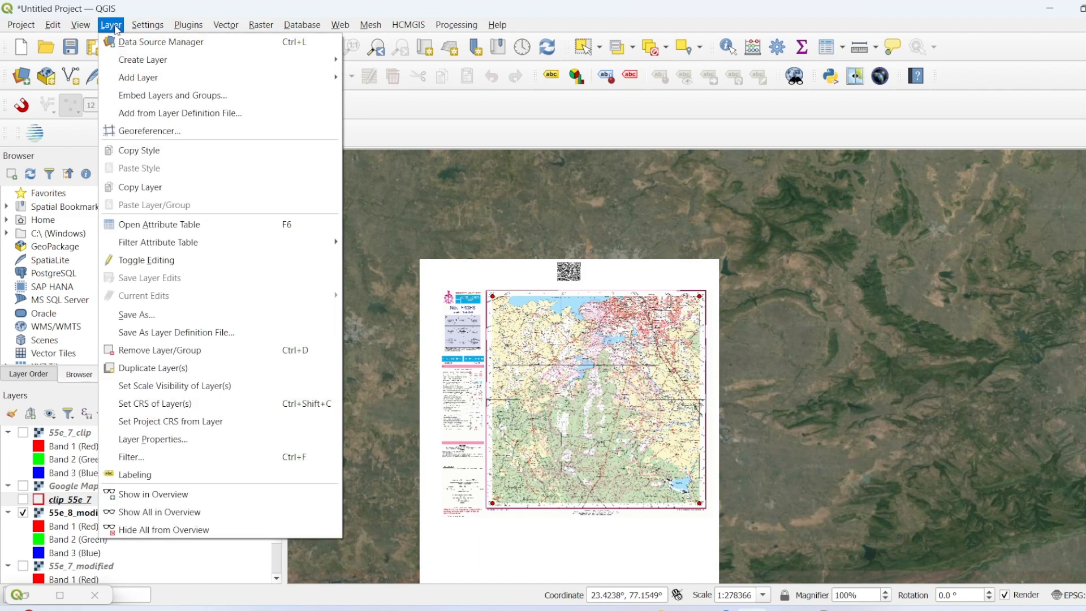
pyautogui.moveTo(136, 80)
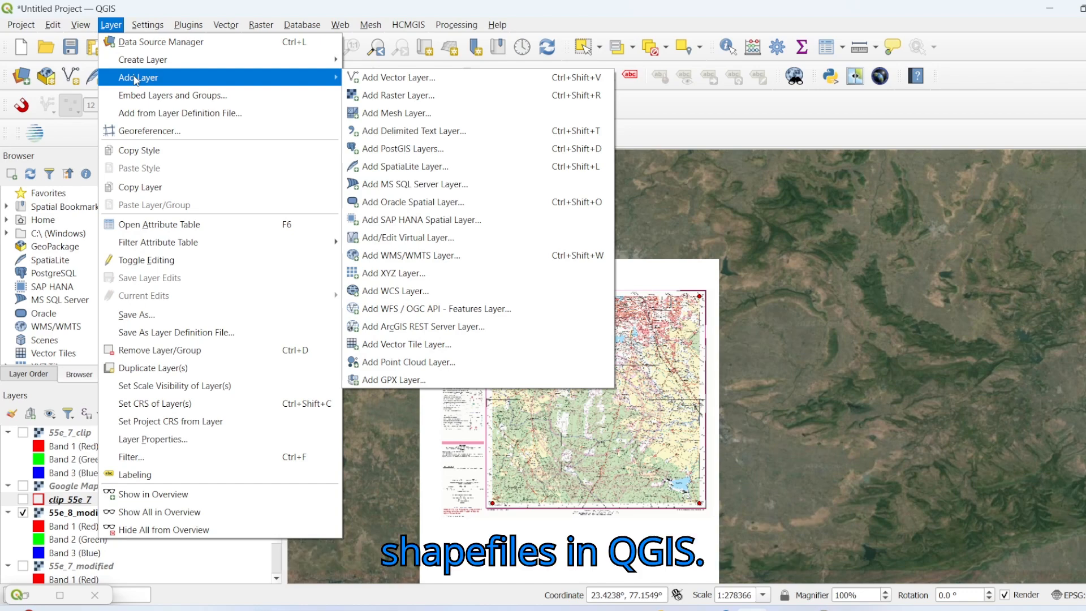
pyautogui.moveTo(168, 69)
pyautogui.moveTo(138, 24)
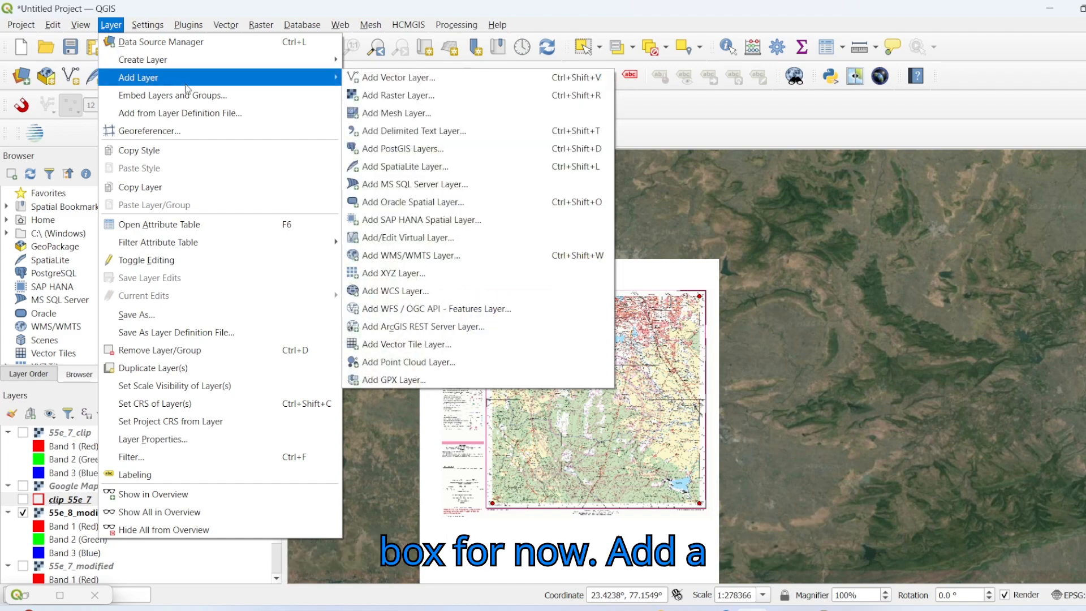
pyautogui.click(405, 77)
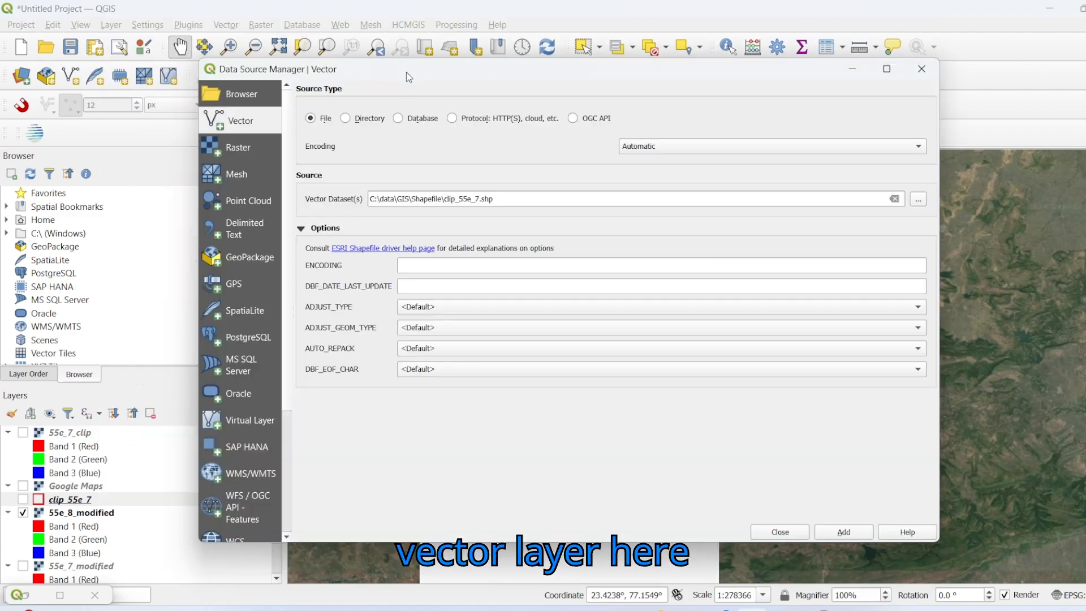
pyautogui.click(919, 201)
pyautogui.scroll(-1, 441, 295)
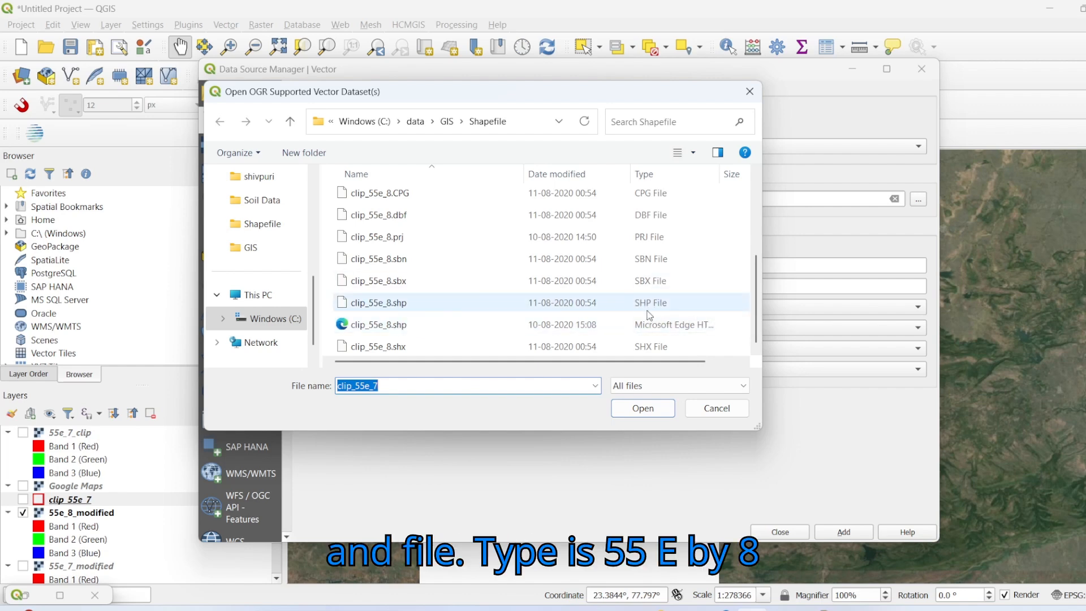
pyautogui.click(395, 305)
pyautogui.click(660, 409)
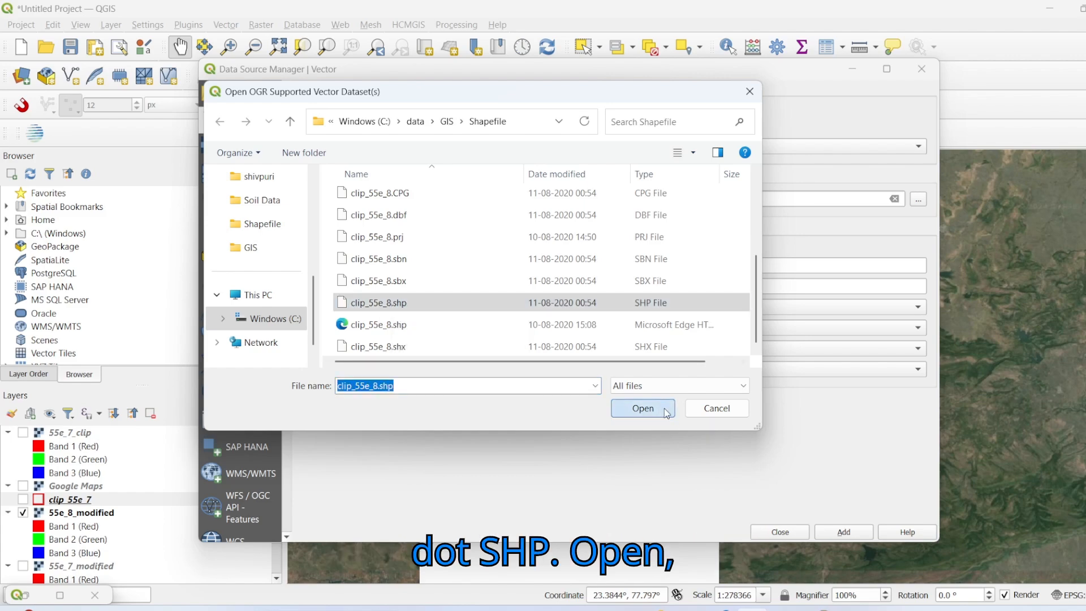
pyautogui.click(844, 532)
pyautogui.click(785, 532)
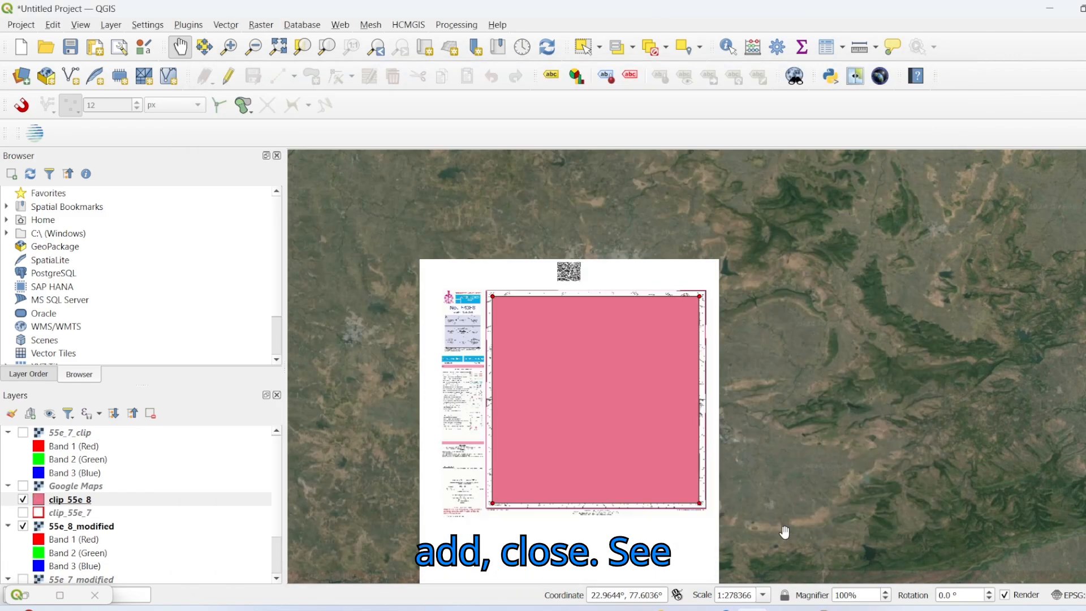
# Step: Style the clip_55e_8 layer with the outline red symbol and check its boundary around the 55e_8_modified map area
pyautogui.click(39, 504)
pyautogui.doubleClick(38, 503)
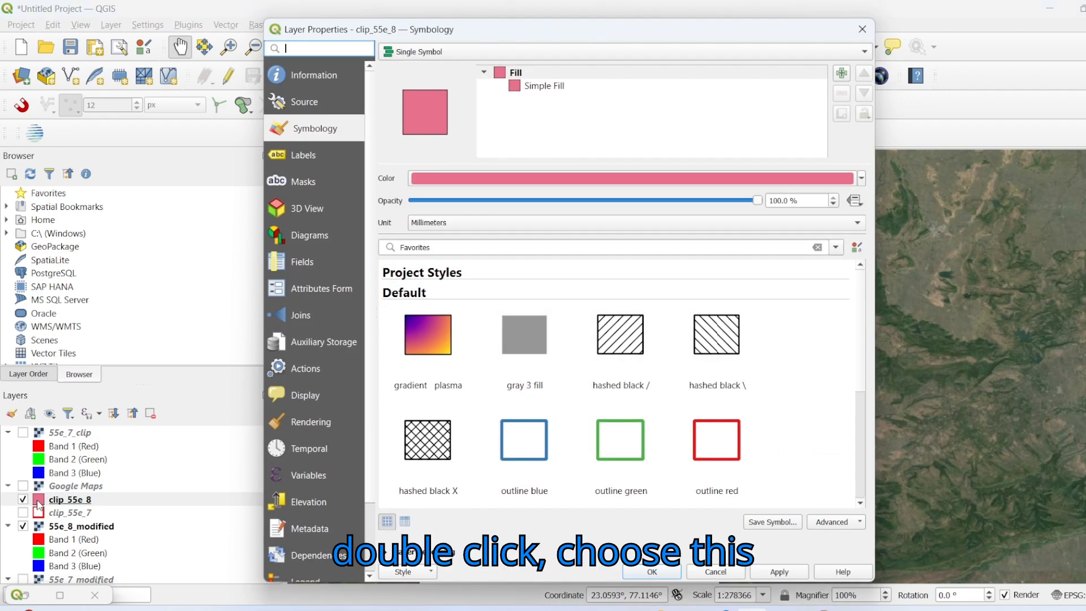
pyautogui.doubleClick(735, 447)
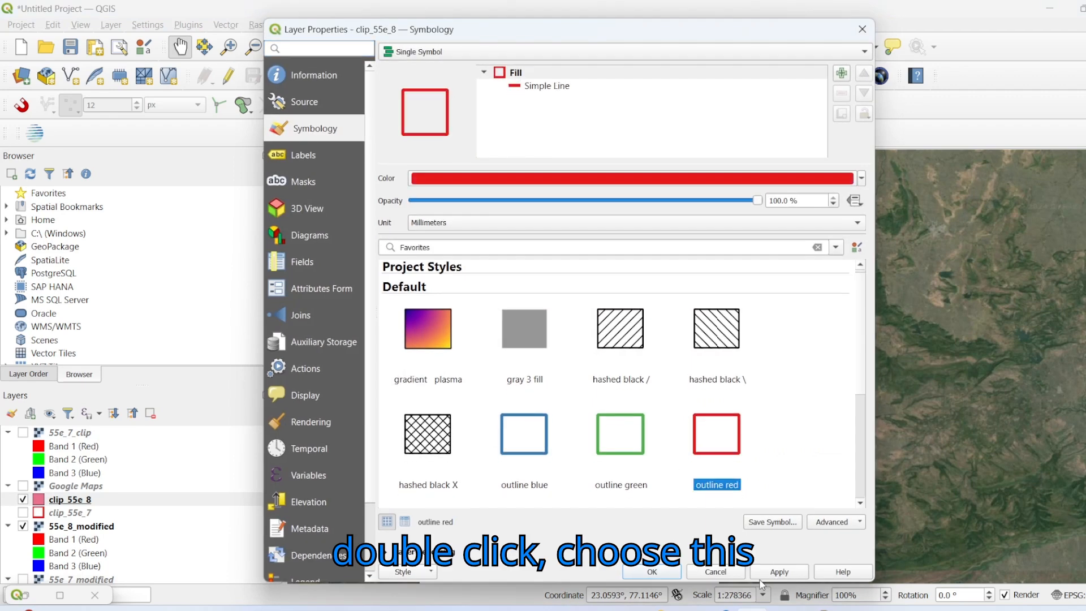
pyautogui.click(771, 573)
pyautogui.click(651, 572)
pyautogui.moveTo(643, 456); pyautogui.dragTo(729, 343)
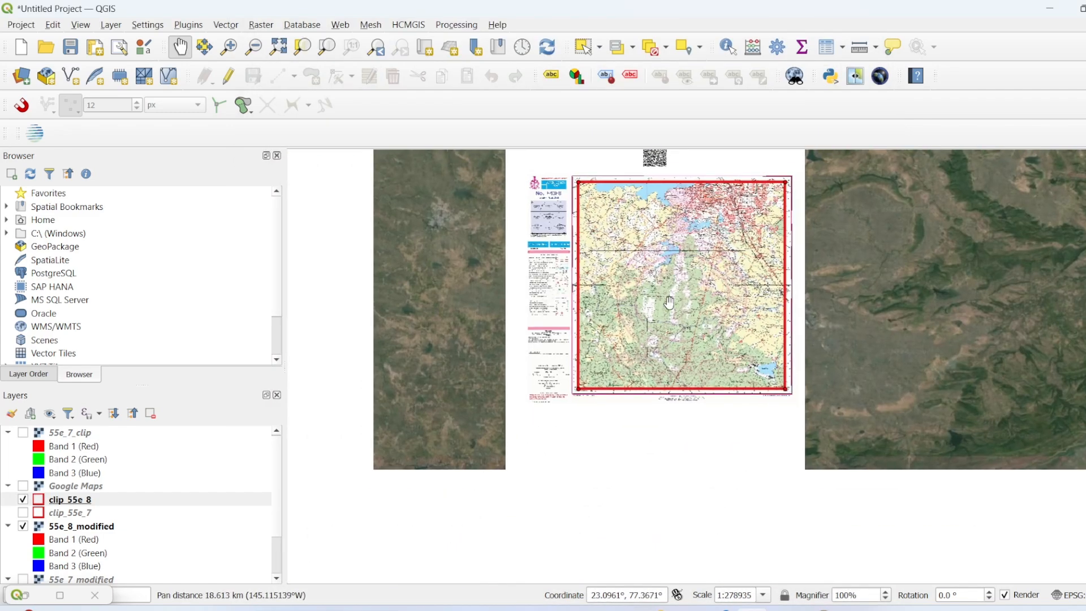
pyautogui.moveTo(674, 285); pyautogui.dragTo(594, 375)
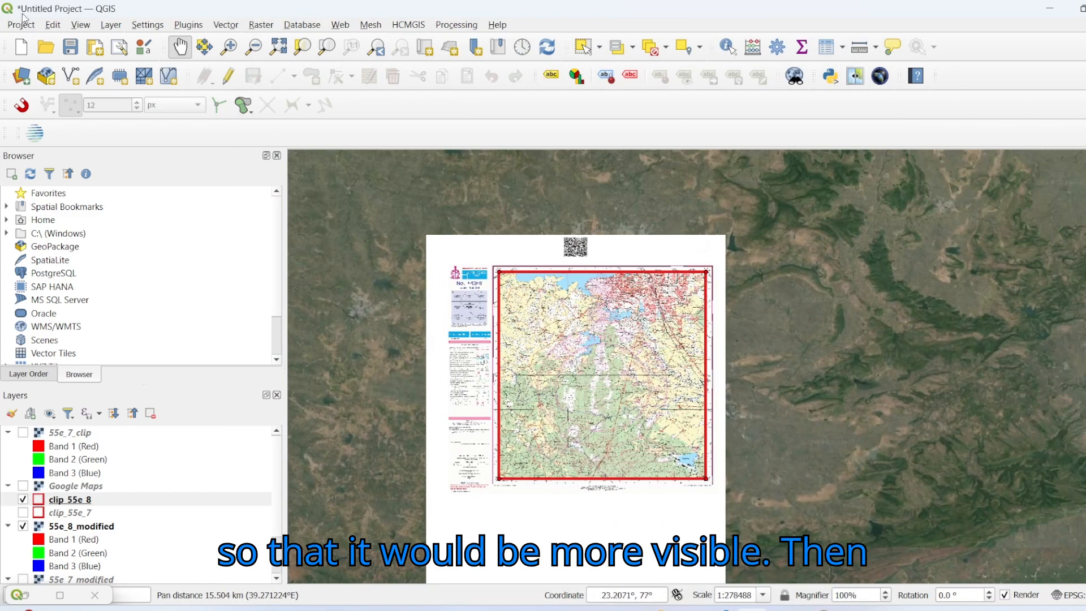
# Step: Set up Clip Raster by Mask Layer with 55e_8_modified as input and clip_55e_8 as mask
pyautogui.click(262, 25)
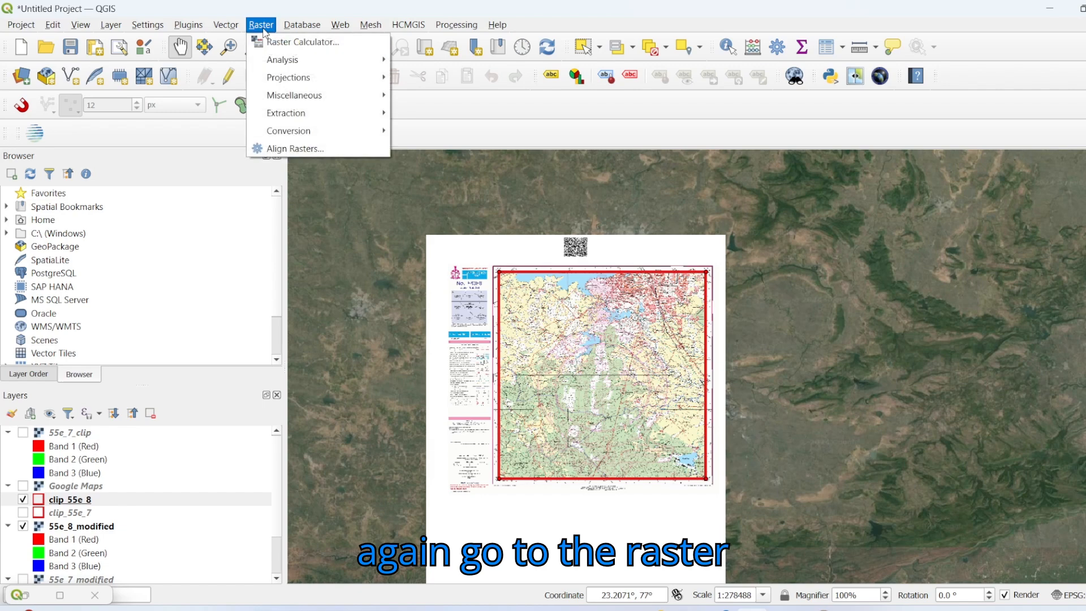
pyautogui.moveTo(292, 116)
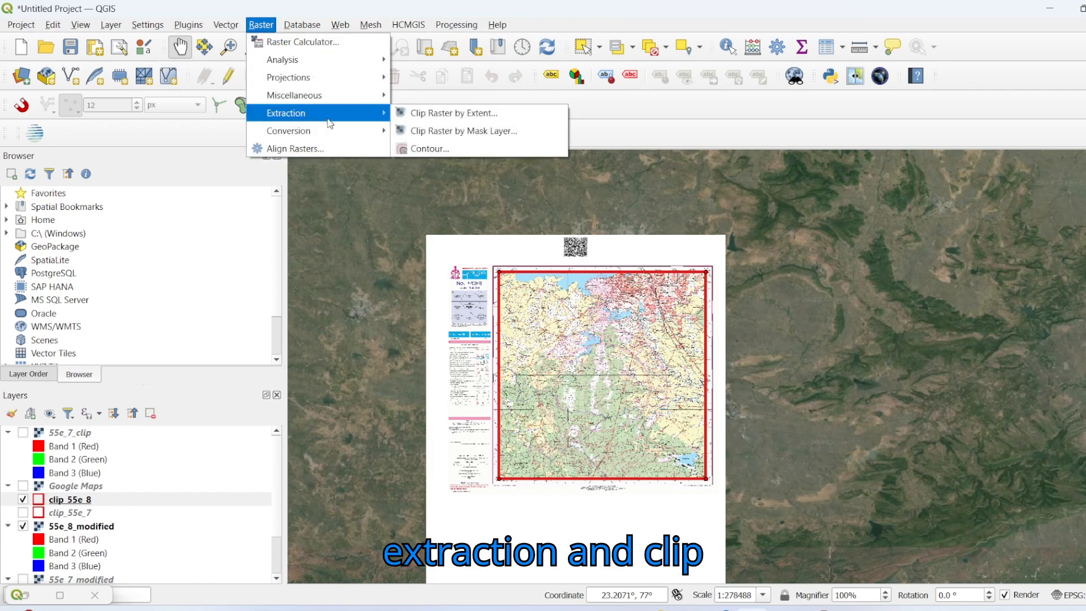
pyautogui.click(420, 132)
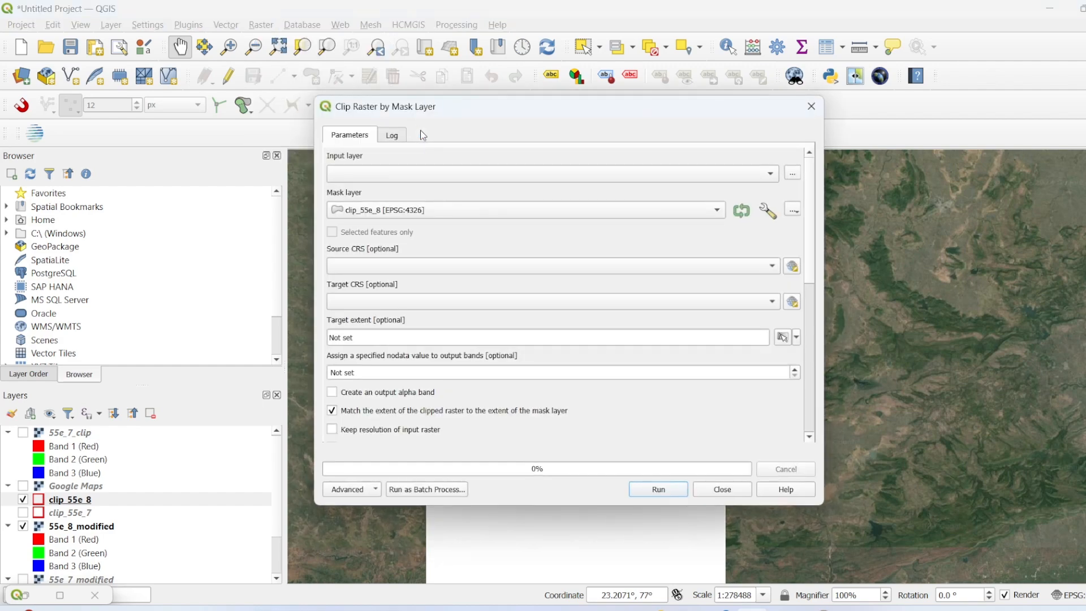
pyautogui.click(391, 174)
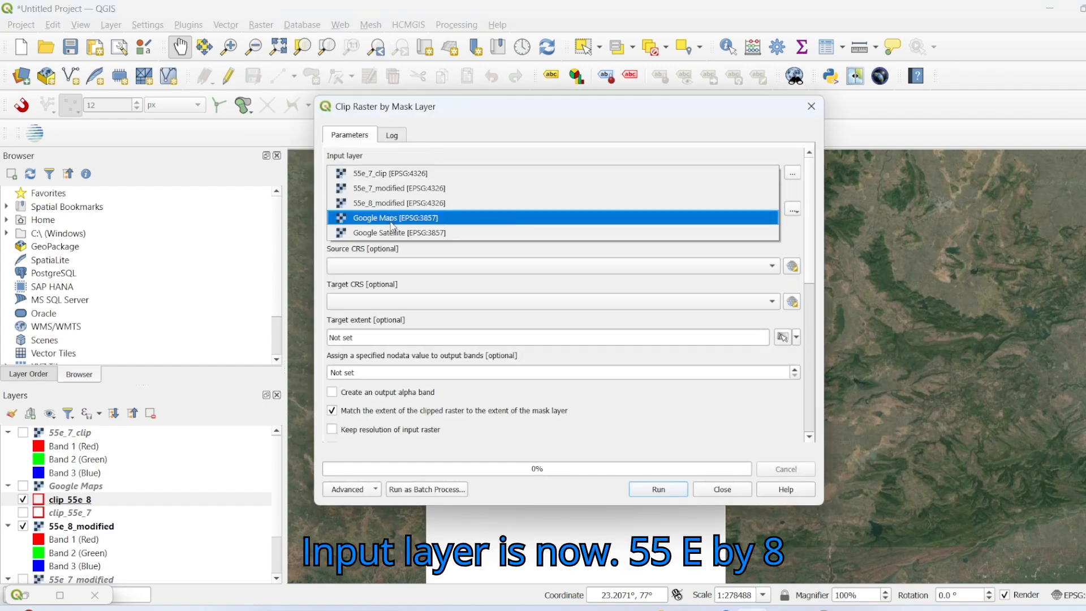
pyautogui.click(392, 205)
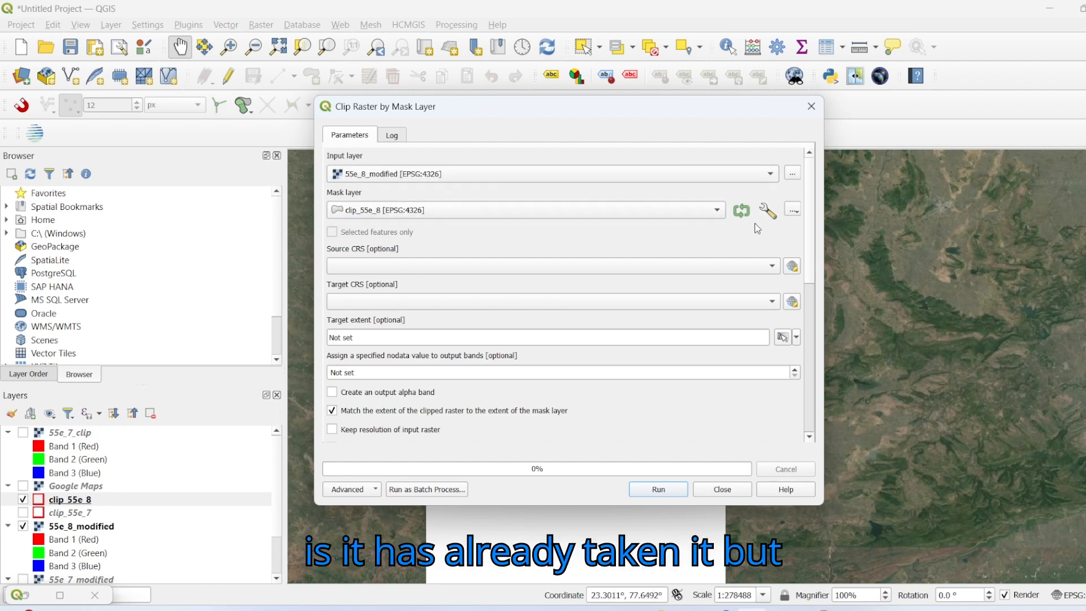
pyautogui.click(718, 213)
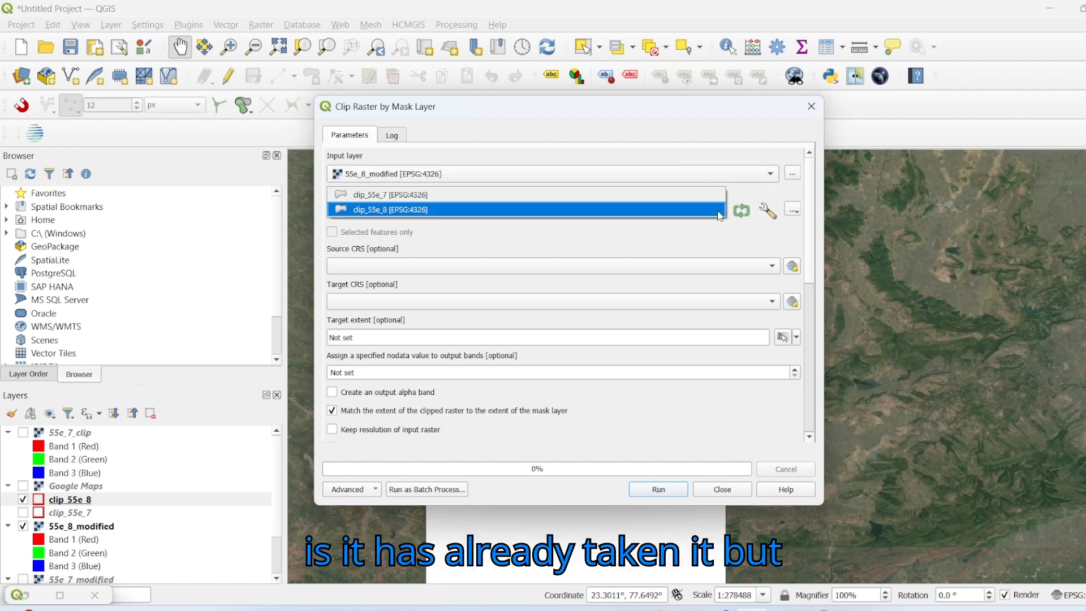
pyautogui.click(412, 209)
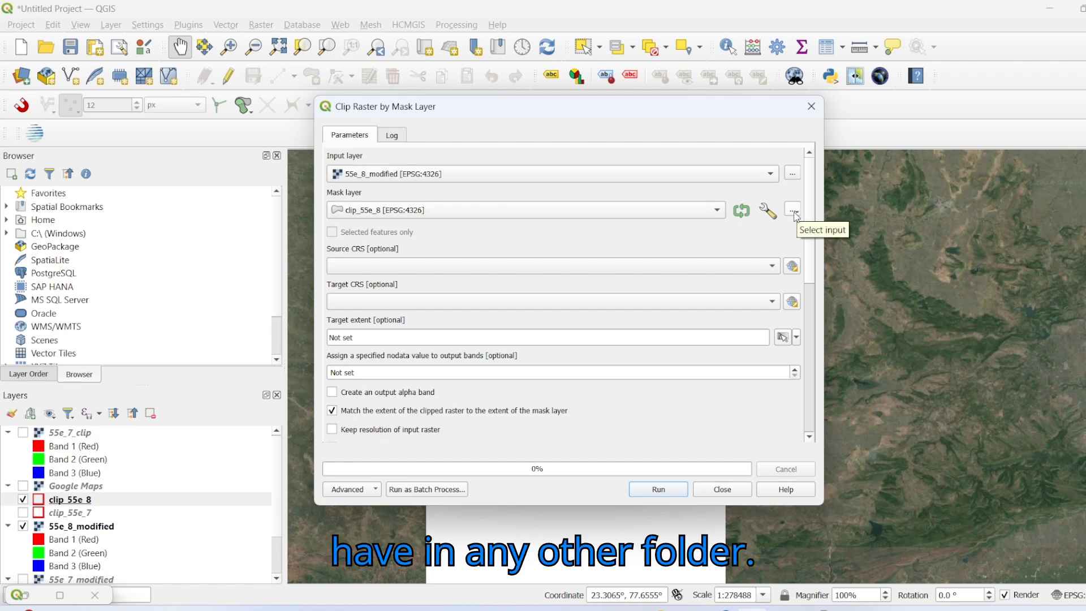
# Step: Set the clipped output file to 55e_8_clip.tif in C:\data\GIS, run the clip and close the dialog
pyautogui.scroll(-10, 804, 241)
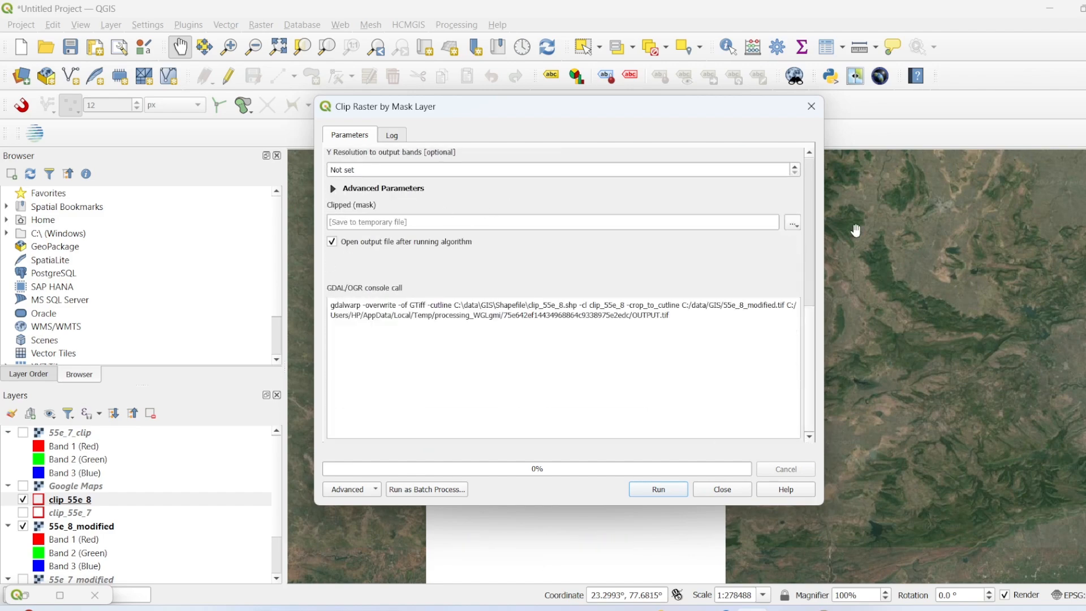
pyautogui.click(793, 222)
pyautogui.click(802, 260)
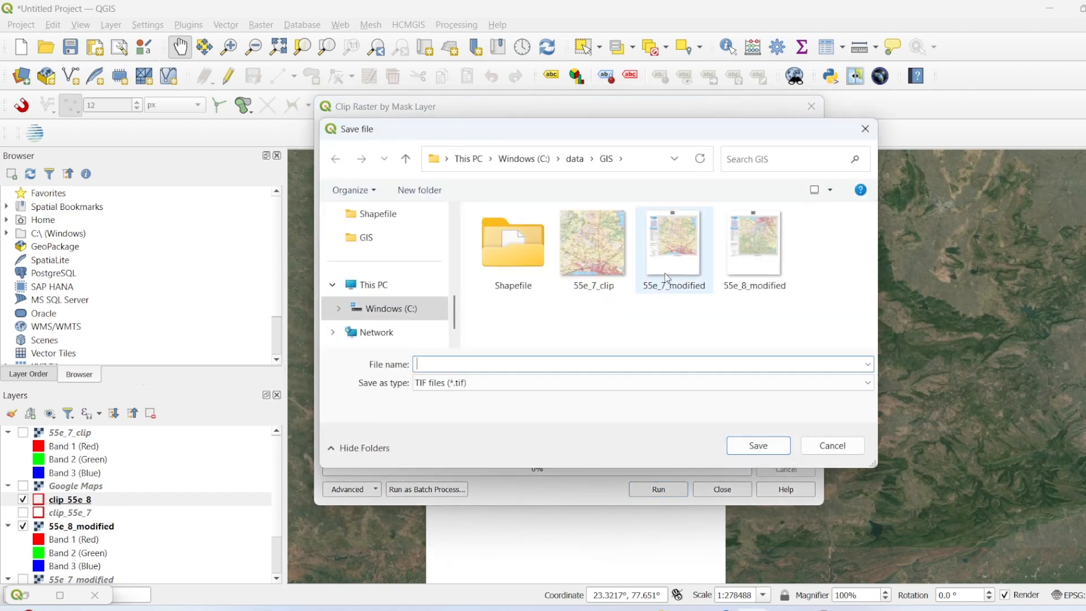
pyautogui.click(592, 243)
pyautogui.click(435, 364)
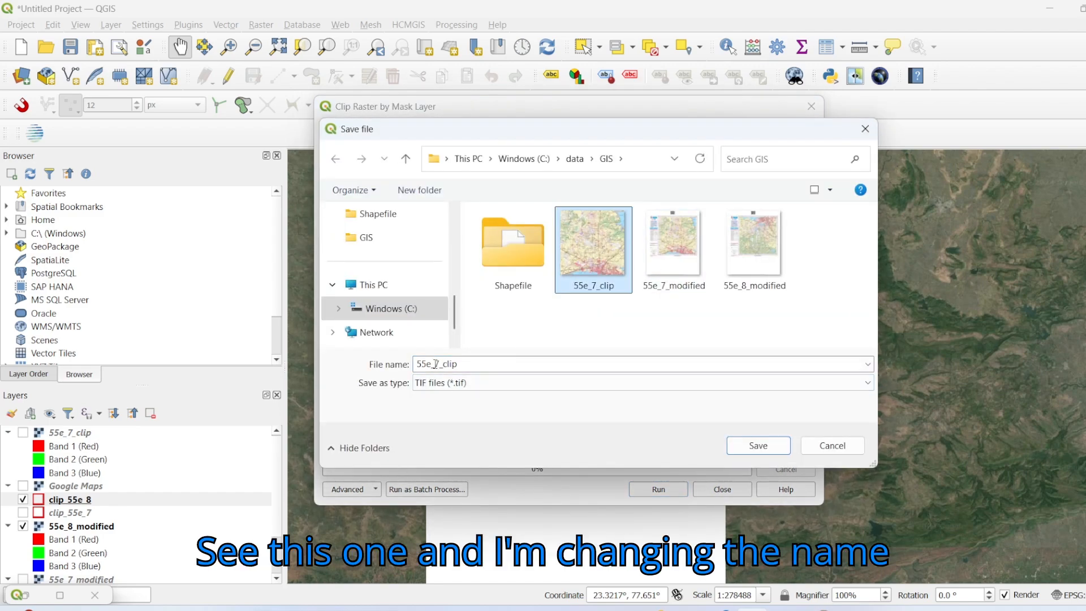
pyautogui.click(441, 365)
pyautogui.click(441, 365)
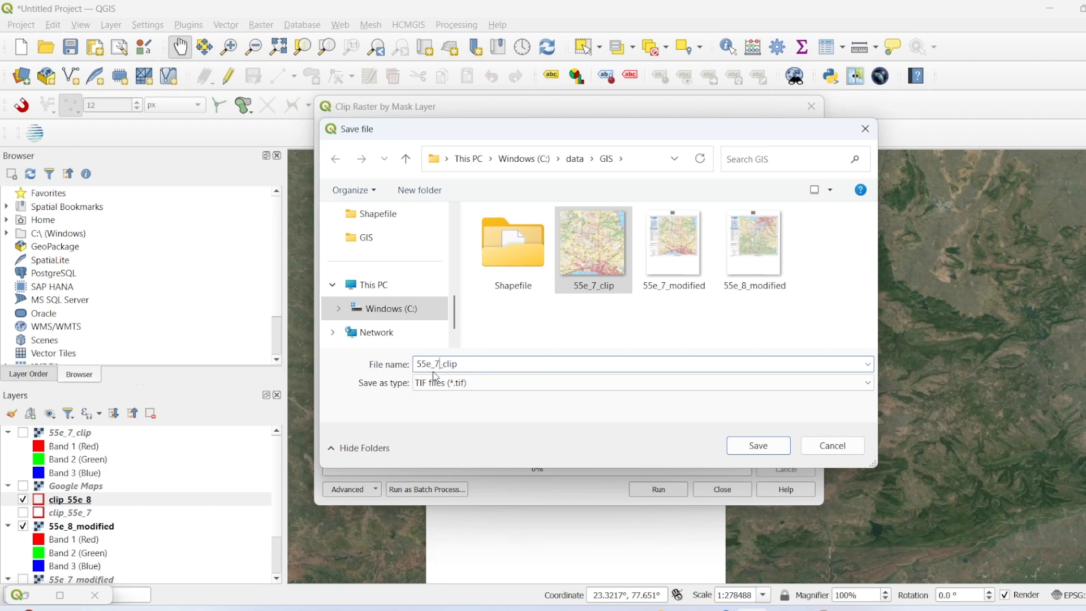
pyautogui.press('BackSpace')
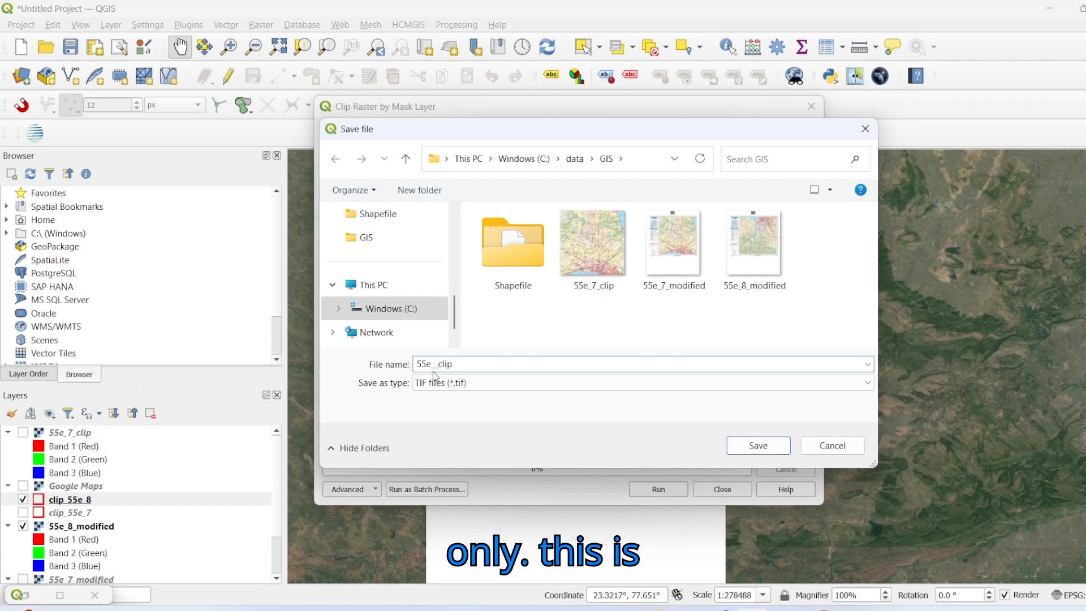
pyautogui.write('8')
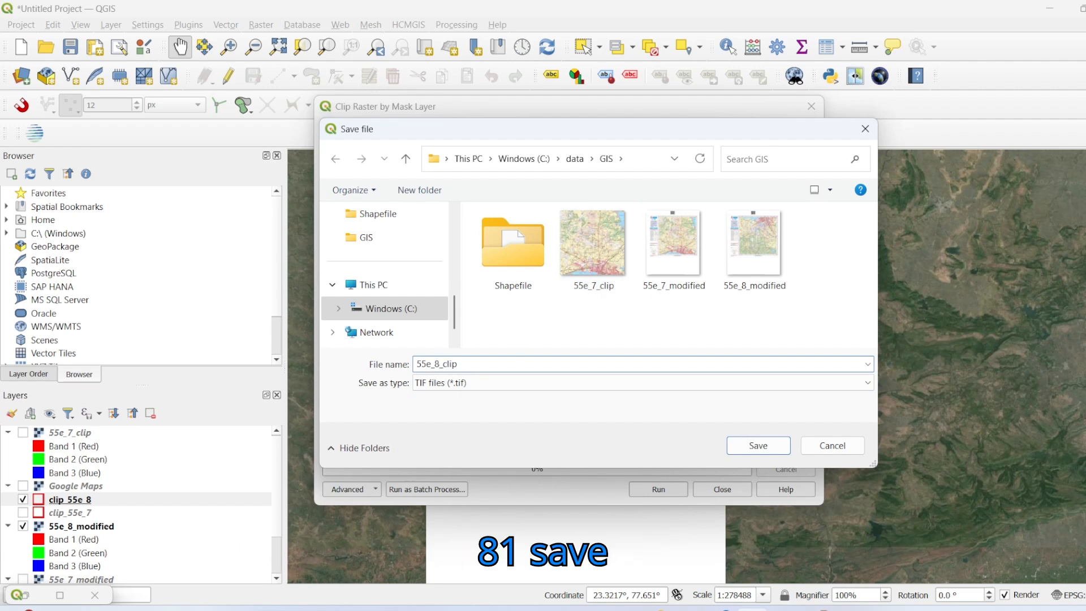
pyautogui.click(730, 439)
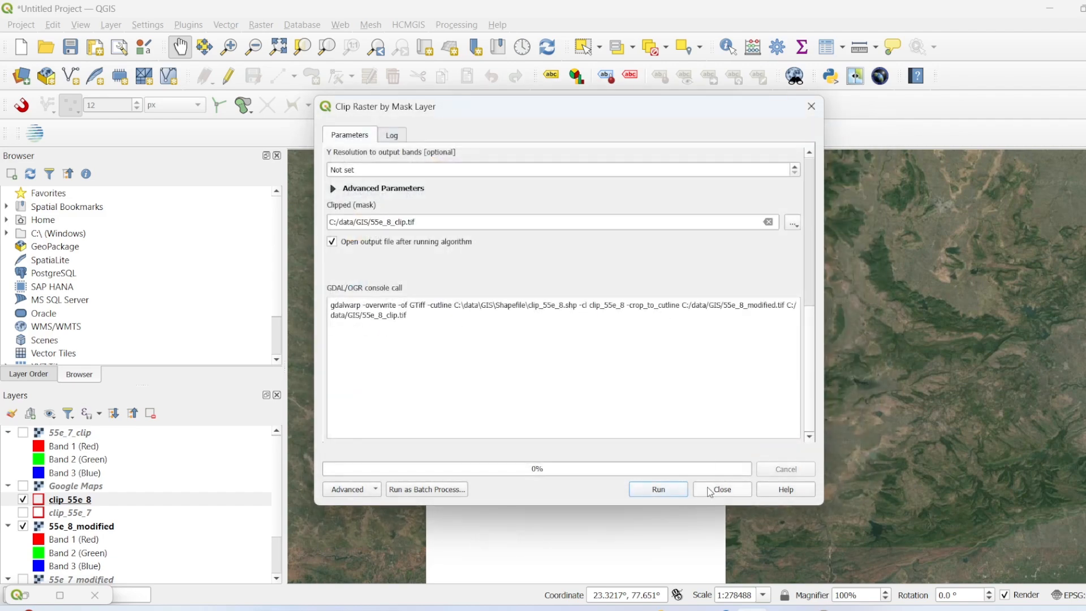
pyautogui.click(682, 493)
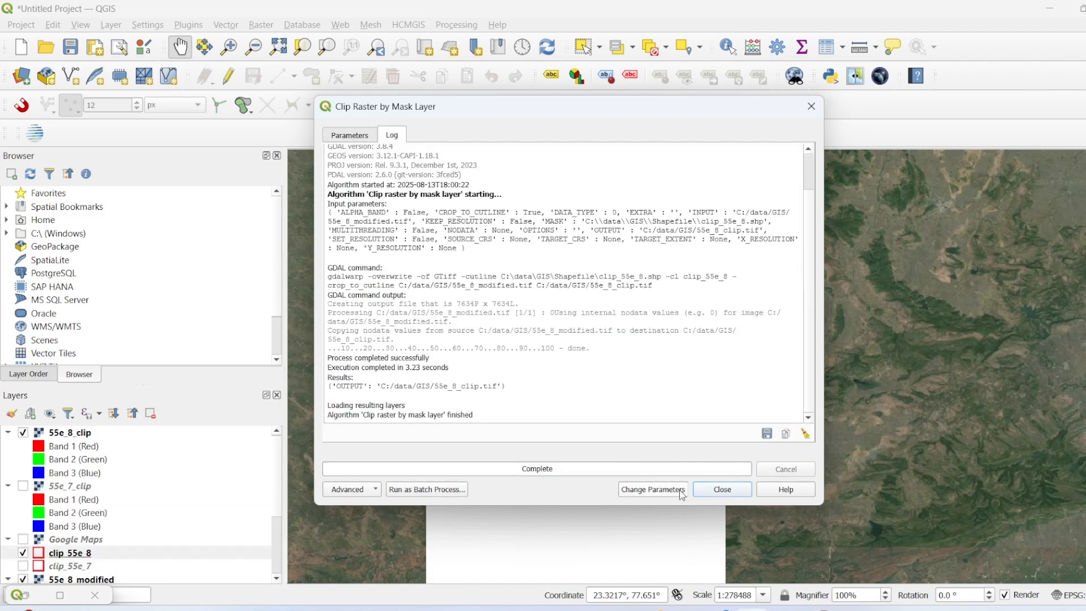
pyautogui.click(719, 492)
# Step: Hide the 55e_8_modified raster and the clip_55e_8 boundary, leaving the clipped 55e_8_clip raster over the satellite imagery
pyautogui.moveTo(714, 491); pyautogui.dragTo(741, 375)
pyautogui.scroll(-3, 38, 563)
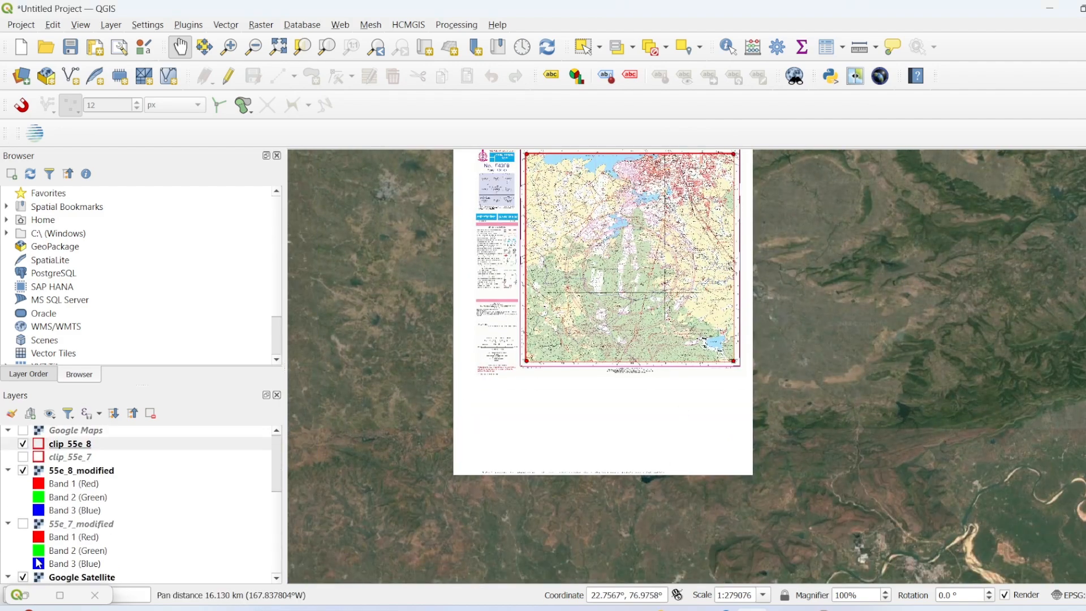
pyautogui.click(22, 470)
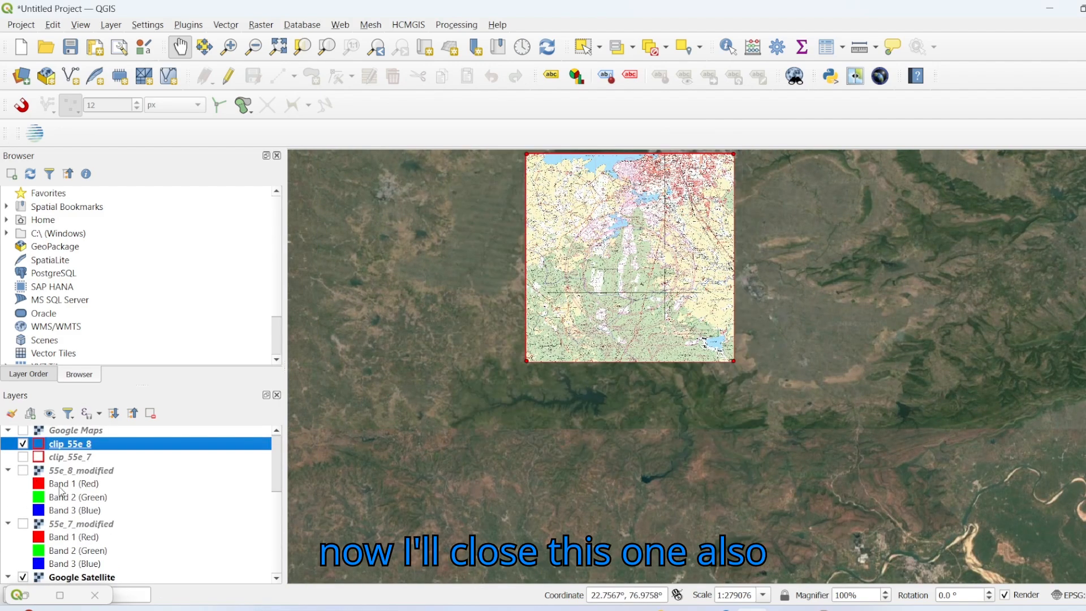
pyautogui.scroll(3, 82, 465)
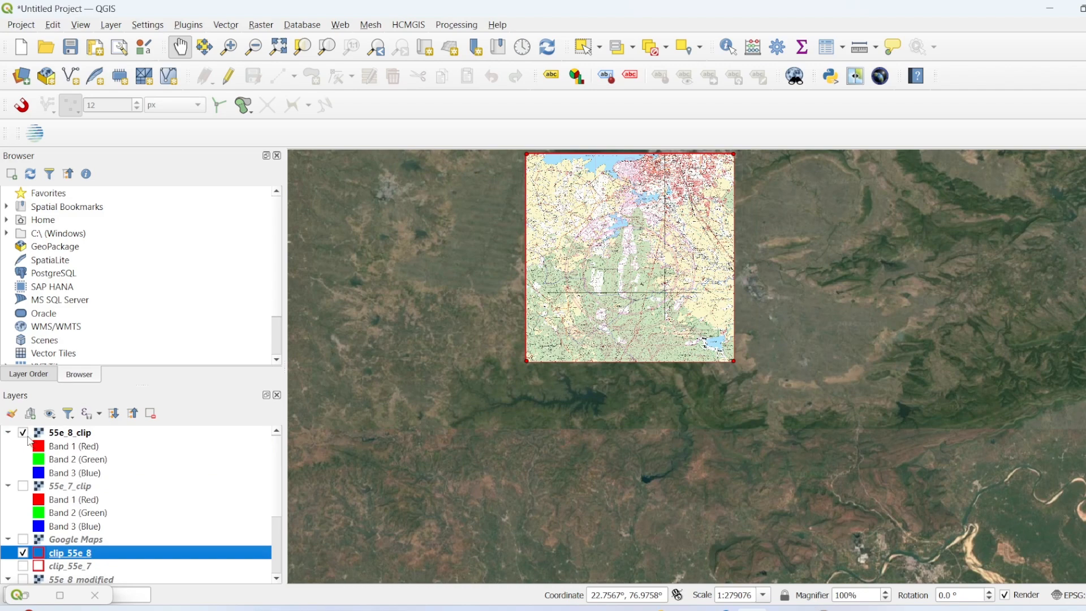
pyautogui.click(23, 552)
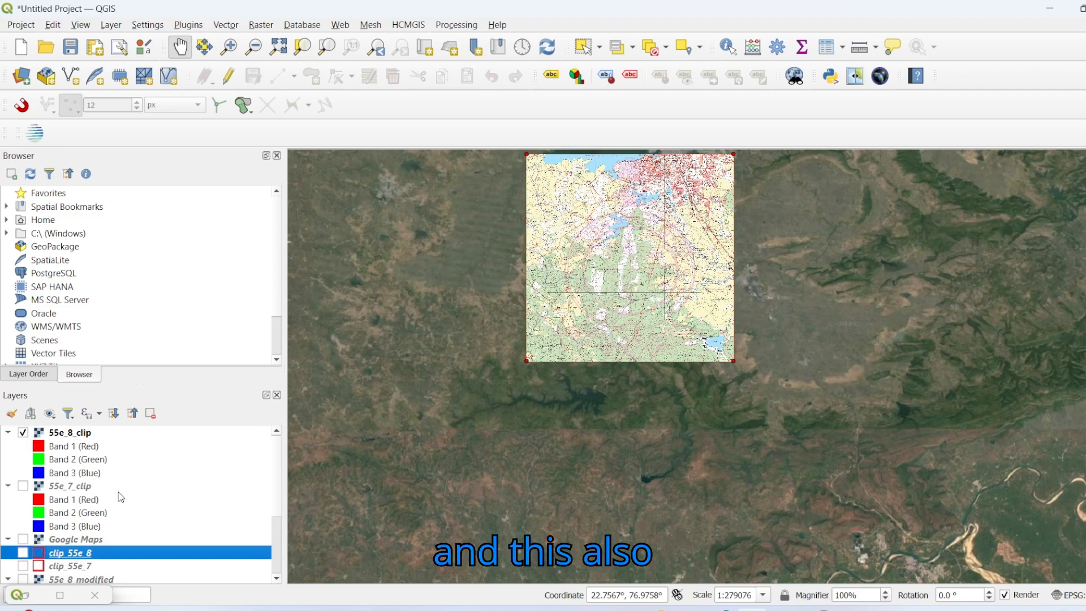
# Step: Show the 55e_7_clip raster together with 55e_8_clip and inspect where the two clipped toposheets meet
pyautogui.click(27, 488)
pyautogui.moveTo(663, 187); pyautogui.dragTo(595, 334)
pyautogui.moveTo(607, 252); pyautogui.dragTo(652, 333)
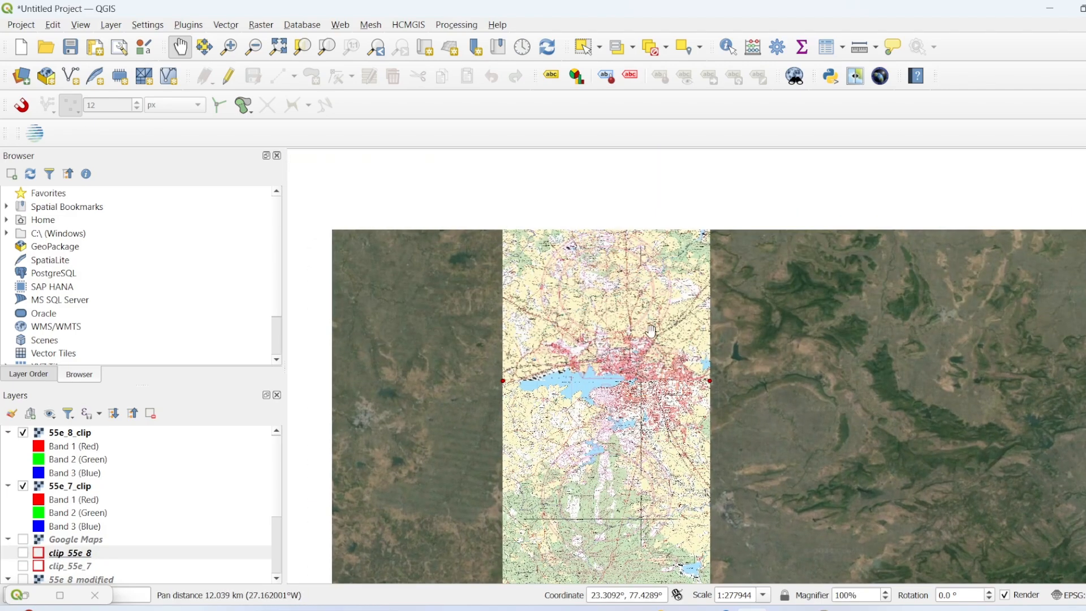
# Step: Switch the 55e_7_clip and 55e_8_clip rasters off and on in turn to compare the area each sheet covers
pyautogui.scroll(-1, 676, 352)
pyautogui.scroll(2, 643, 385)
pyautogui.moveTo(781, 280); pyautogui.dragTo(777, 362)
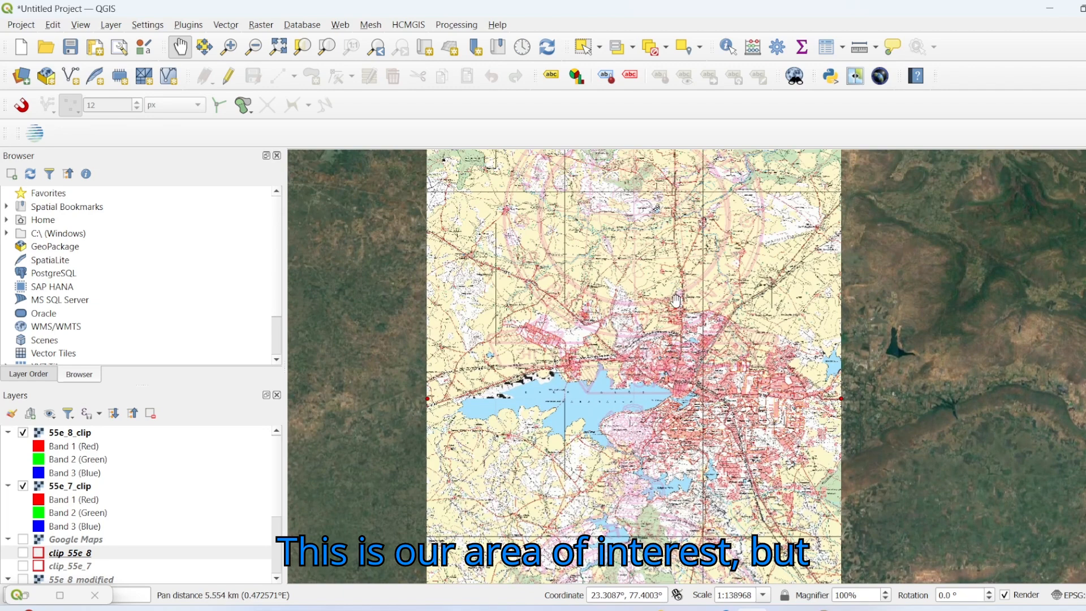
pyautogui.click(23, 486)
pyautogui.click(23, 433)
pyautogui.click(25, 486)
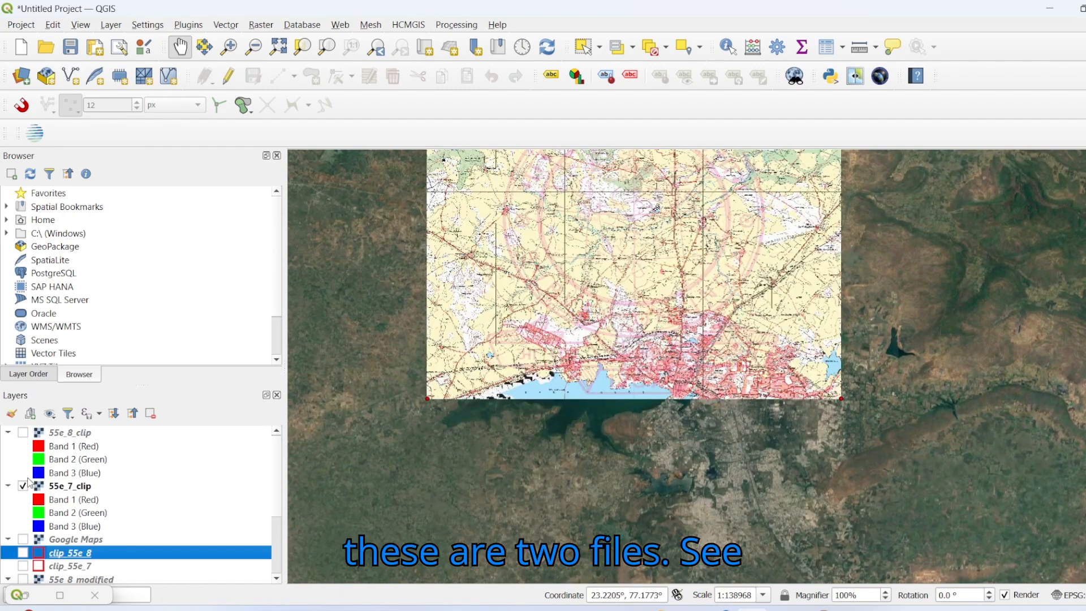
pyautogui.click(23, 432)
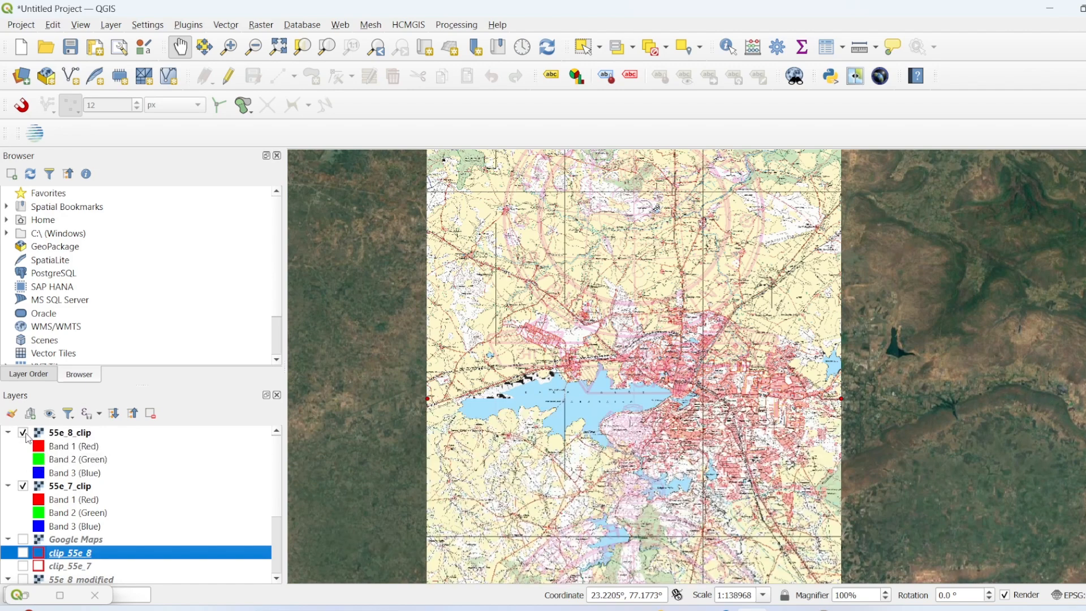
pyautogui.click(23, 486)
pyautogui.click(18, 433)
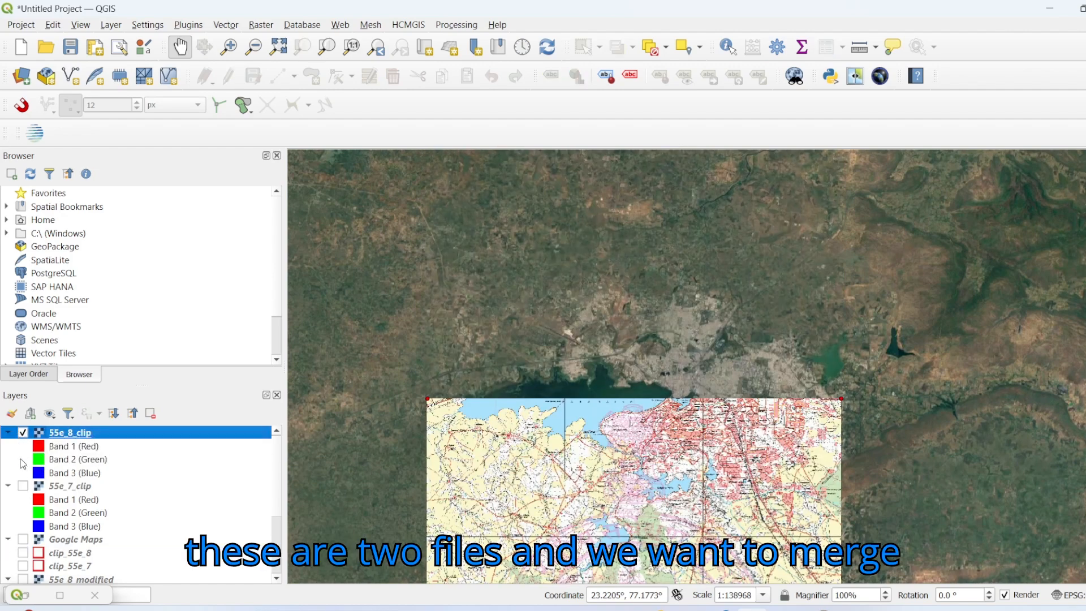
pyautogui.click(23, 486)
pyautogui.scroll(2, 675, 471)
pyautogui.scroll(-3, 674, 471)
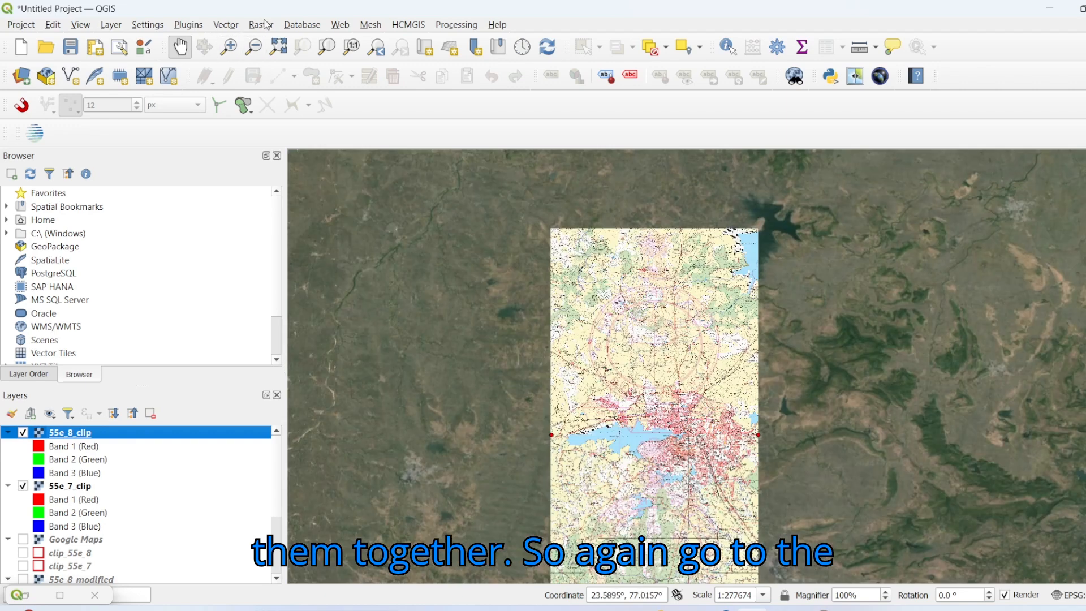
# Step: Start the raster Merge tool and select only 55e_7_clip and 55e_8_clip as its input layers
pyautogui.click(261, 24)
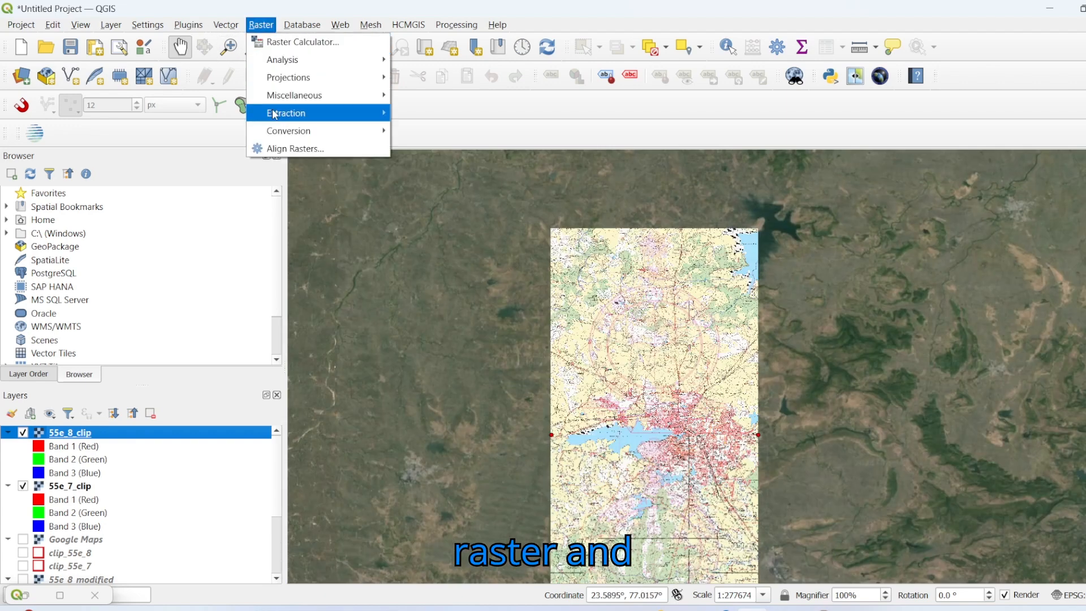
pyautogui.moveTo(279, 129)
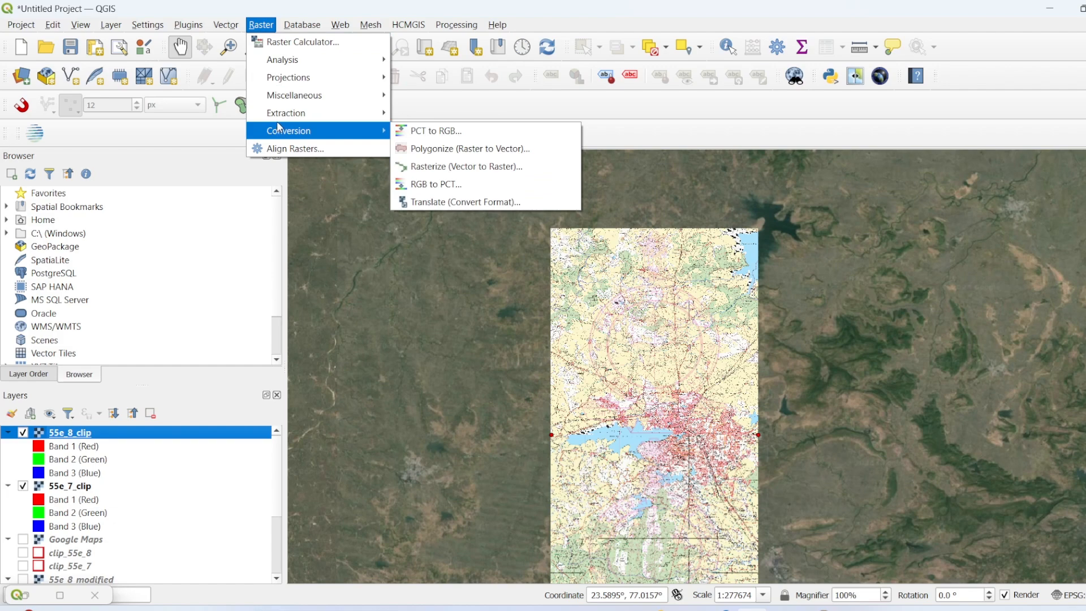
pyautogui.moveTo(282, 103)
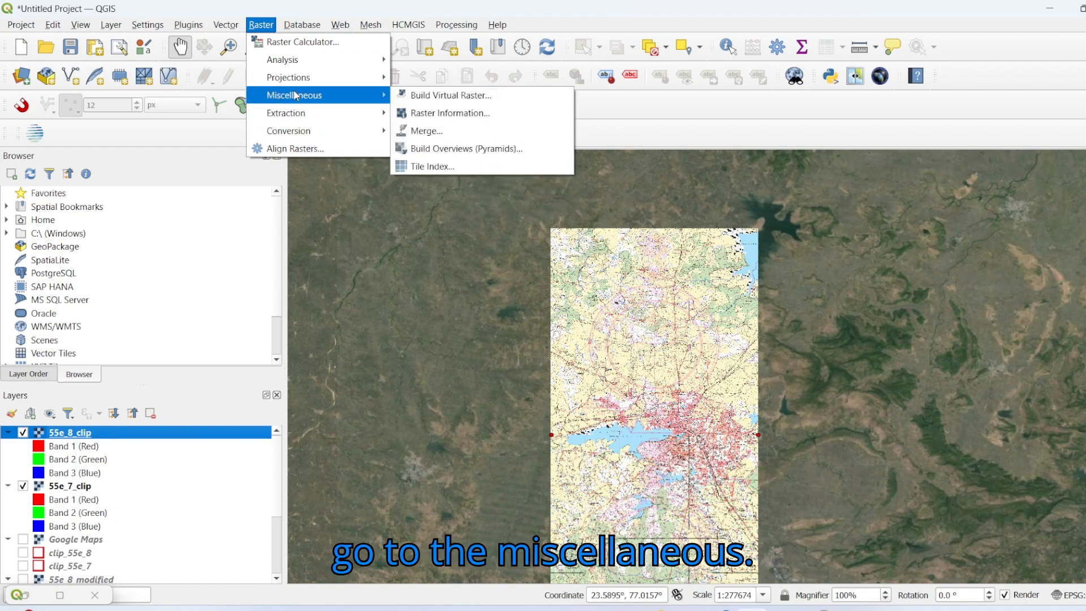
pyautogui.click(428, 132)
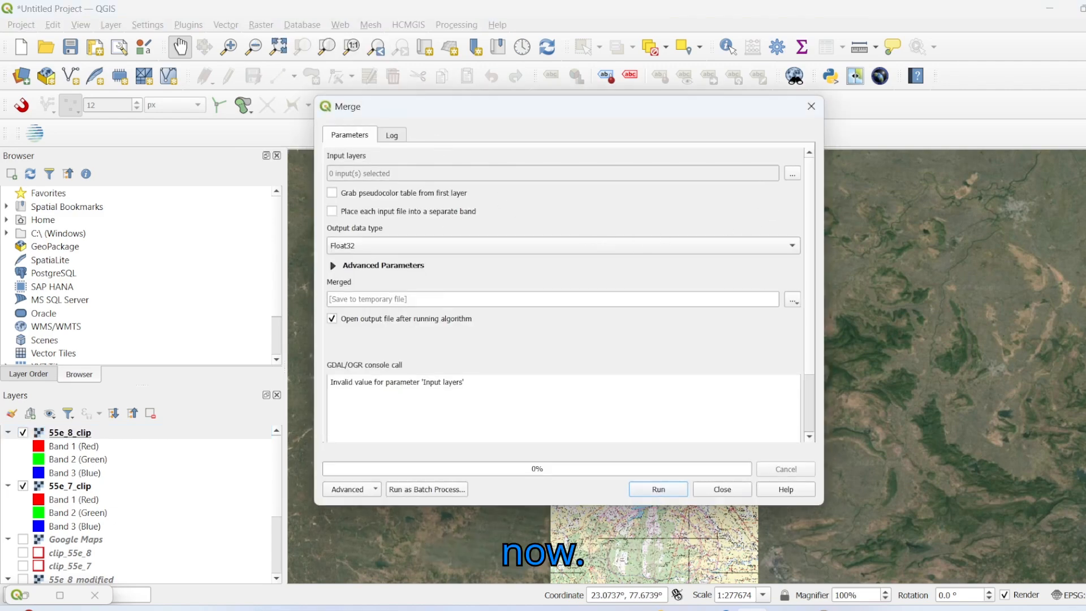
pyautogui.click(794, 174)
pyautogui.click(797, 179)
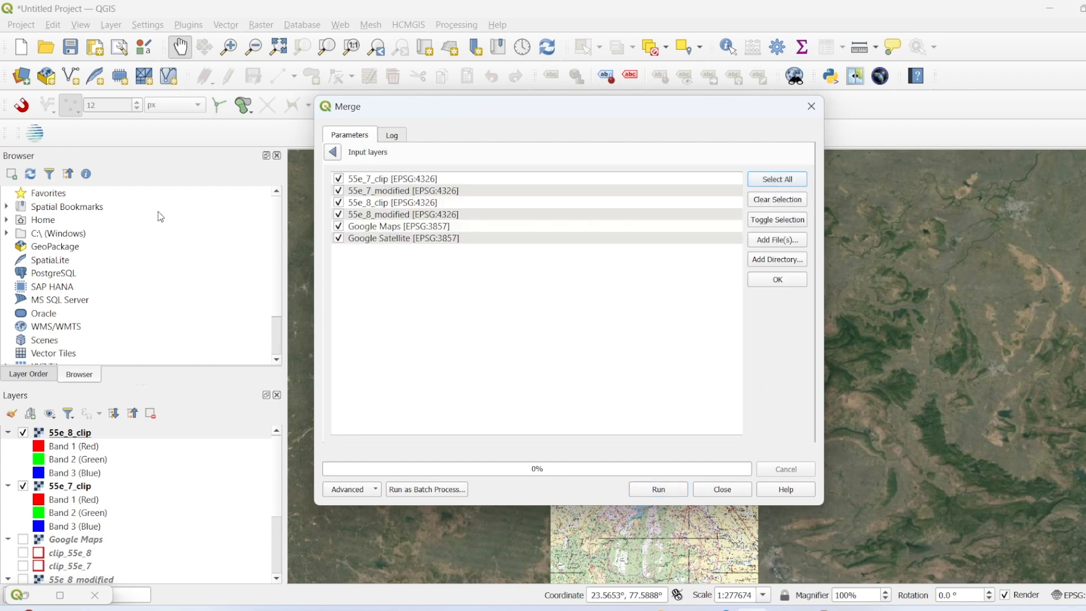
pyautogui.click(338, 190)
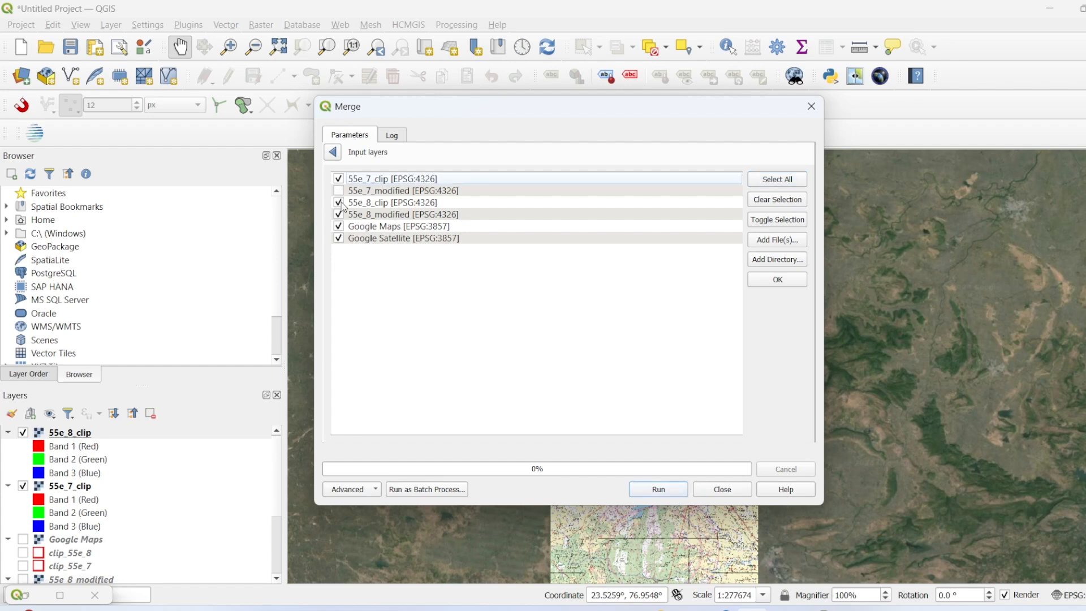
pyautogui.click(340, 216)
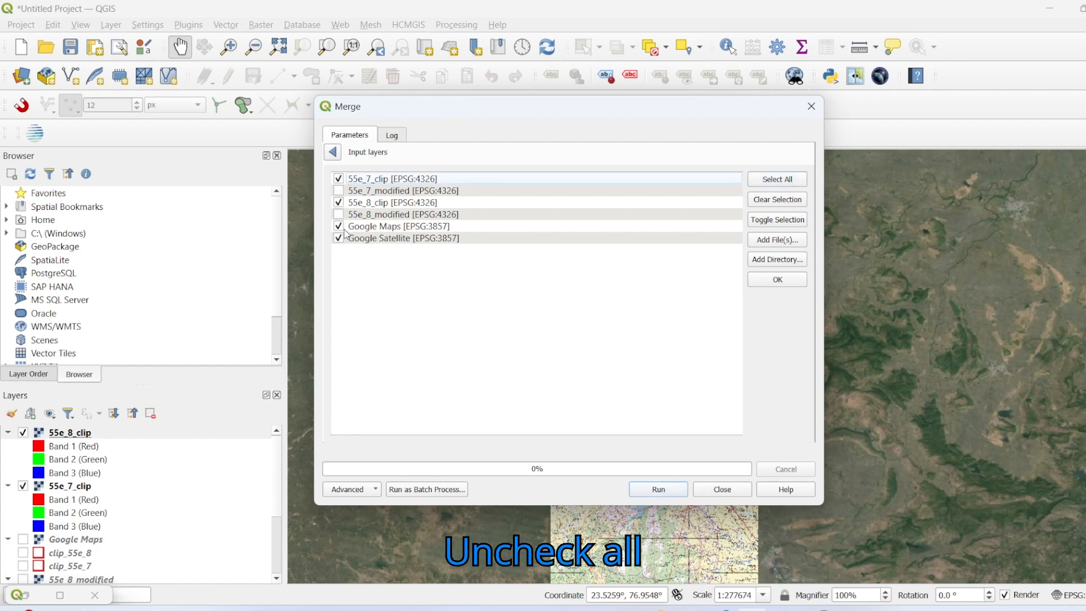
pyautogui.click(339, 237)
pyautogui.click(339, 225)
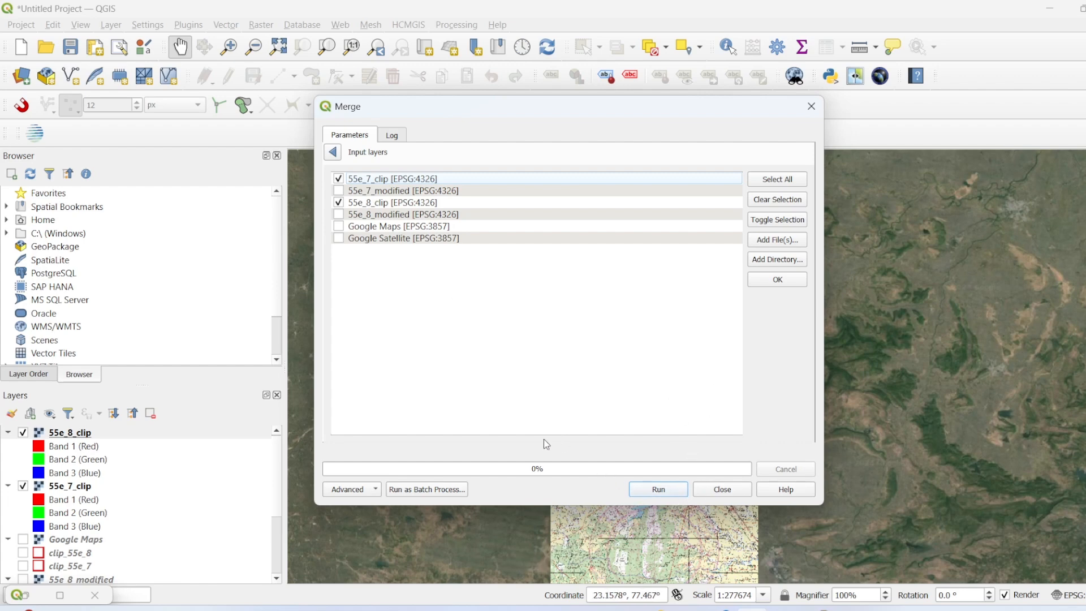
# Step: Run the merge with the output saved to a temporary file and close the dialog
pyautogui.click(356, 489)
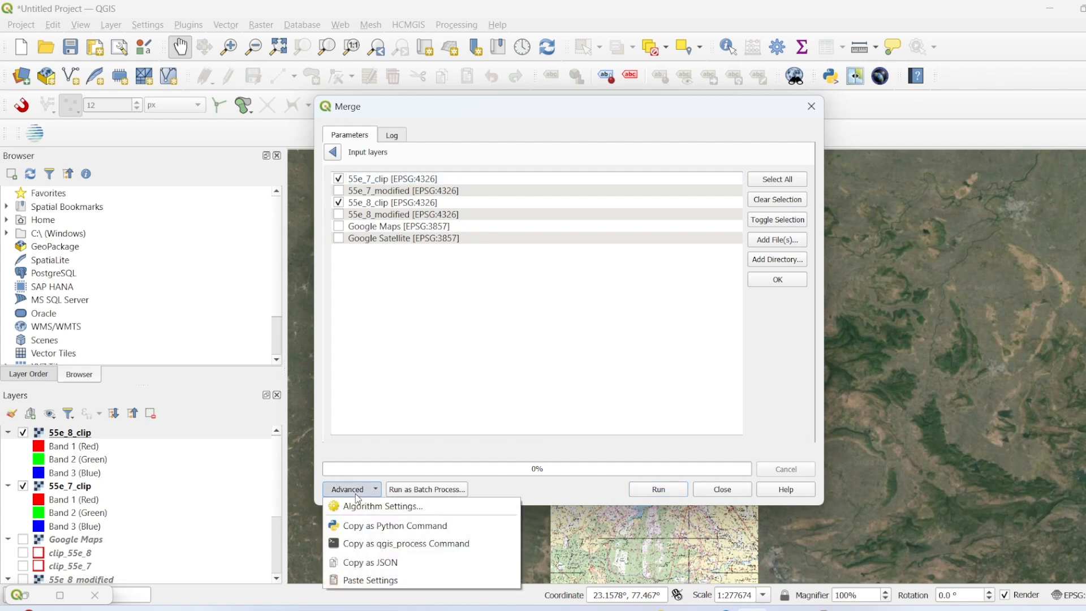
pyautogui.click(506, 404)
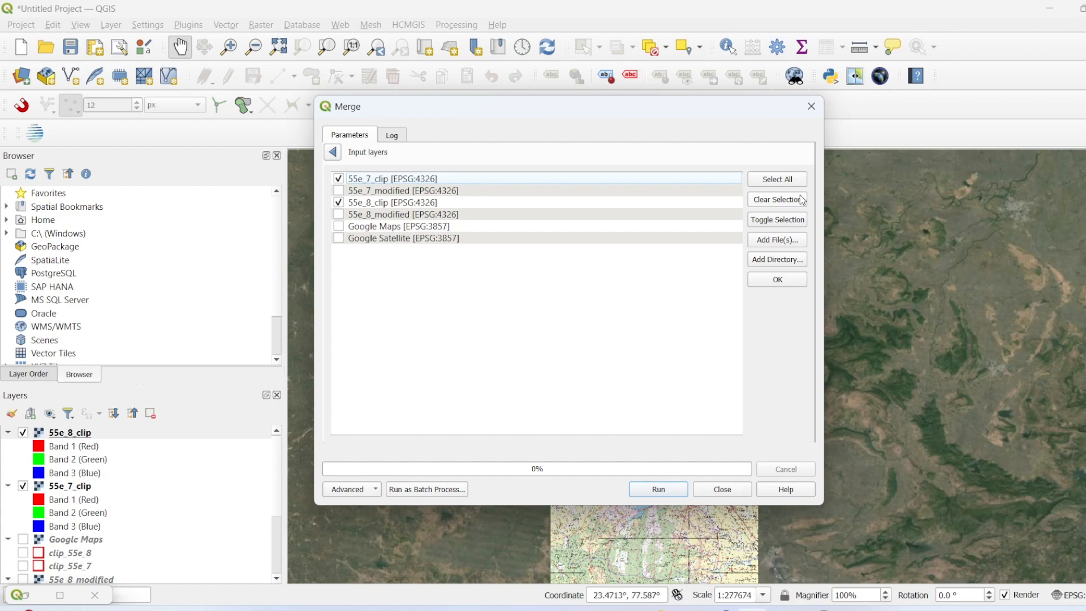
pyautogui.click(666, 488)
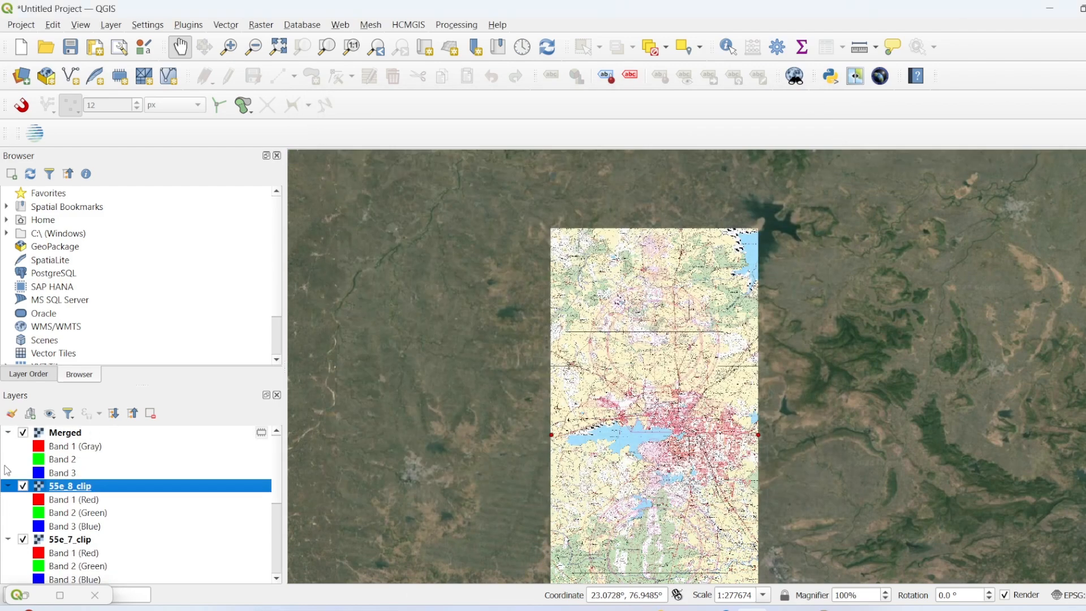
# Step: Hide the 55e_7_clip and 55e_8_clip rasters and inspect the Merged raster over the satellite imagery
pyautogui.click(24, 540)
pyautogui.scroll(3, 623, 406)
pyautogui.scroll(-3, 631, 424)
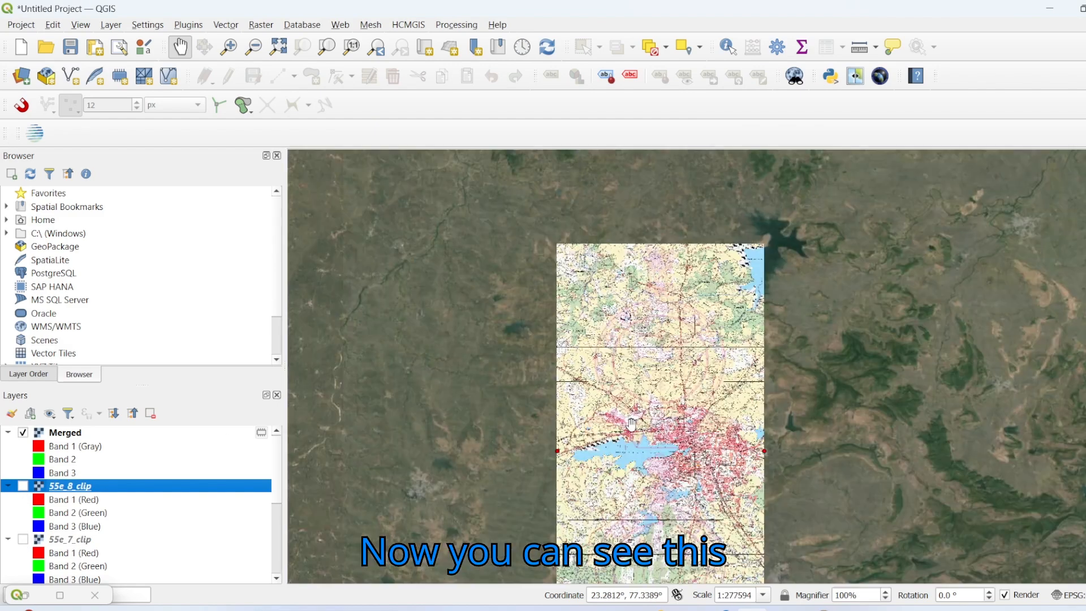
pyautogui.moveTo(631, 423); pyautogui.dragTo(633, 338)
pyautogui.moveTo(666, 399); pyautogui.dragTo(667, 358)
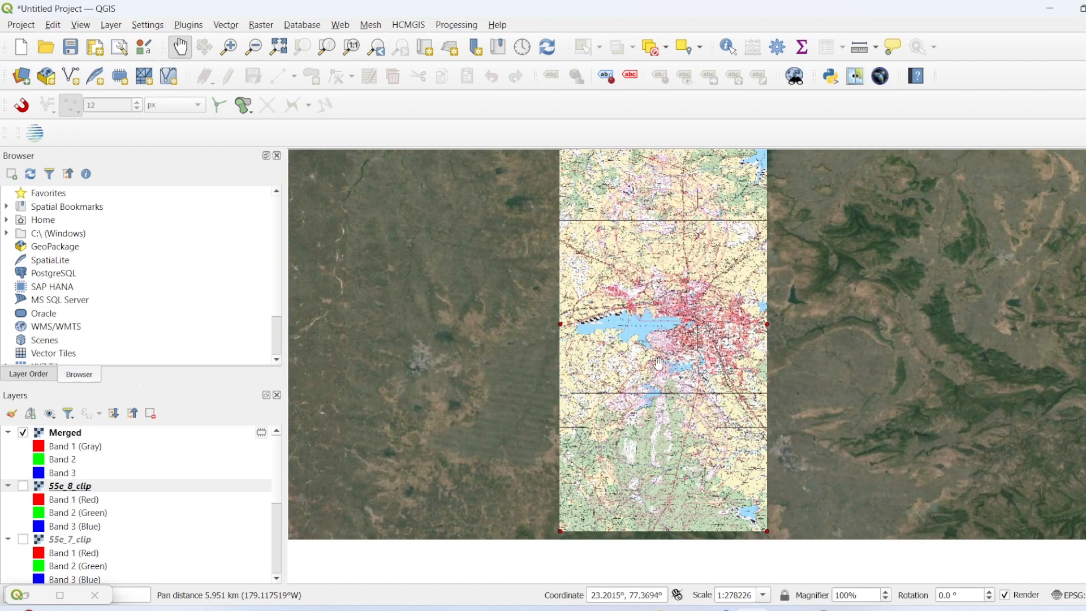
# Step: Toggle the Merged raster, leaving it hidden, and examine the satellite imagery around the lake beneath it
pyautogui.click(24, 432)
pyautogui.click(24, 433)
pyautogui.click(23, 433)
pyautogui.scroll(2, 577, 336)
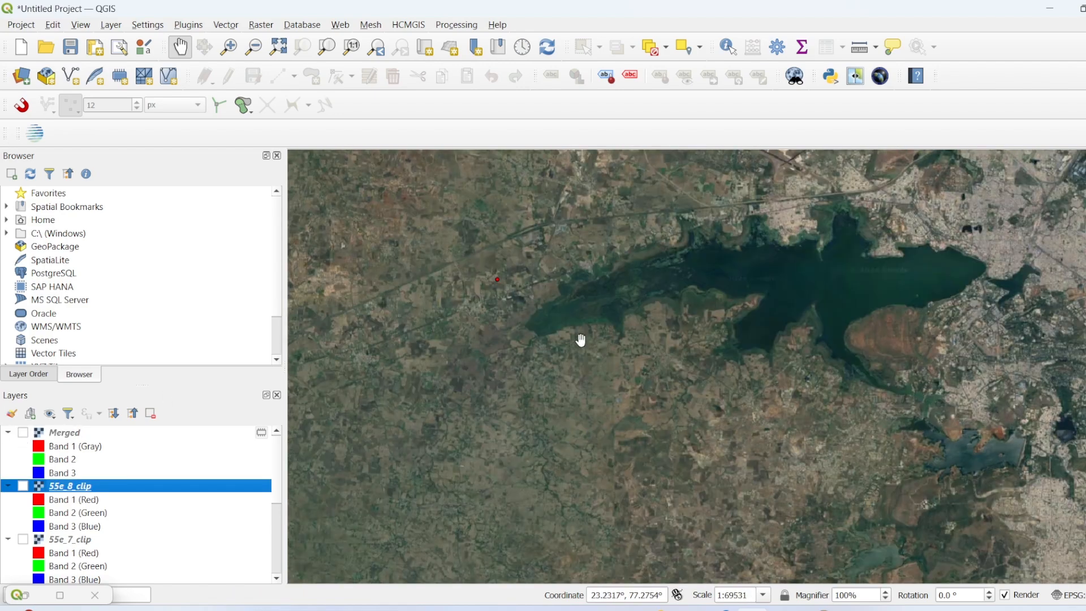
pyautogui.moveTo(859, 252); pyautogui.dragTo(773, 387)
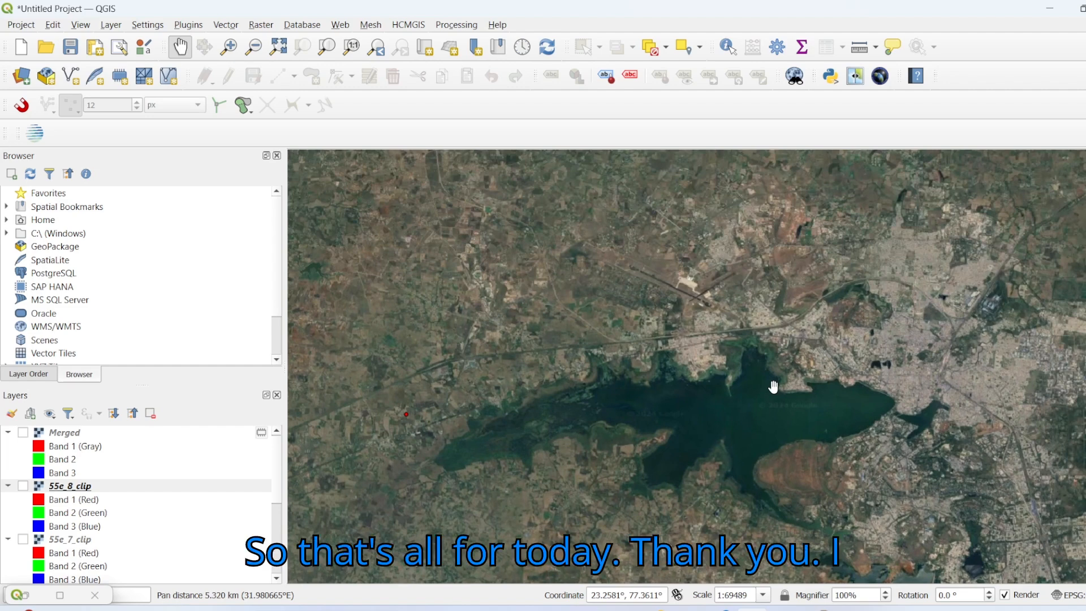